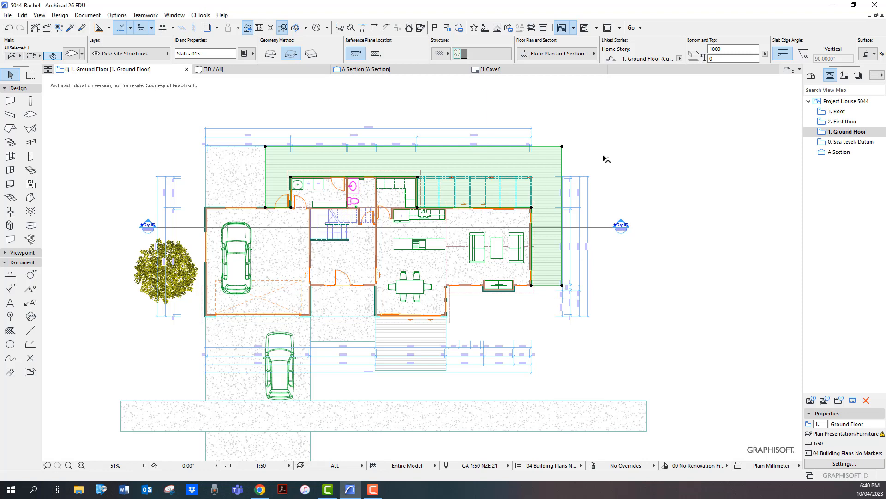
Place a section line across the living room and pergola on the ground floor plan, looking towards the garage.
{"action": "left_click", "coordinate": [606, 161]}
{"action": "left_click", "coordinate": [613, 163]}
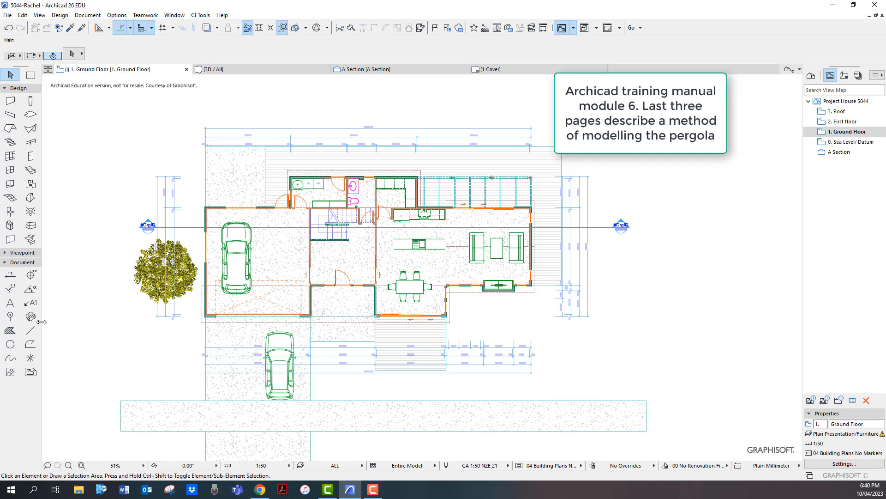
{"action": "left_click", "coordinate": [4, 254]}
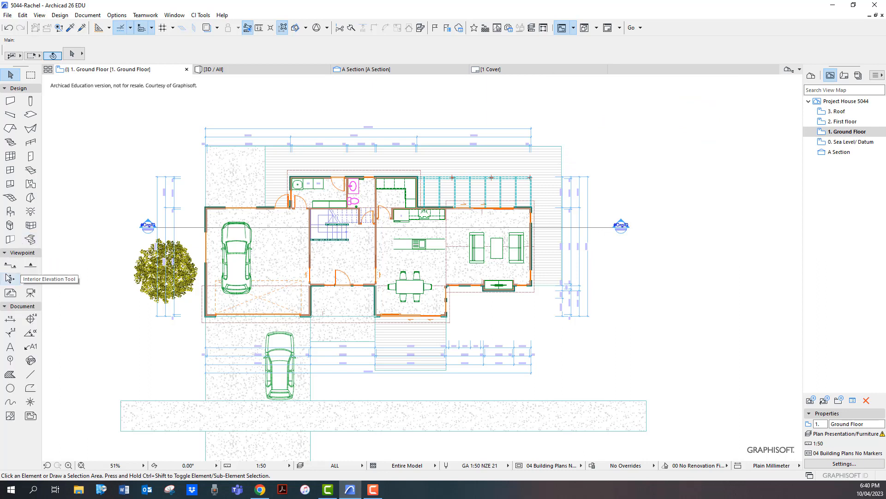
{"action": "left_click", "coordinate": [476, 320]}
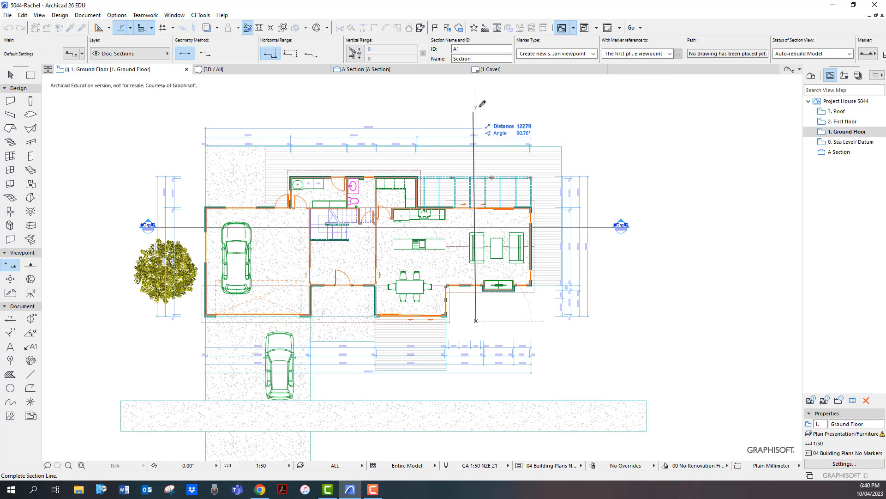
{"action": "left_click", "coordinate": [477, 89]}
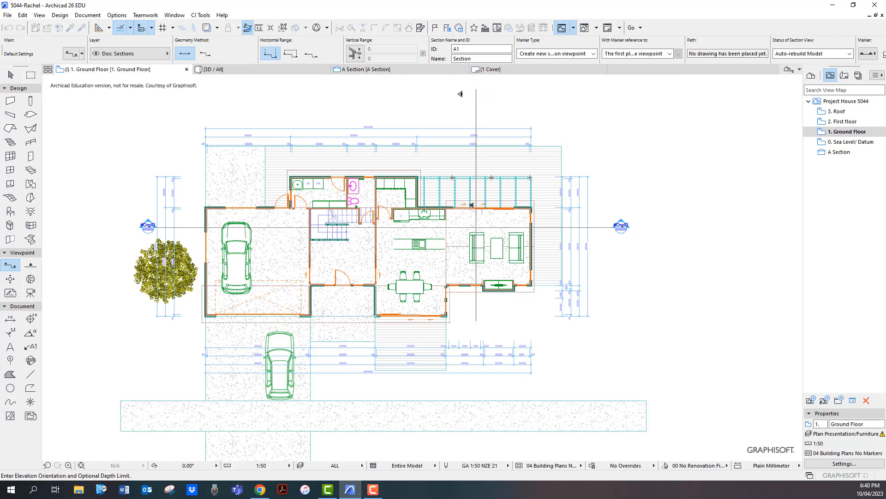
{"action": "left_click", "coordinate": [459, 94]}
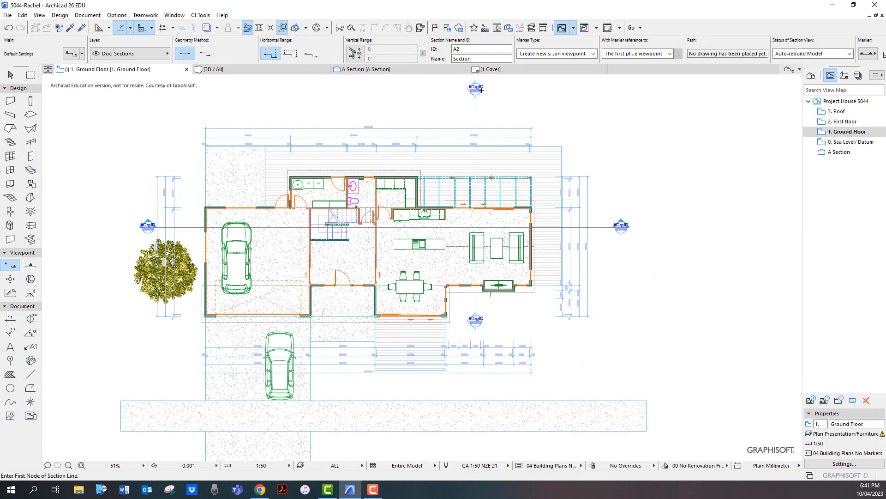
Open the new section with the current view settings, focused on the pergola beside the exterior wall.
{"action": "right_click", "coordinate": [475, 87]}
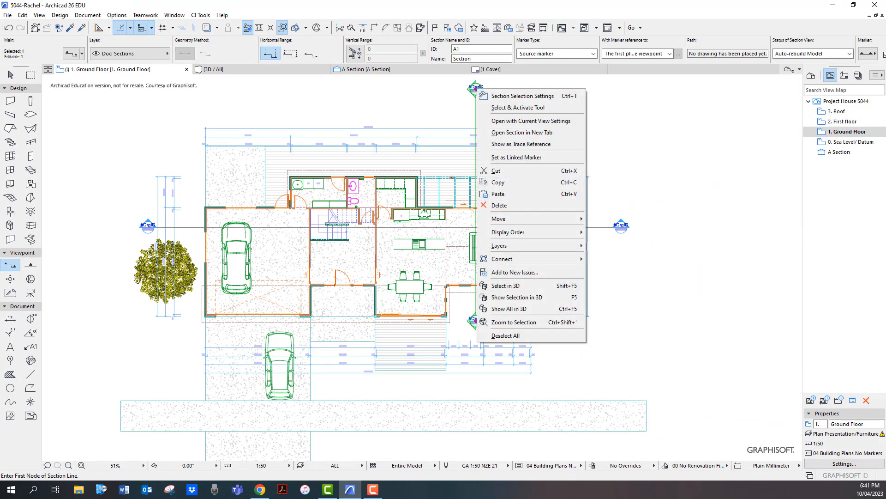
{"action": "left_click", "coordinate": [534, 123]}
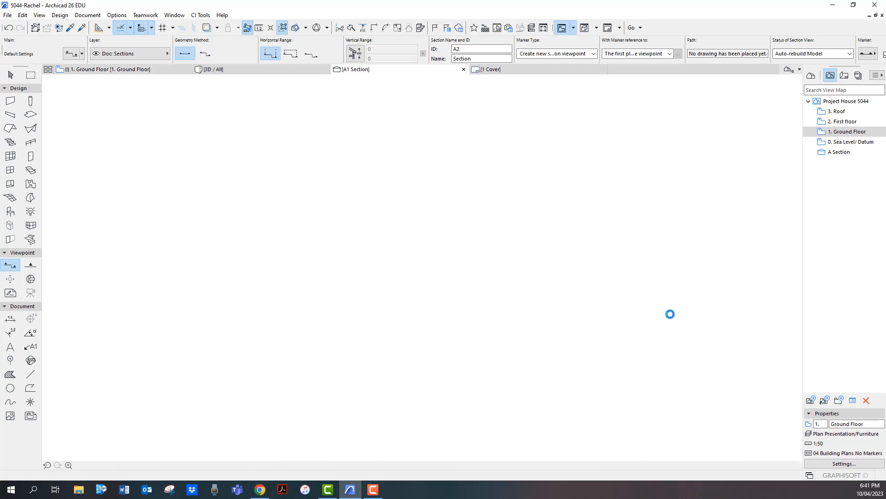
{"action": "scroll", "coordinate": [436, 317], "scroll_direction": "up", "scroll_amount": 6}
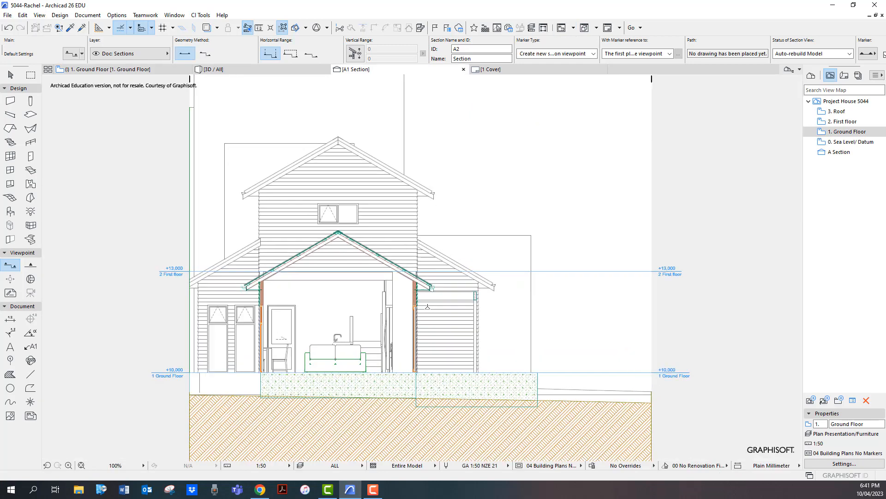
{"action": "scroll", "coordinate": [435, 296], "scroll_direction": "up", "scroll_amount": 2}
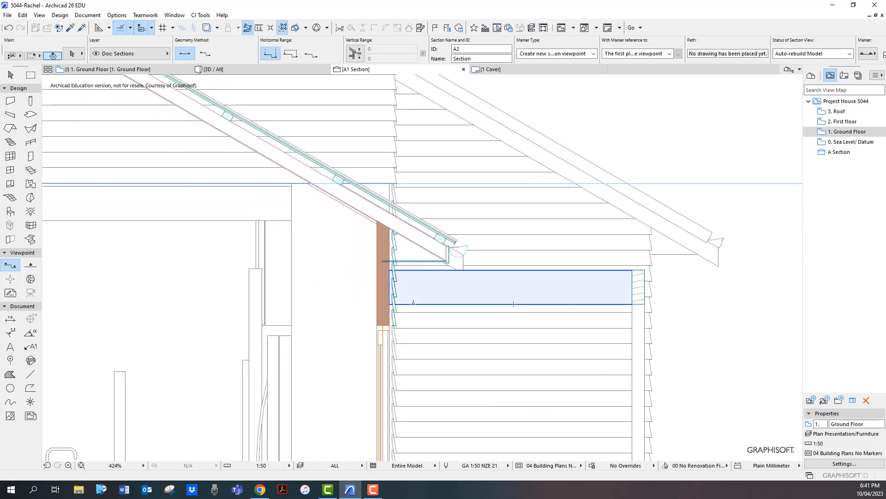
Select the pergola rafter in the section and examine how it meets the main beam and the wall.
{"action": "left_click", "coordinate": [413, 302]}
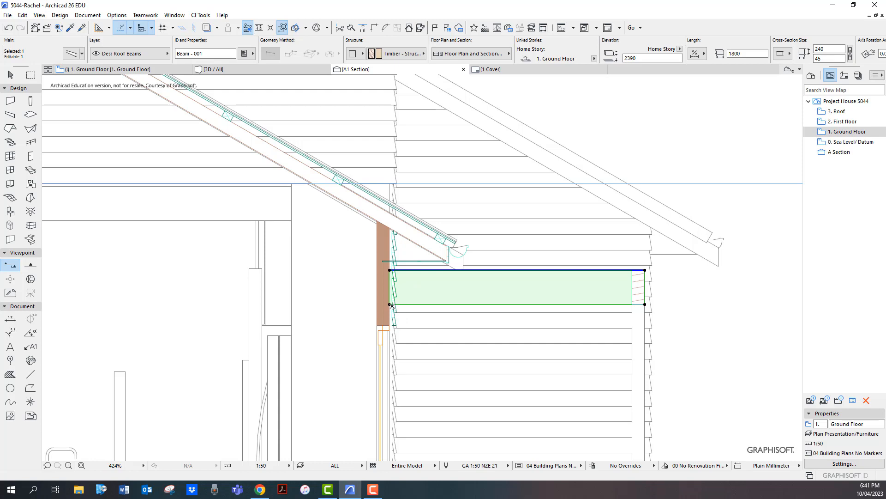
{"action": "scroll", "coordinate": [711, 306], "scroll_direction": "down", "scroll_amount": 2}
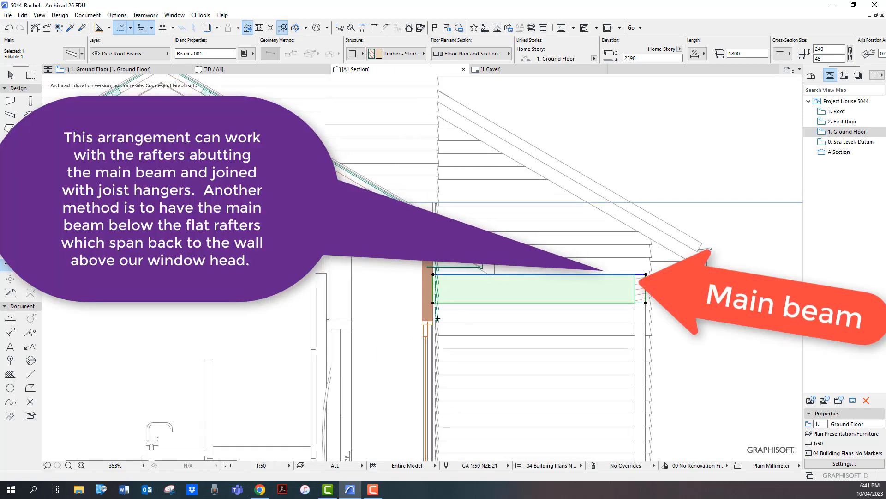
{"action": "middle_click_drag", "start_coordinate": [711, 307], "coordinate": [688, 222]}
{"action": "scroll", "coordinate": [687, 222], "scroll_direction": "down", "scroll_amount": 2}
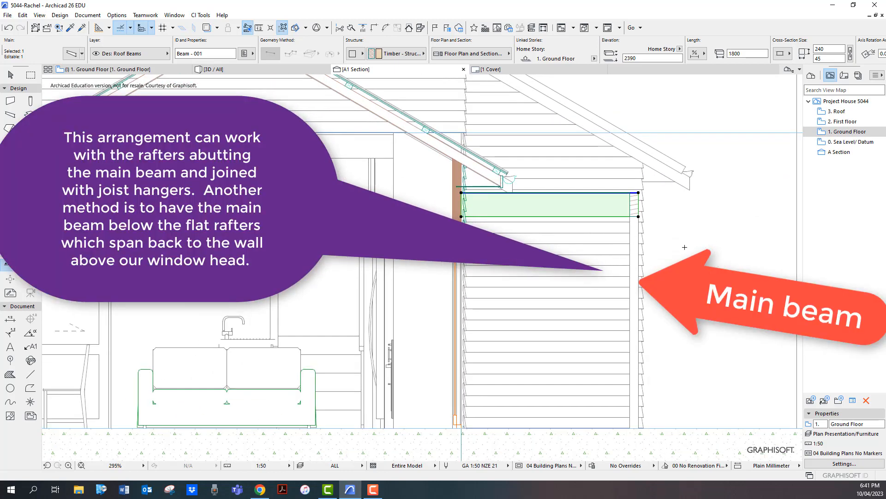
{"action": "key", "text": "Escape"}
Measure the height from floor level to the head of the window below the eave.
{"action": "left_click", "coordinate": [10, 265]}
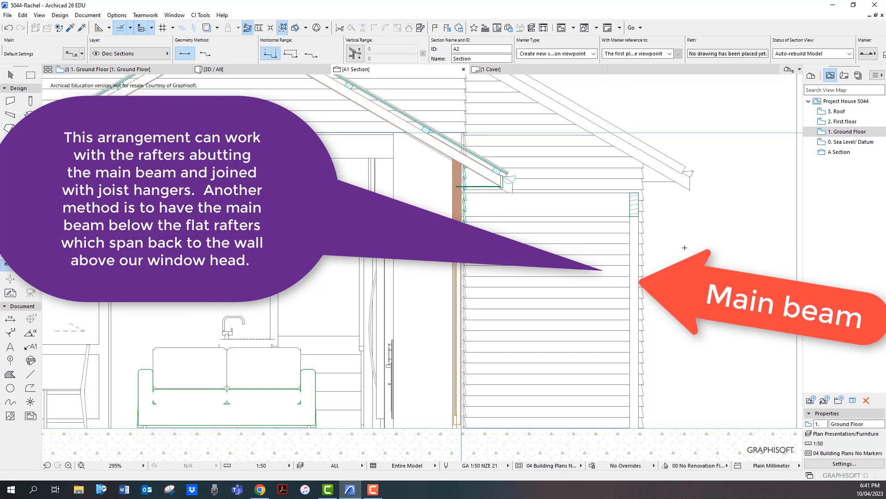
{"action": "left_click", "coordinate": [259, 28]}
{"action": "left_click", "coordinate": [453, 231]}
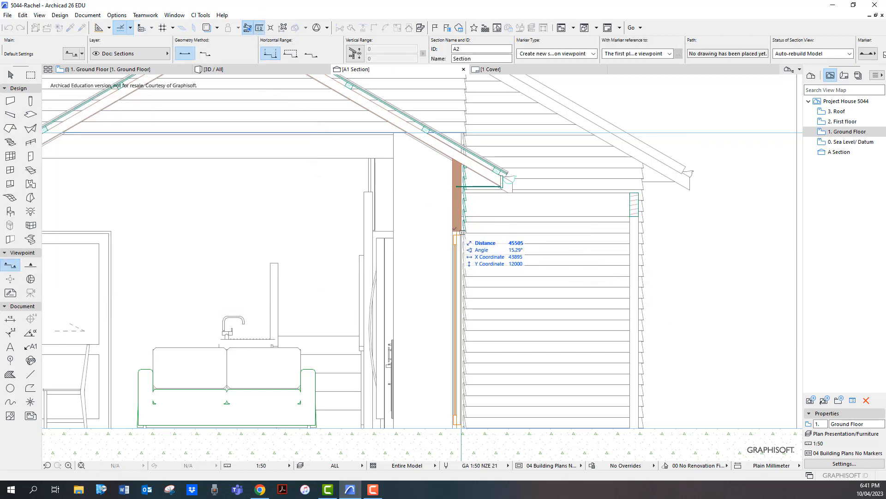
{"action": "left_click", "coordinate": [452, 428]}
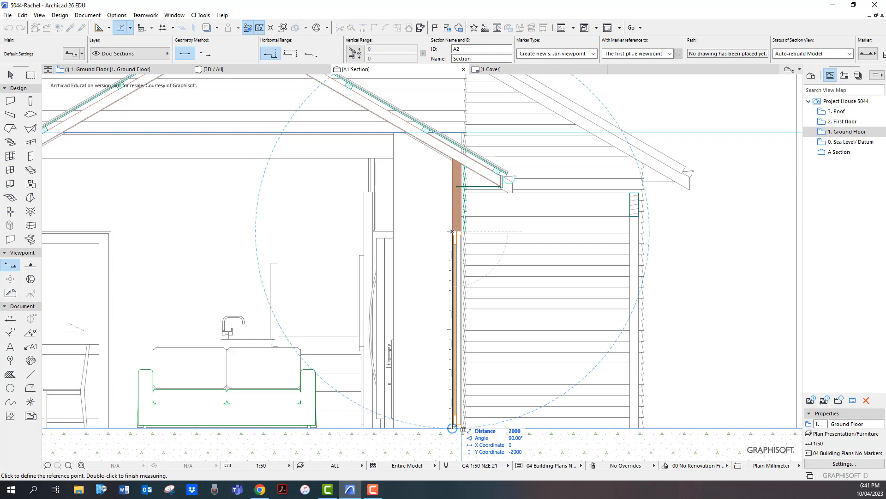
{"action": "key", "text": "Escape"}
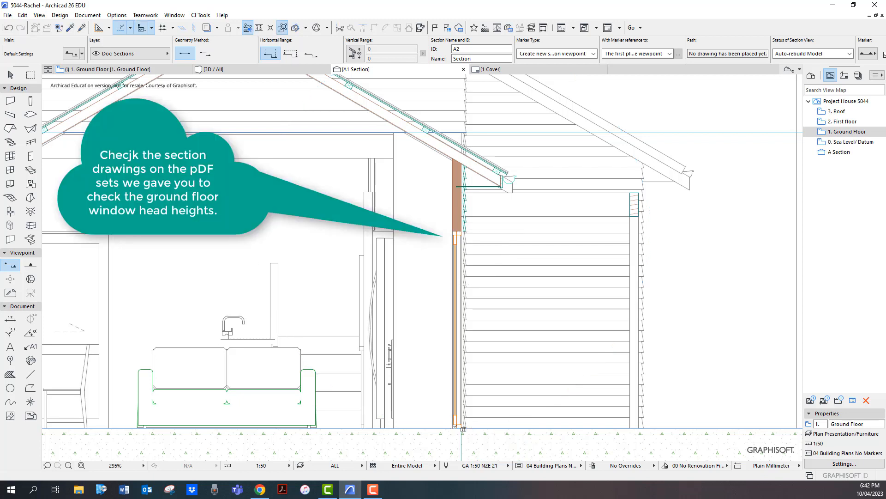
Set the header-to-wall-base height of the window beside the pergola to 2200 mm.
{"action": "left_click", "coordinate": [462, 427]}
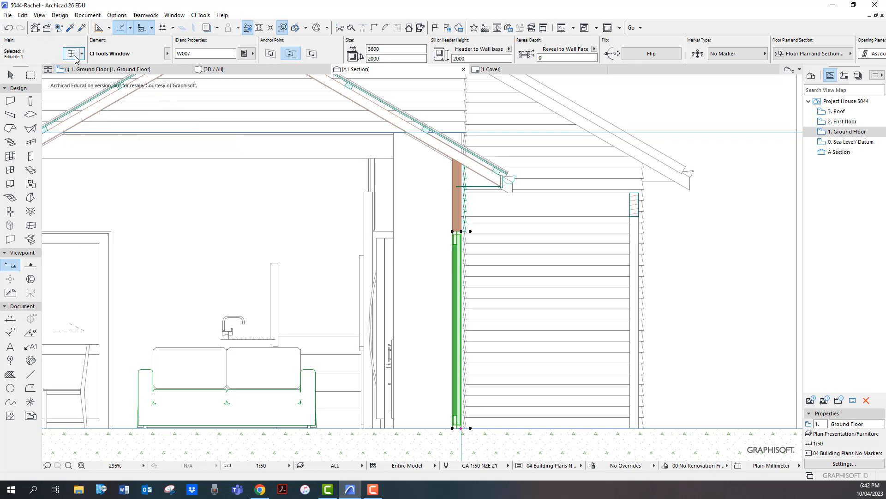
{"action": "left_click", "coordinate": [75, 56]}
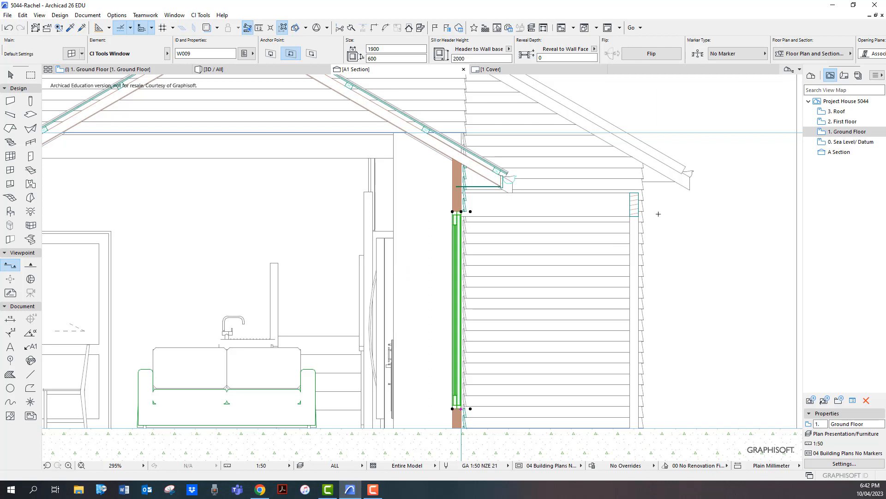
{"action": "key", "text": "Escape"}
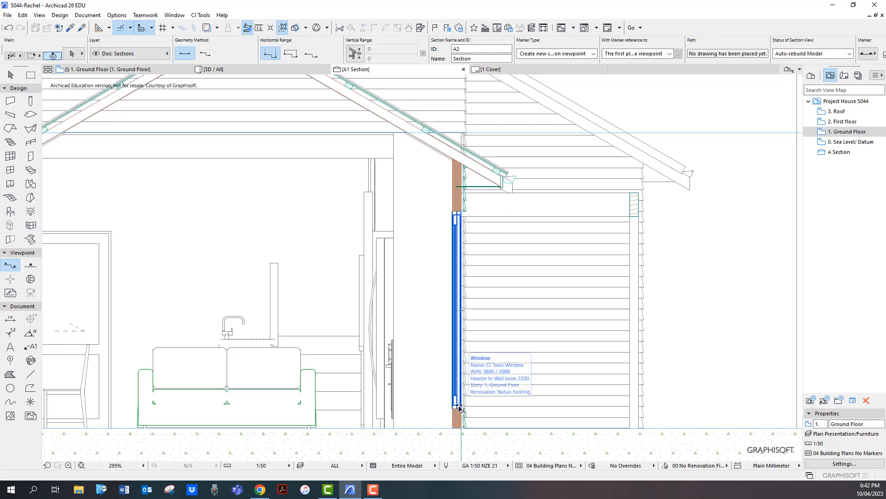
Set the height of the same window to 2200 mm so it reaches the floor.
{"action": "left_click", "coordinate": [460, 407], "text": "shift"}
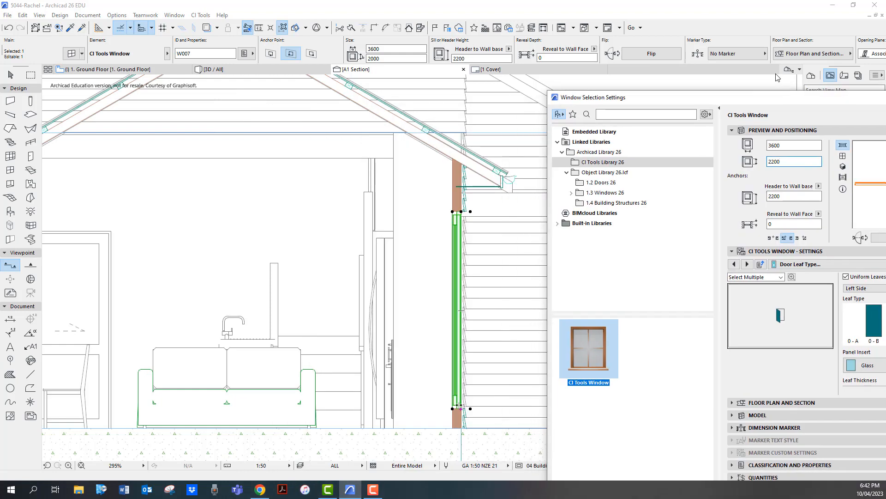
{"action": "left_click_drag", "start_coordinate": [754, 93], "coordinate": [211, 31]}
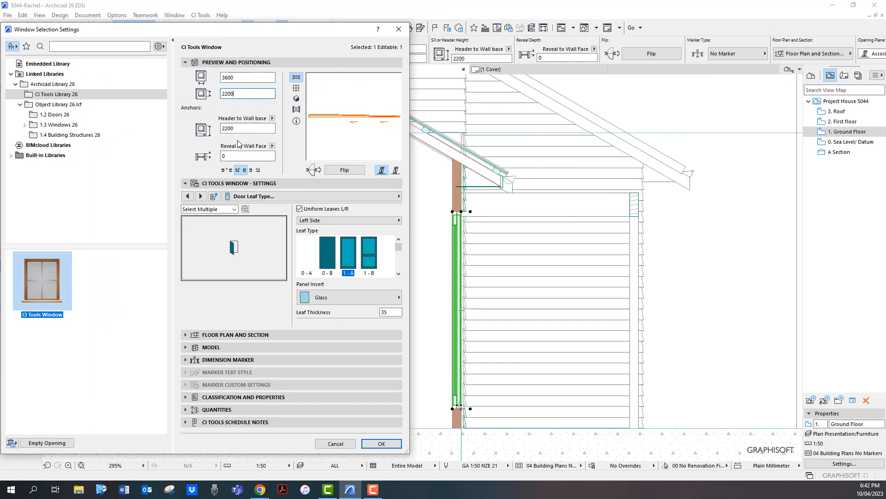
{"action": "left_click", "coordinate": [382, 444]}
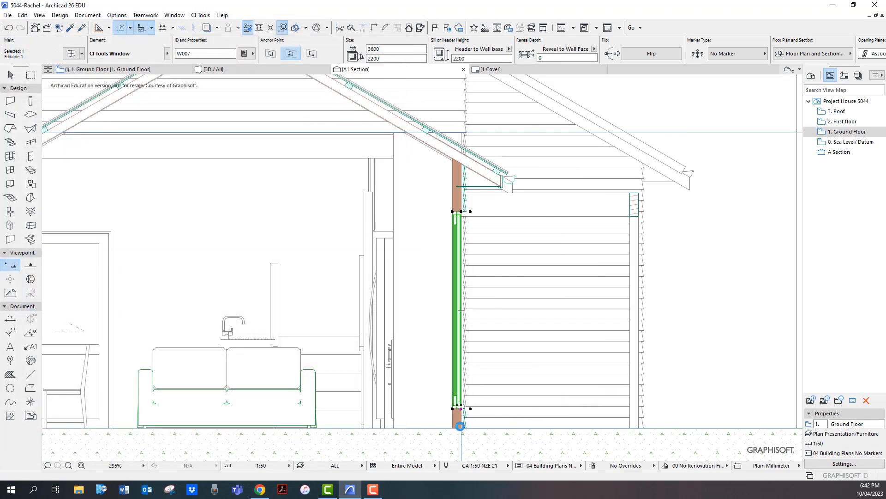
{"action": "left_click", "coordinate": [460, 426]}
{"action": "key", "text": "Escape"}
{"action": "key", "text": "Escape"}
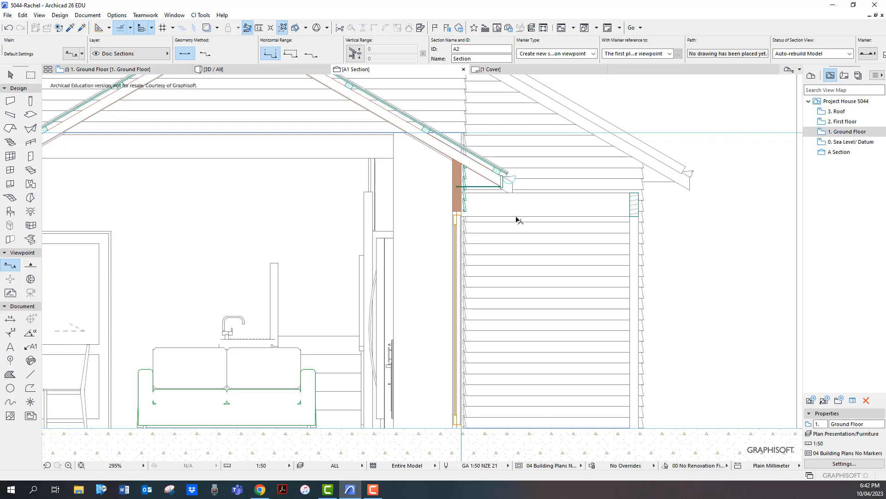
Set the pergola rafter's cross-section height to 140 mm in the beam settings.
{"action": "key", "text": "shift"}
{"action": "left_click", "coordinate": [487, 216], "text": "shift"}
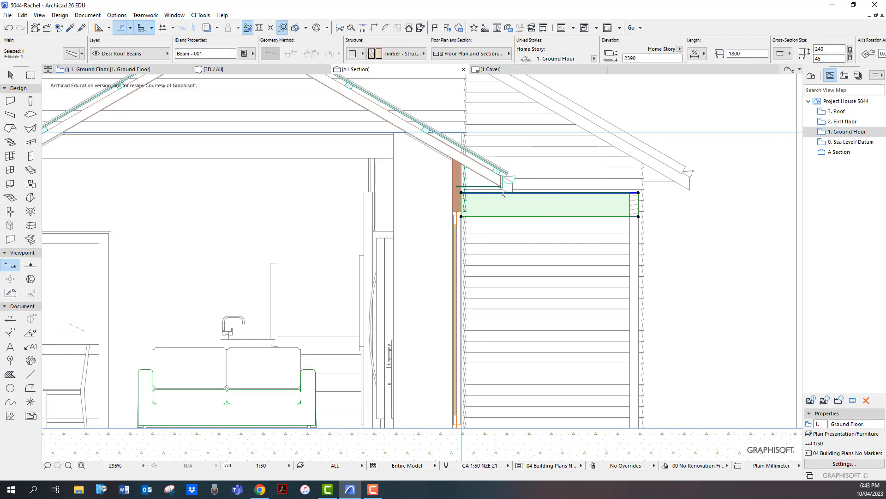
{"action": "left_click", "coordinate": [73, 55]}
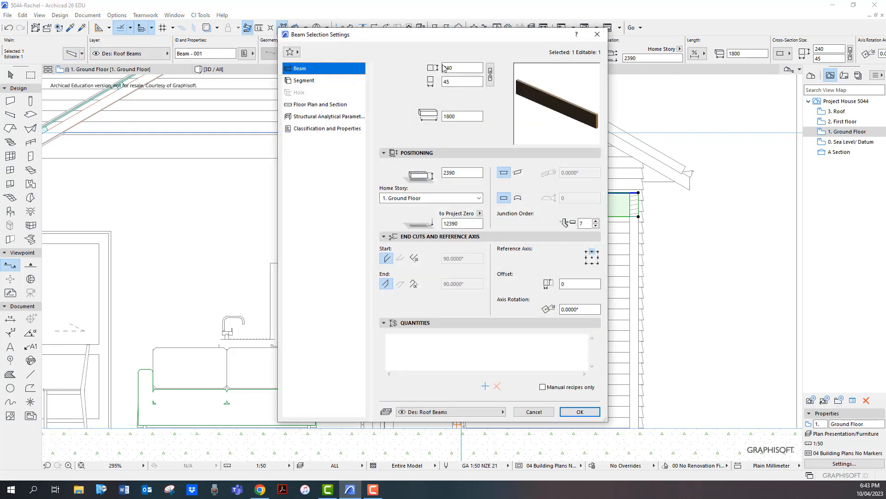
{"action": "left_click_drag", "start_coordinate": [456, 68], "coordinate": [428, 70]}
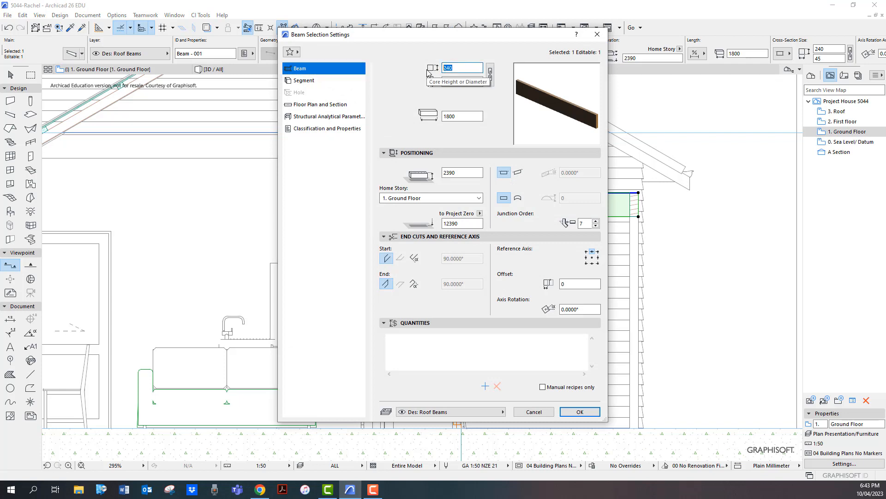
{"action": "type", "text": "1"}
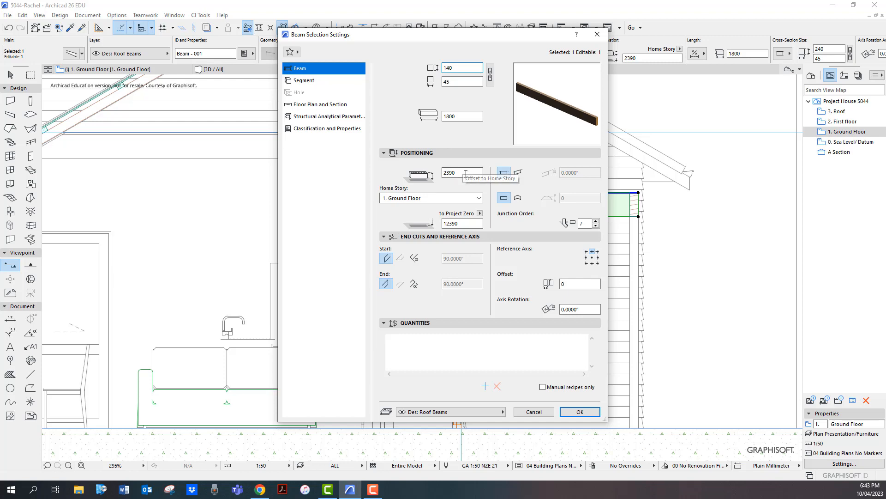
{"action": "left_click", "coordinate": [580, 411]}
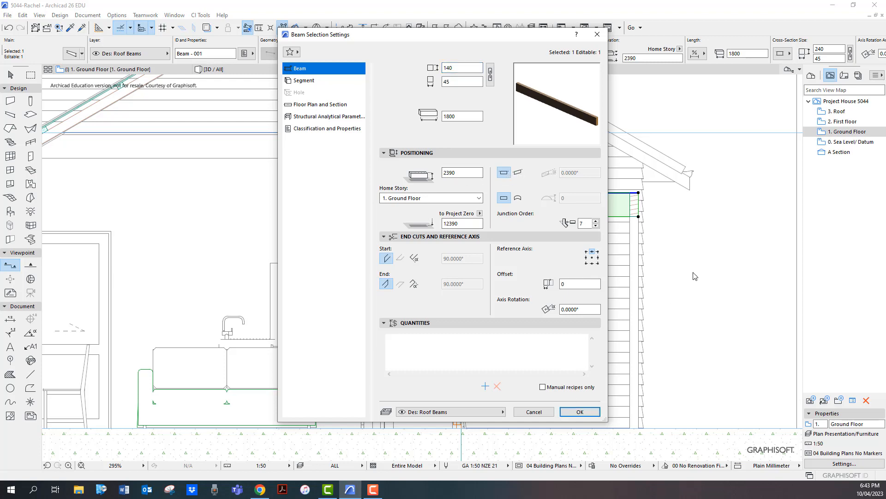
{"action": "left_click", "coordinate": [591, 412]}
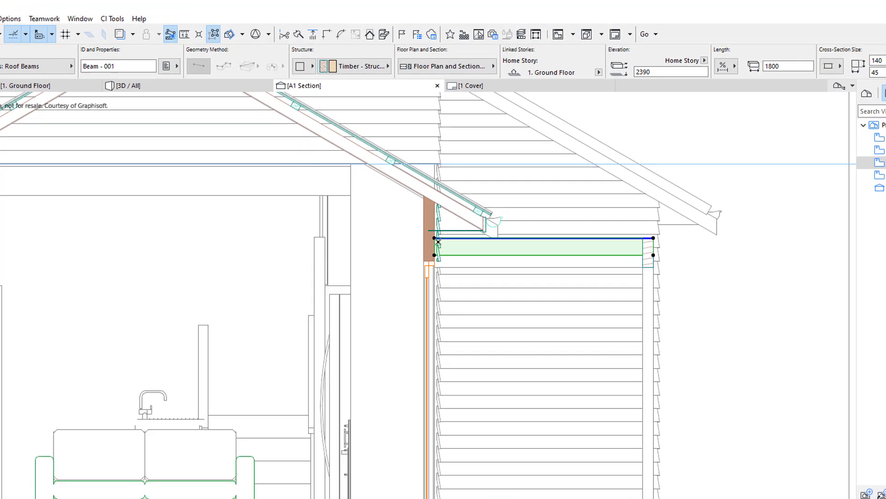
Examine the rafter's clearance between the window head and the eave soffit, and its junction with the main beam.
{"action": "scroll", "coordinate": [476, 198], "scroll_direction": "up", "scroll_amount": 4}
{"action": "scroll", "coordinate": [413, 314], "scroll_direction": "up", "scroll_amount": 2}
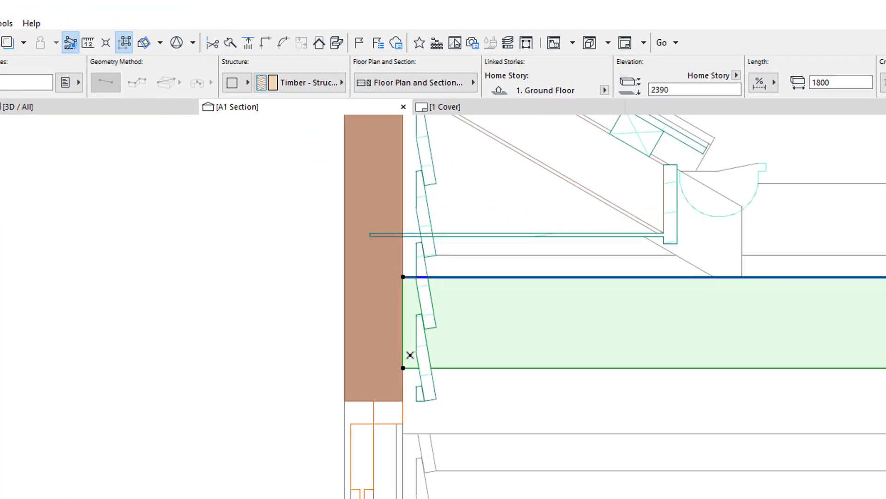
{"action": "scroll", "coordinate": [669, 223], "scroll_direction": "down", "scroll_amount": 2}
{"action": "scroll", "coordinate": [701, 221], "scroll_direction": "down", "scroll_amount": 1}
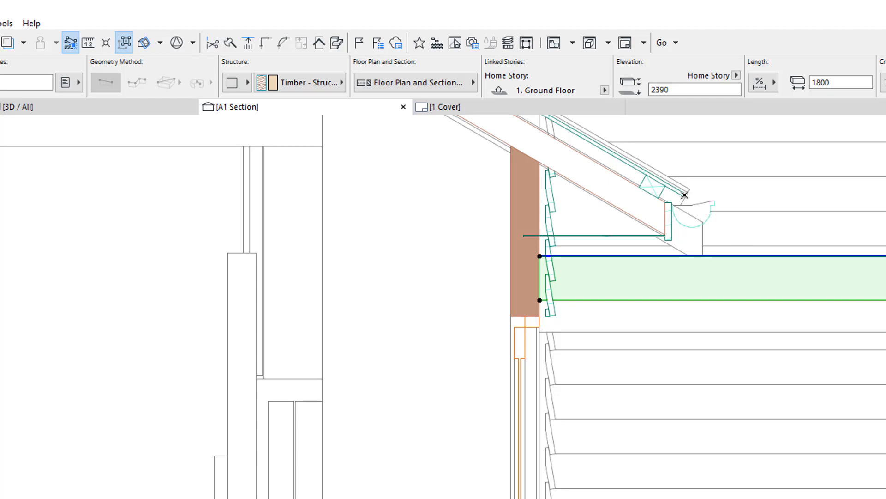
{"action": "scroll", "coordinate": [736, 205], "scroll_direction": "down", "scroll_amount": 1}
{"action": "middle_click_drag", "start_coordinate": [701, 232], "coordinate": [535, 275]}
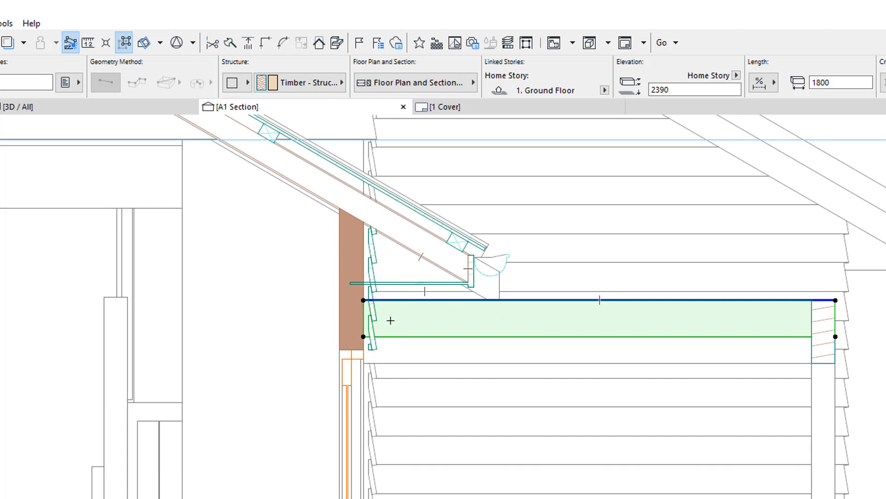
{"action": "scroll", "coordinate": [448, 307], "scroll_direction": "up", "scroll_amount": 2}
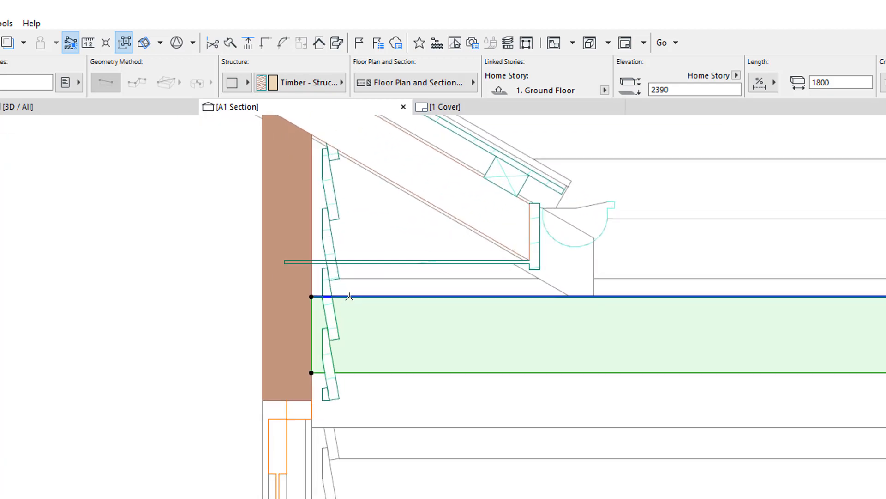
{"action": "scroll", "coordinate": [356, 291], "scroll_direction": "down", "scroll_amount": 4}
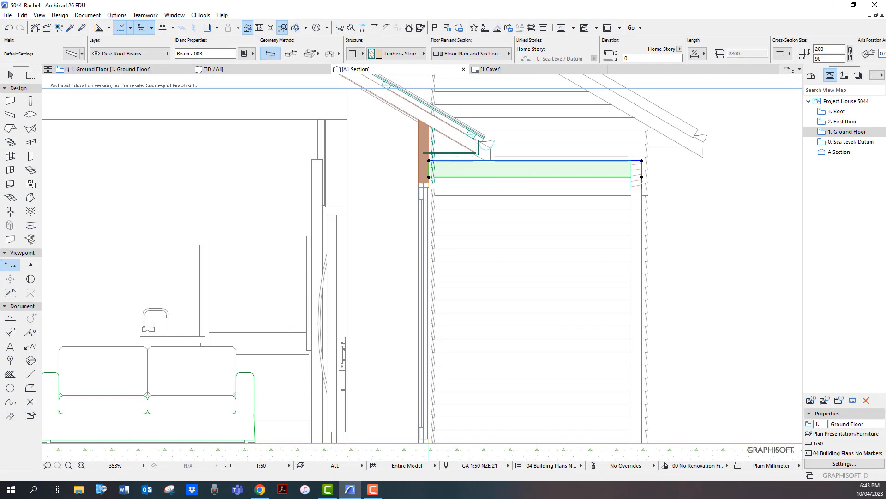
{"action": "key", "text": "Escape"}
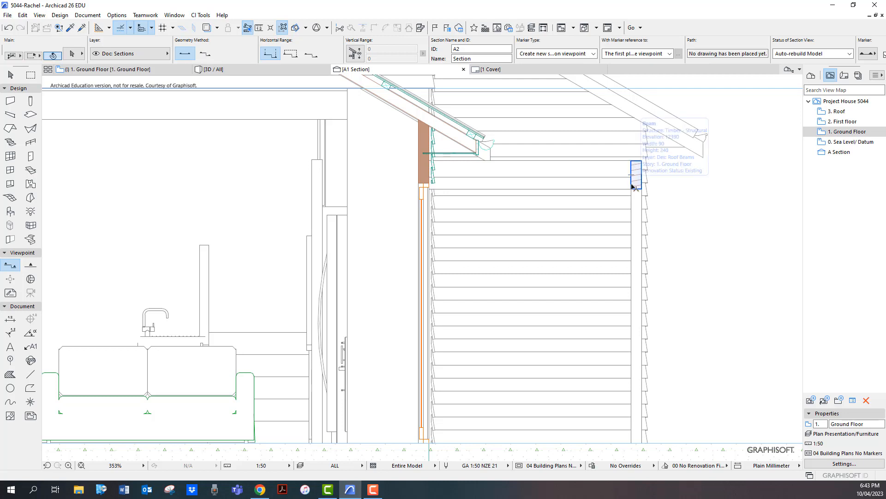
{"action": "left_click", "coordinate": [632, 187]}
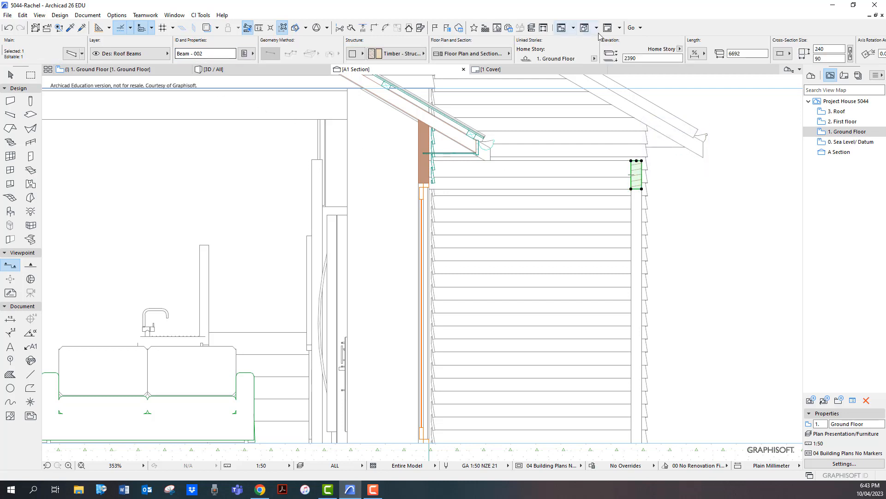
{"action": "double_click", "coordinate": [820, 50]}
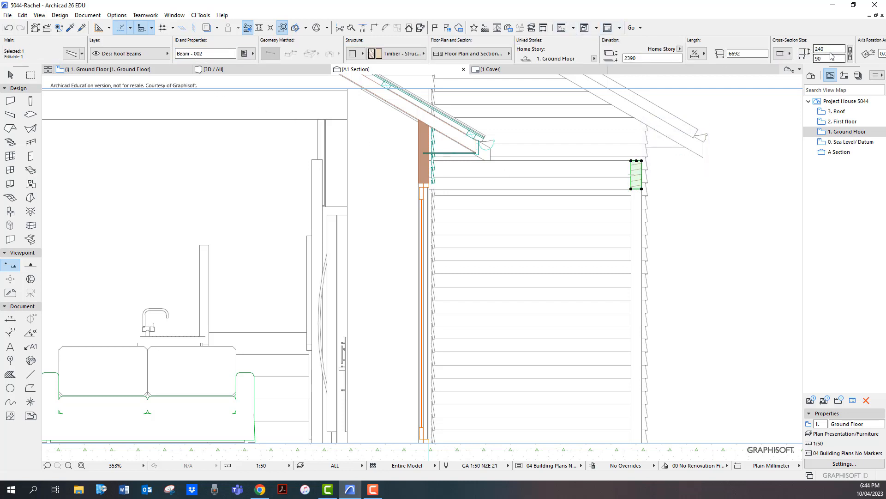
{"action": "type", "text": "200"}
{"action": "key", "text": "Return"}
{"action": "key", "text": "Escape"}
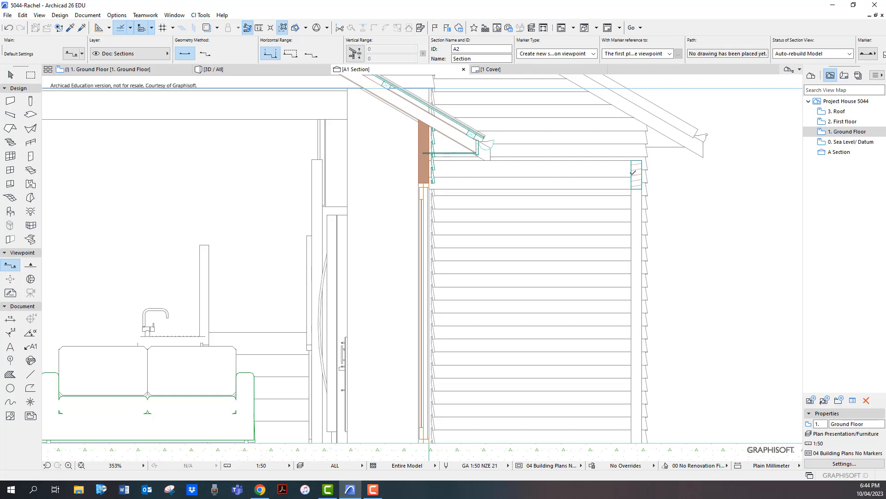
Move the pergola's main beam straight down 140 mm so its top meets the underside of the rafter.
{"action": "scroll", "coordinate": [630, 180], "scroll_direction": "up", "scroll_amount": 3}
{"action": "left_click", "coordinate": [633, 171], "text": "shift"}
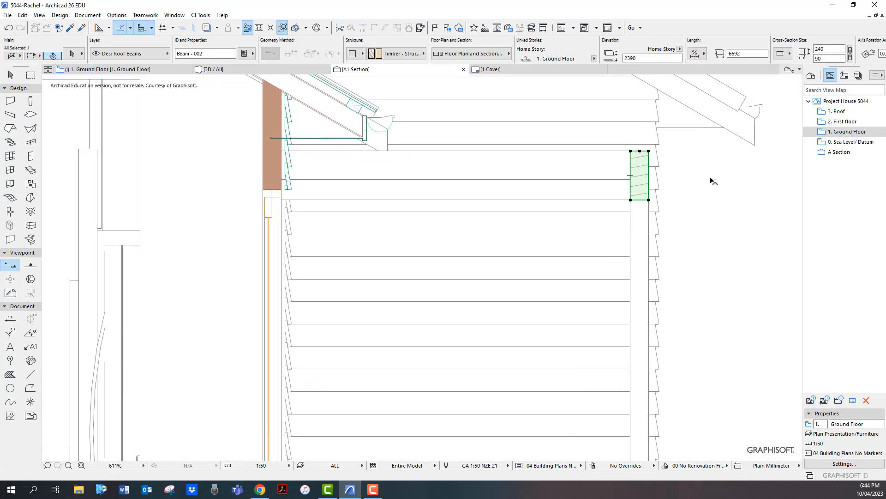
{"action": "key", "text": "ctrl+d"}
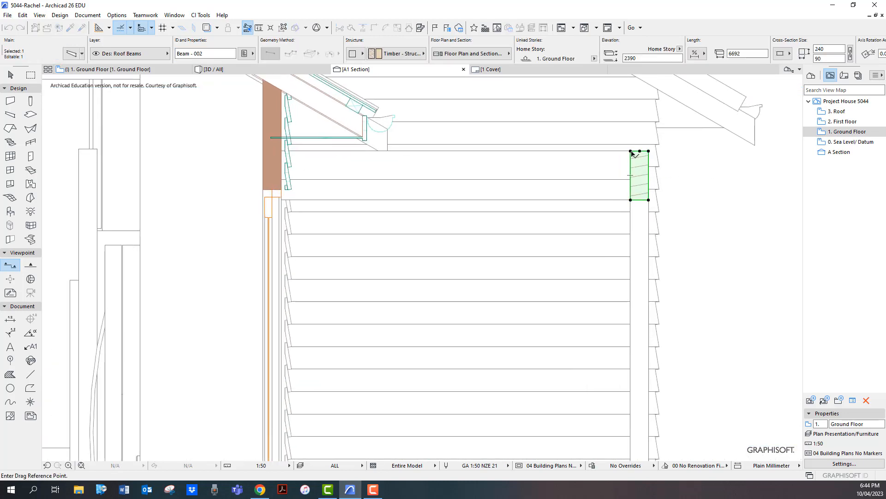
{"action": "left_click", "coordinate": [630, 151]}
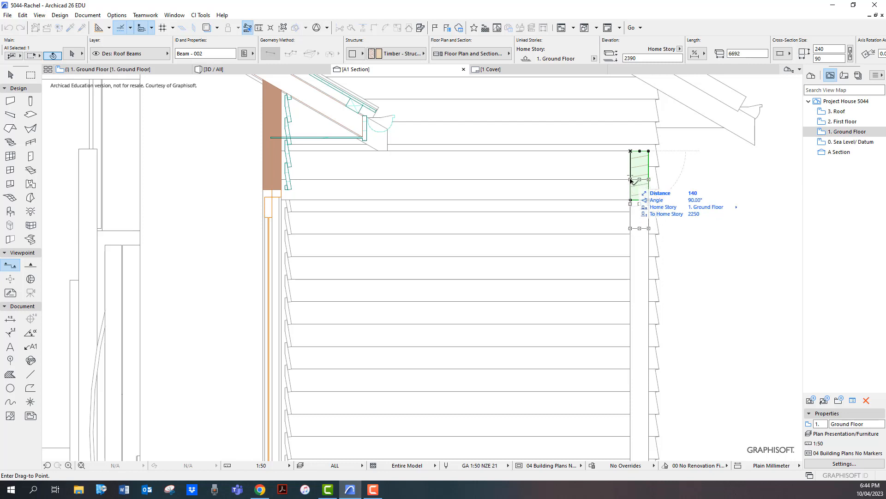
{"action": "key", "text": "Escape"}
{"action": "key", "text": "Escape"}
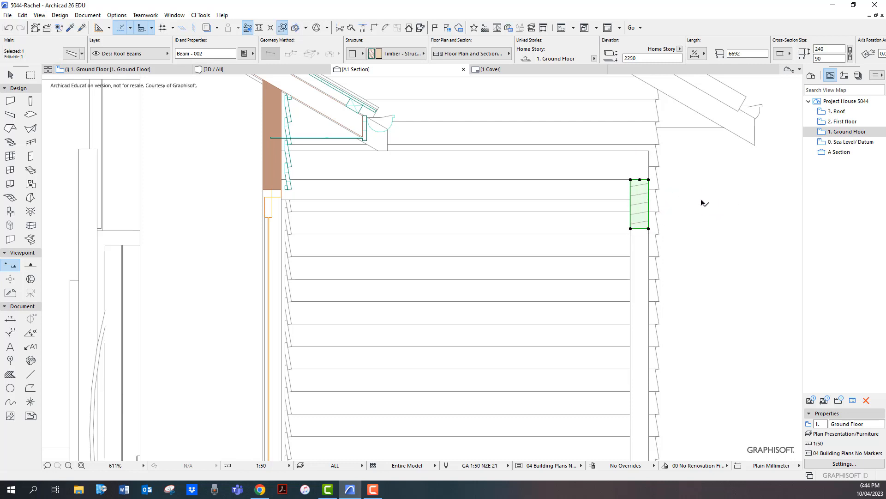
{"action": "key", "text": "Escape"}
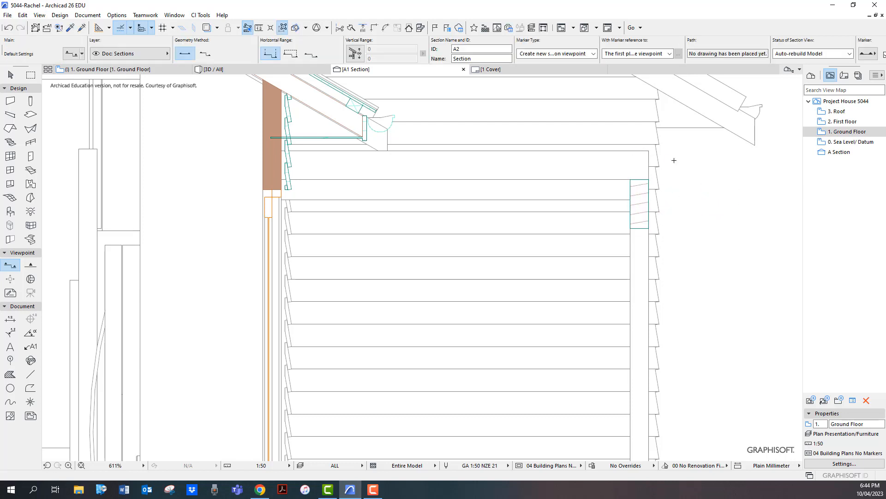
{"action": "left_click", "coordinate": [643, 156]}
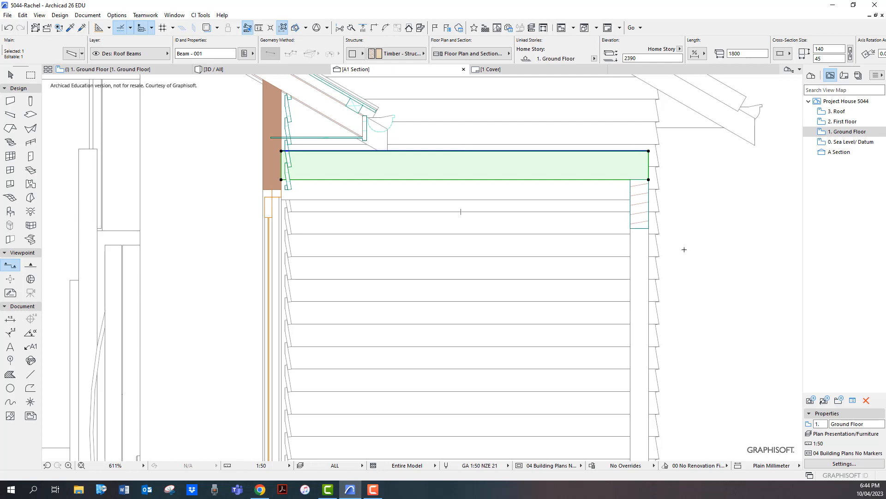
{"action": "scroll", "coordinate": [689, 246], "scroll_direction": "down", "scroll_amount": 4}
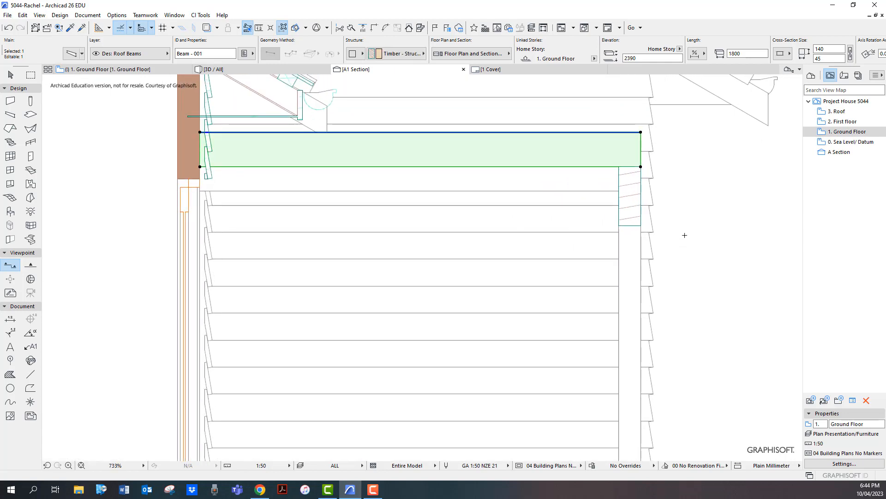
{"action": "middle_click_drag", "start_coordinate": [709, 235], "coordinate": [660, 196]}
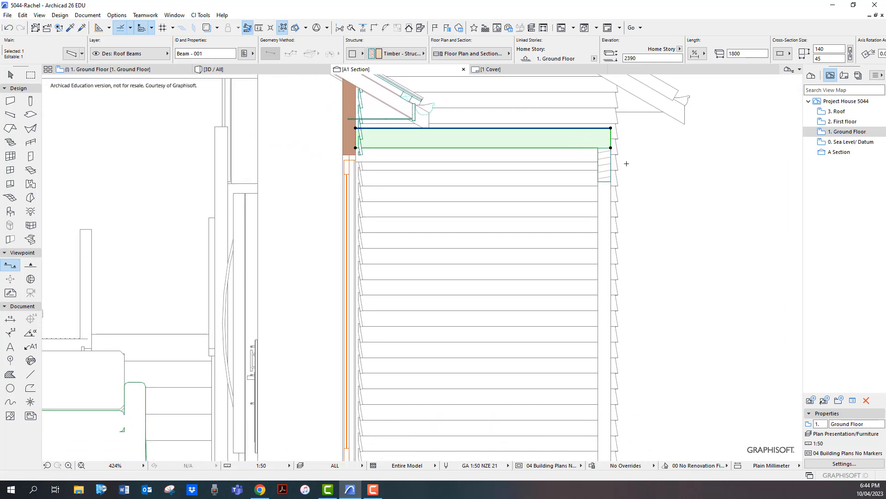
{"action": "key", "text": "Escape"}
{"action": "scroll", "coordinate": [665, 208], "scroll_direction": "down", "scroll_amount": 2}
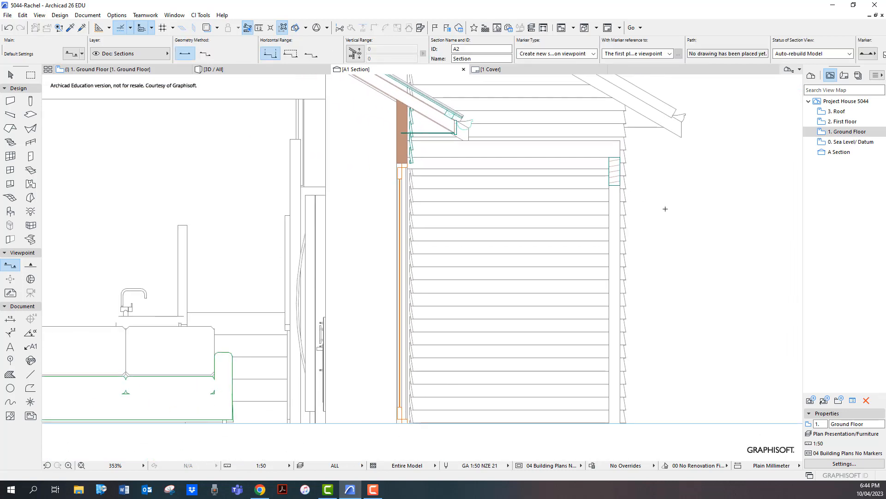
Change the building material of the outdoor slab beneath the pergola to Air Space.
{"action": "middle_click_drag", "start_coordinate": [665, 208], "coordinate": [594, 136]}
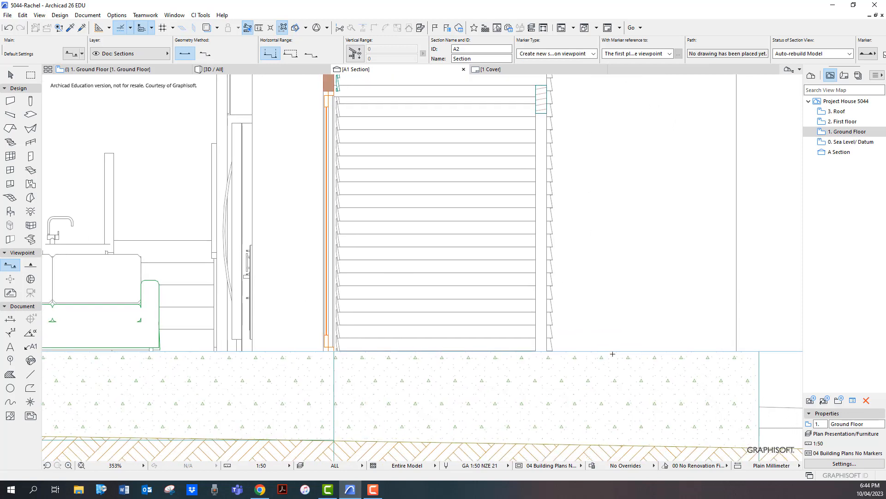
{"action": "left_click", "coordinate": [617, 358]}
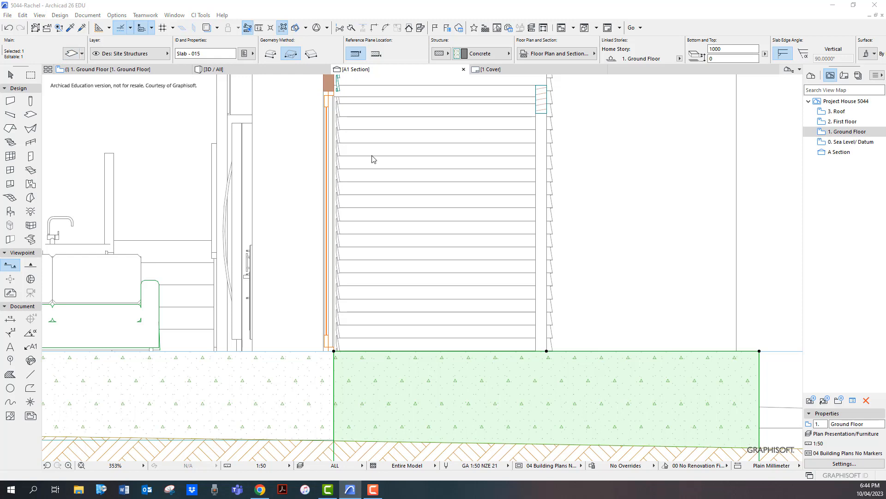
{"action": "key", "text": "ctrl+t"}
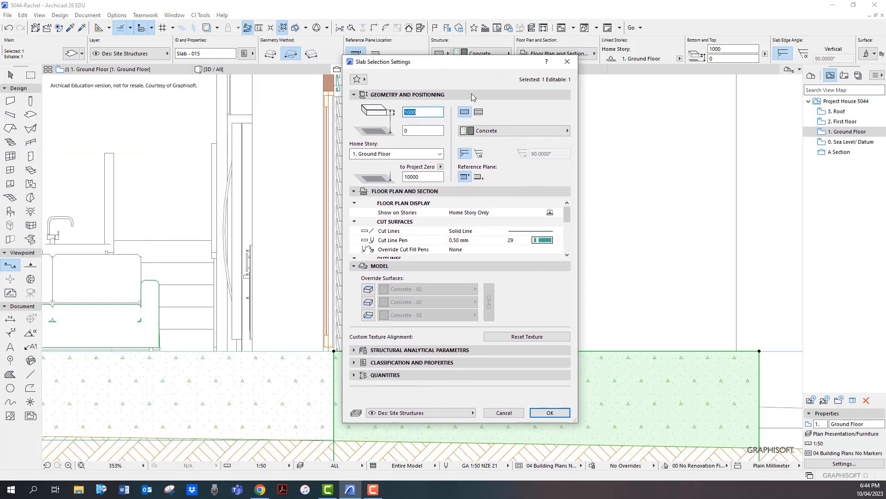
{"action": "left_click_drag", "start_coordinate": [566, 213], "coordinate": [566, 212]}
{"action": "left_click", "coordinate": [565, 135]}
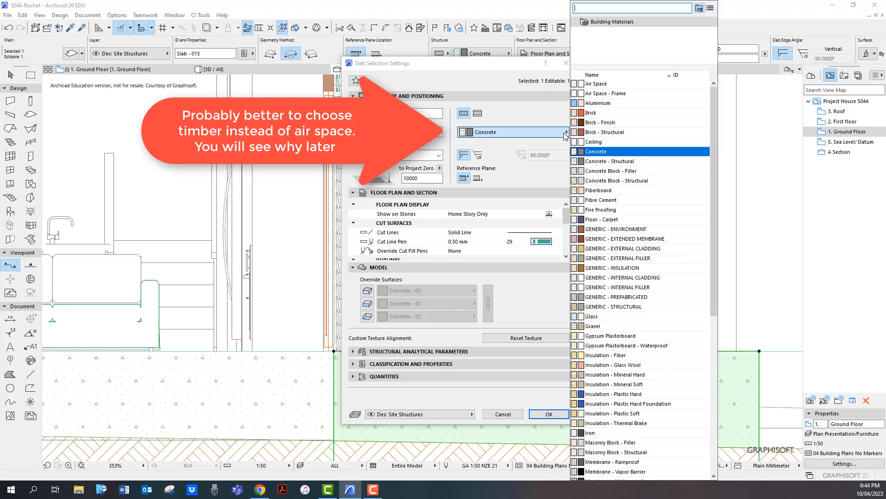
{"action": "left_click", "coordinate": [597, 84]}
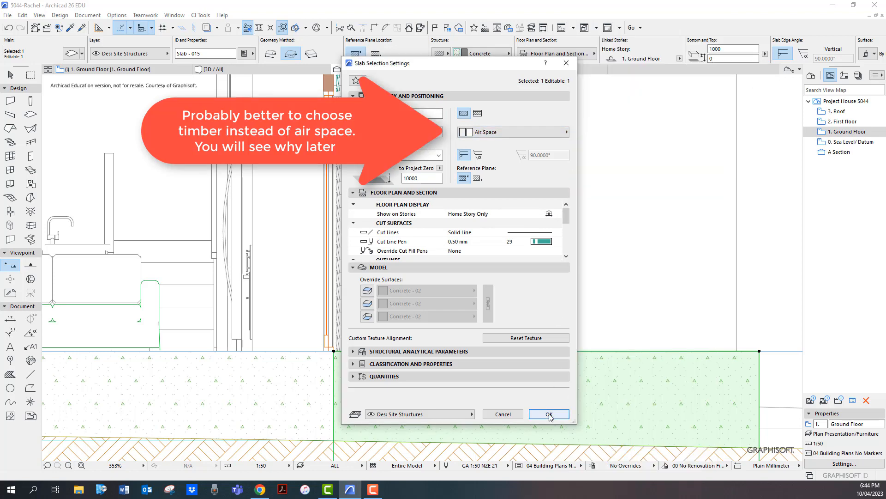
{"action": "left_click", "coordinate": [549, 414]}
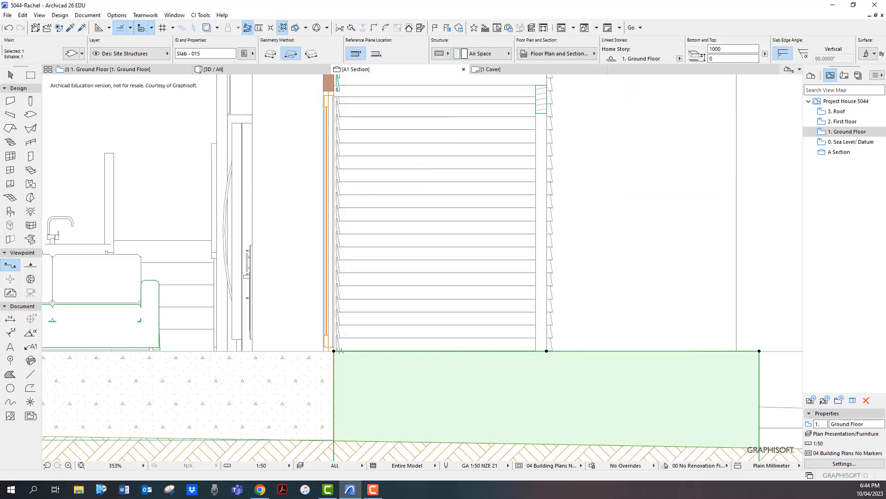
Move the outdoor slab beneath the pergola down 150 mm, using its upper corner at the house as the reference point.
{"action": "left_click", "coordinate": [24, 16]}
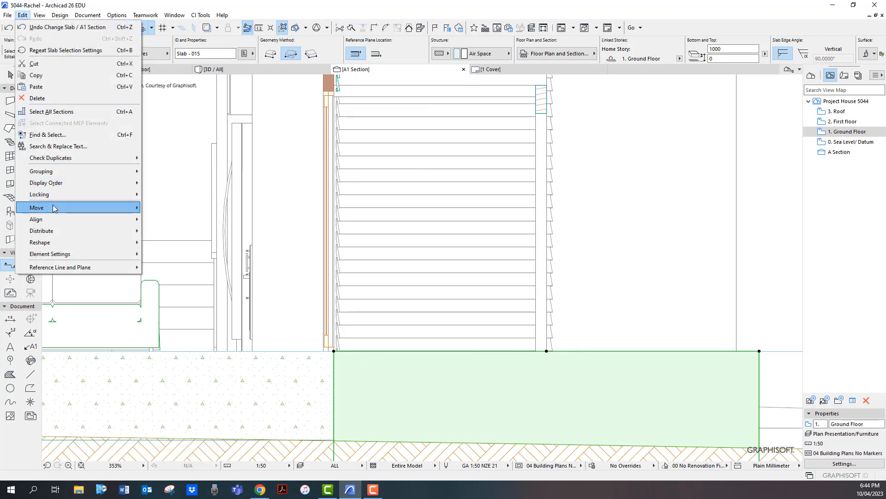
{"action": "mouse_move", "coordinate": [56, 208]}
{"action": "left_click", "coordinate": [159, 209]}
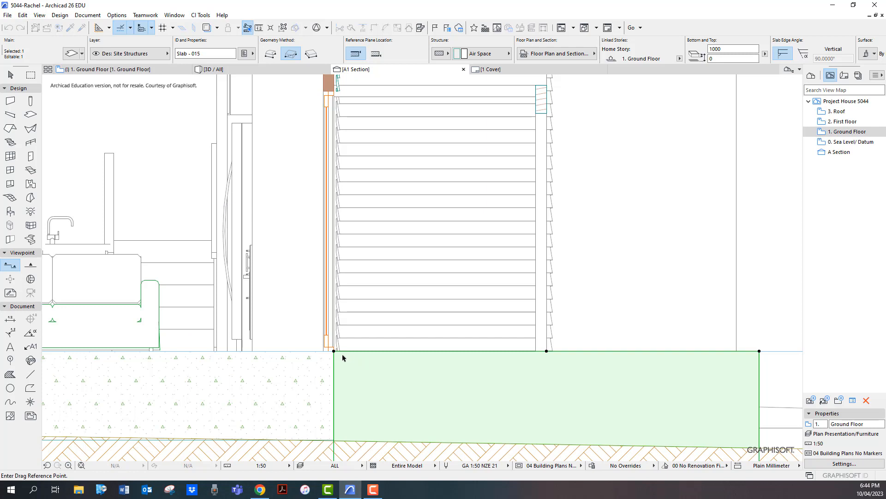
{"action": "left_click", "coordinate": [334, 352]}
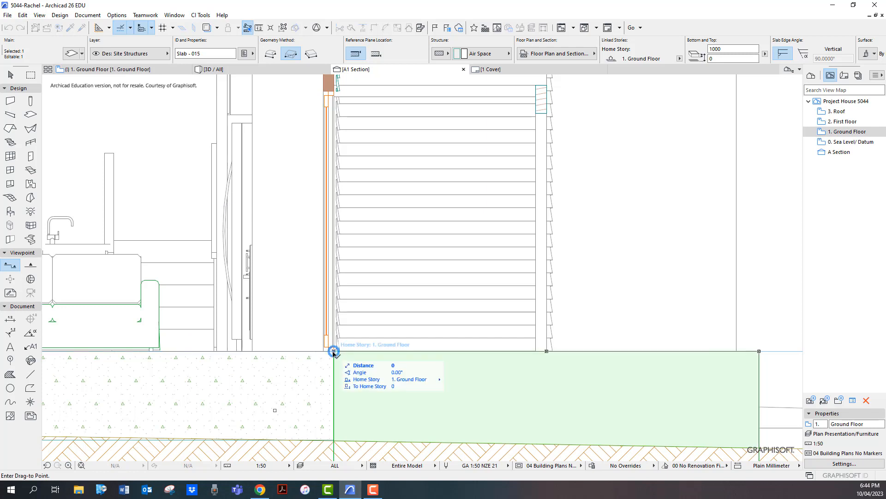
{"action": "type", "text": "y"}
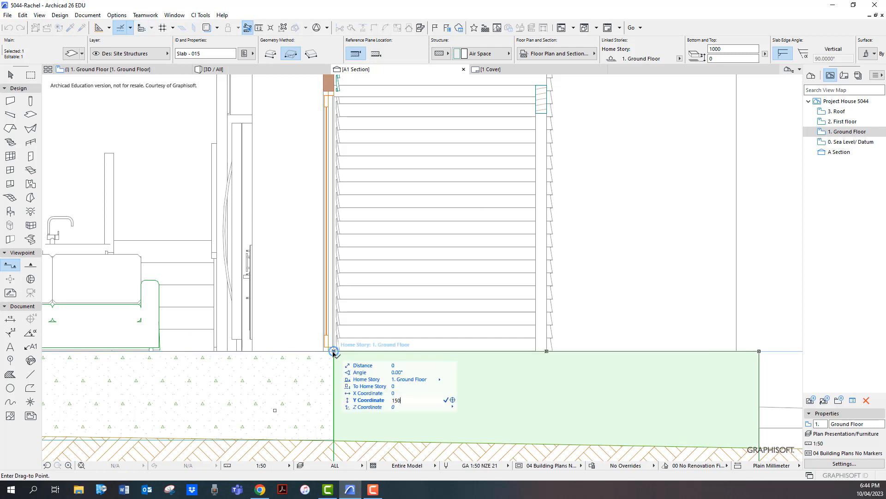
{"action": "type", "text": "150"}
{"action": "key", "text": "minus"}
{"action": "key", "text": "Return"}
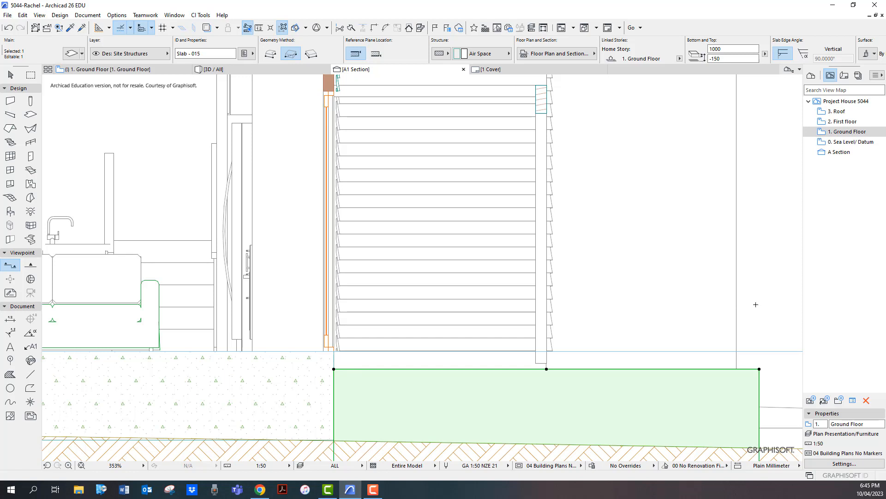
{"action": "key", "text": "Escape"}
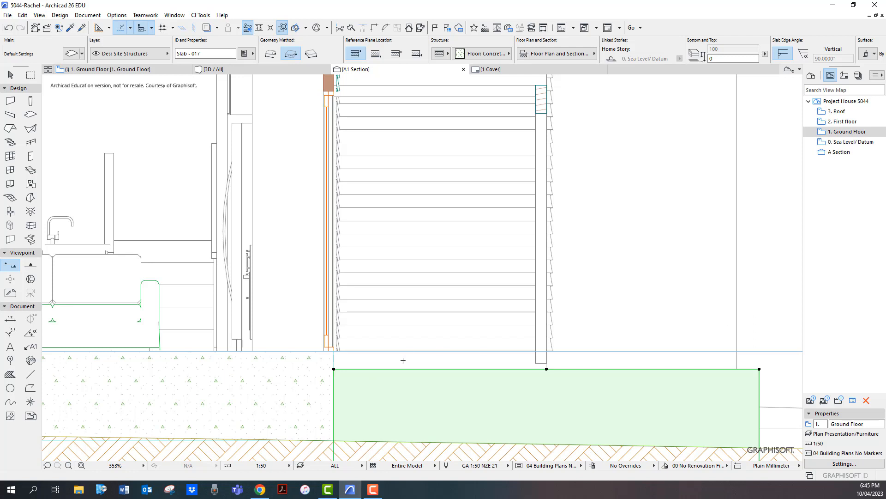
{"action": "key", "text": "Escape"}
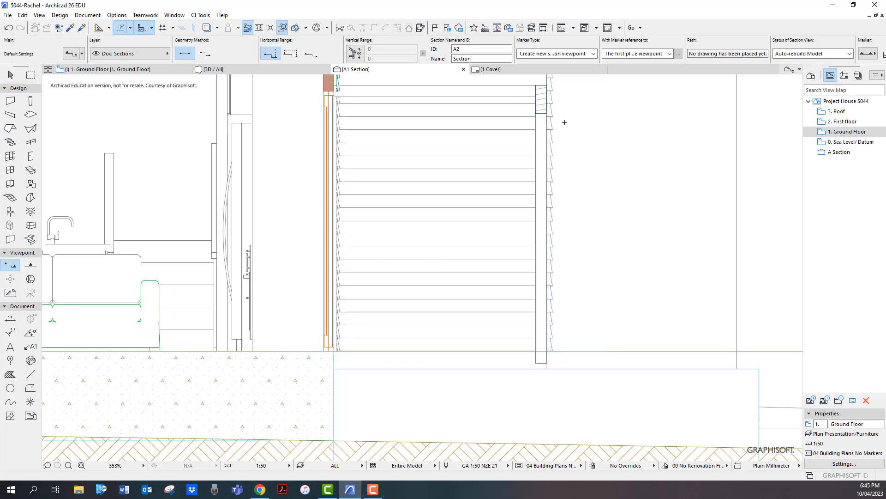
Measure the vertical distance from the underside of the pergola's main beam to the top of the lowered slab.
{"action": "middle_click_drag", "start_coordinate": [579, 136], "coordinate": [544, 186]}
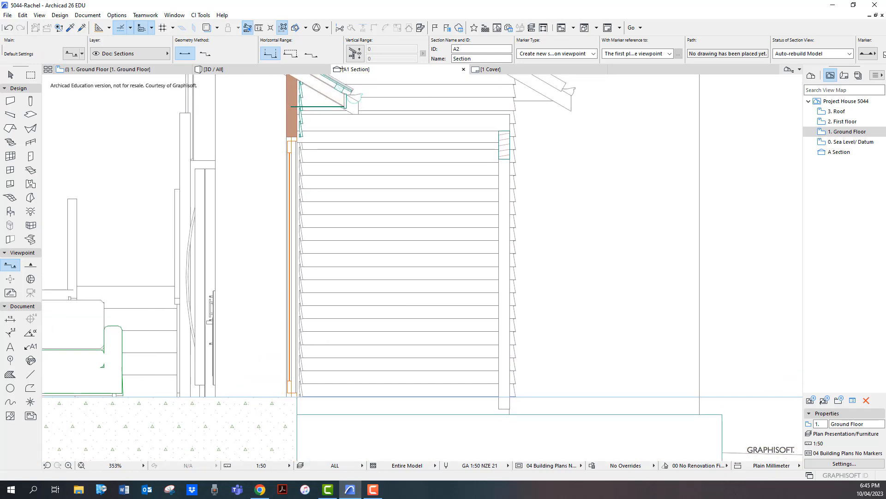
{"action": "left_click", "coordinate": [260, 27]}
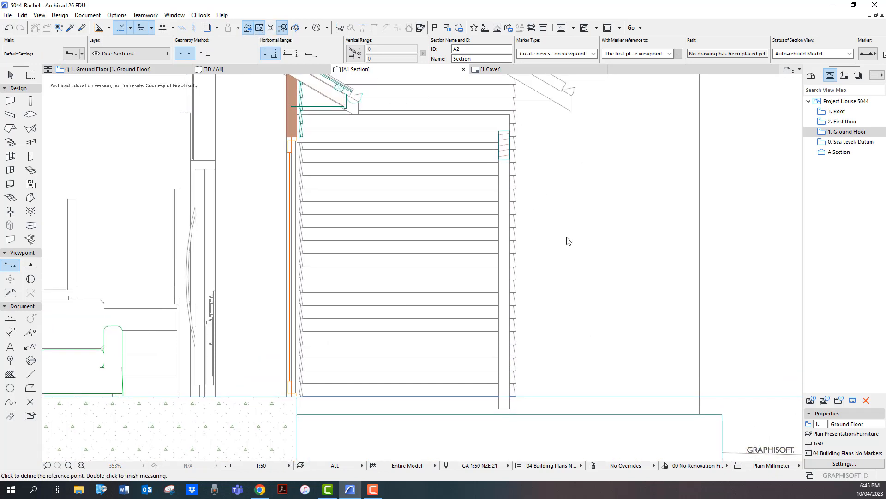
{"action": "left_click", "coordinate": [498, 159]}
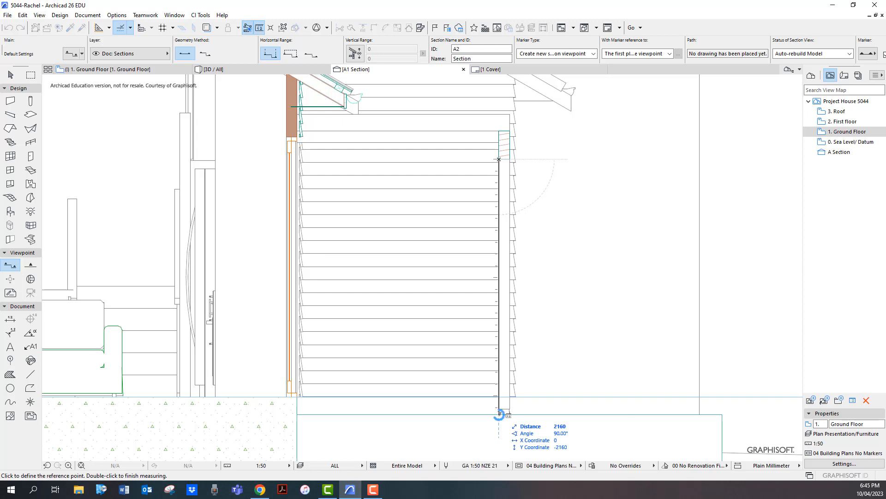
{"action": "mouse_move", "coordinate": [499, 414]}
{"action": "key", "text": "Escape"}
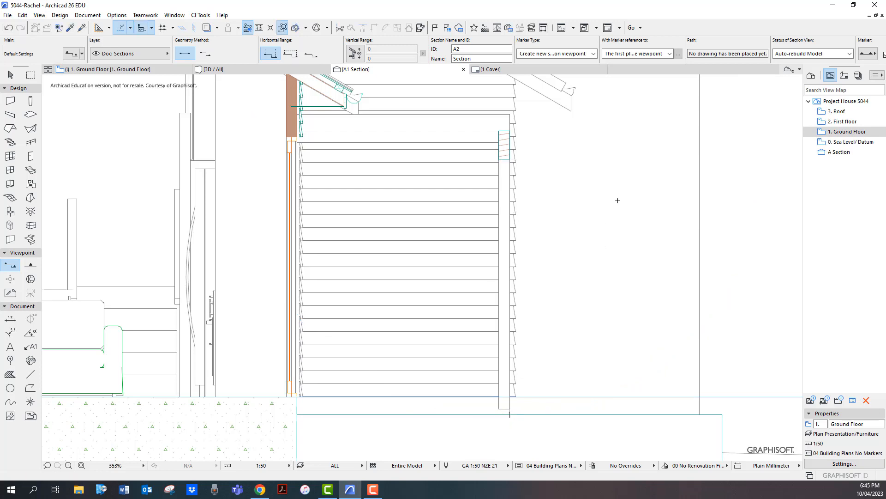
Delete the three pergola columns in the 1. Ground Floor plan view.
{"action": "double_click", "coordinate": [843, 133]}
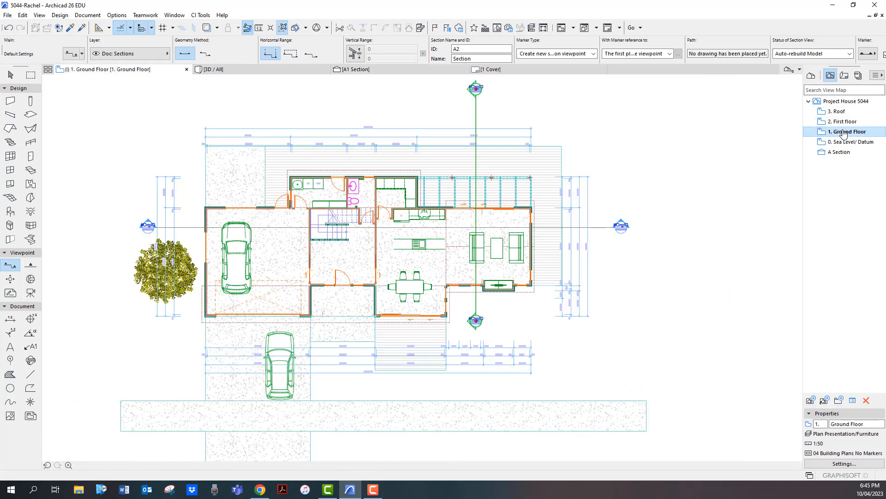
{"action": "scroll", "coordinate": [452, 164], "scroll_direction": "up", "scroll_amount": 6}
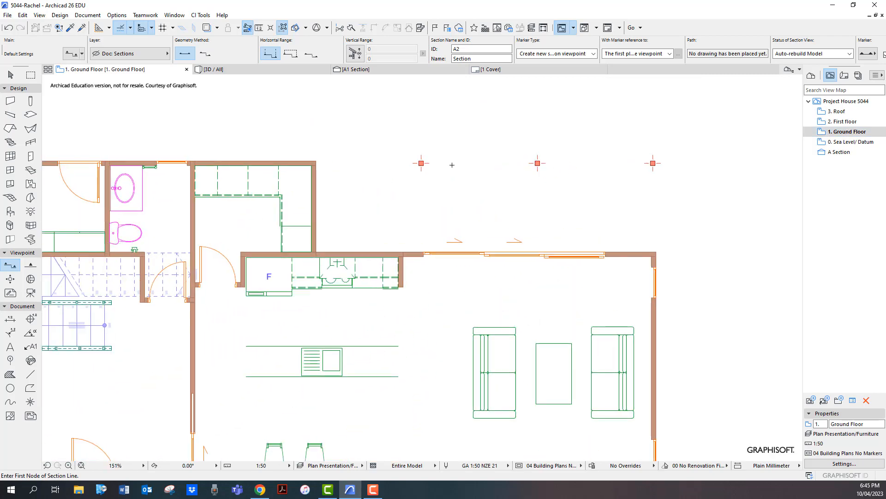
{"action": "key", "text": "shift"}
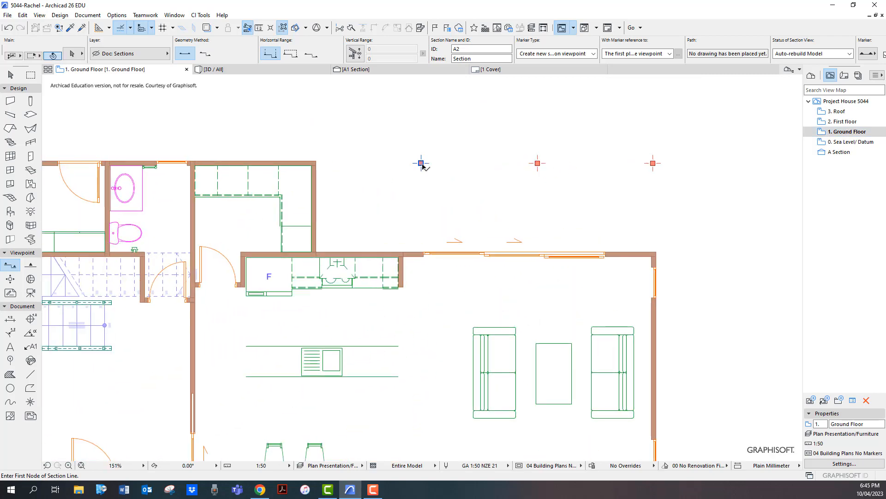
{"action": "left_click", "coordinate": [421, 163], "text": "shift"}
{"action": "left_click", "coordinate": [538, 163], "text": "shift"}
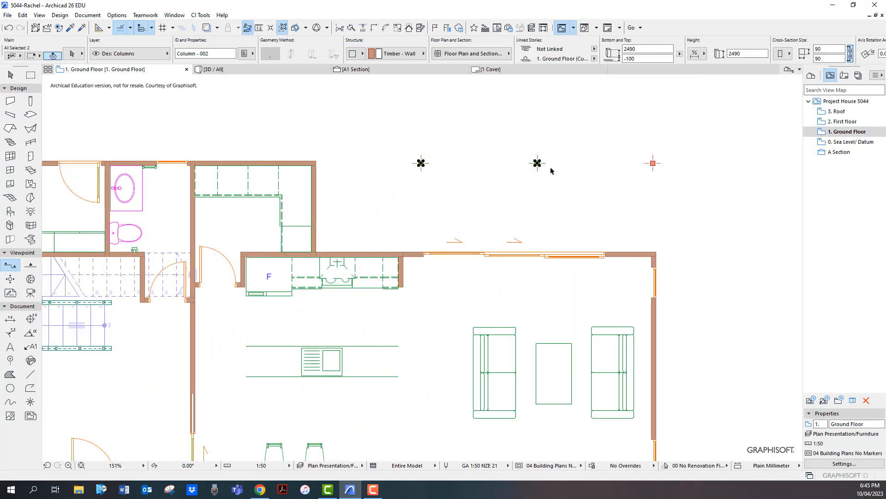
{"action": "left_click", "coordinate": [653, 163], "text": "shift"}
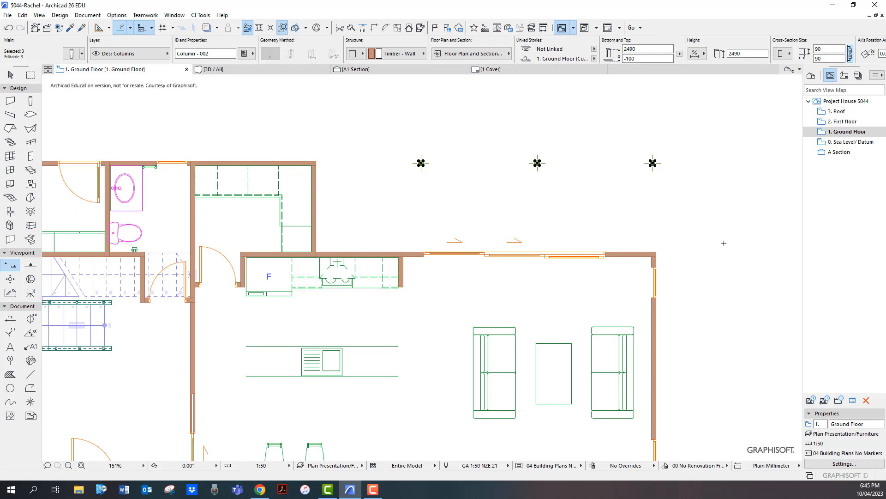
{"action": "key", "text": "Delete"}
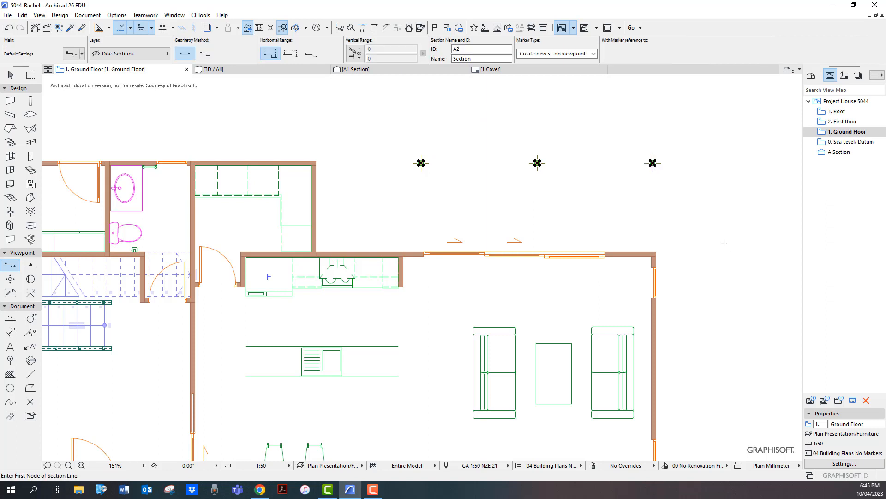
Try the First floor view as a trace reference over the ground floor plan, and switch the trace off.
{"action": "right_click", "coordinate": [841, 121]}
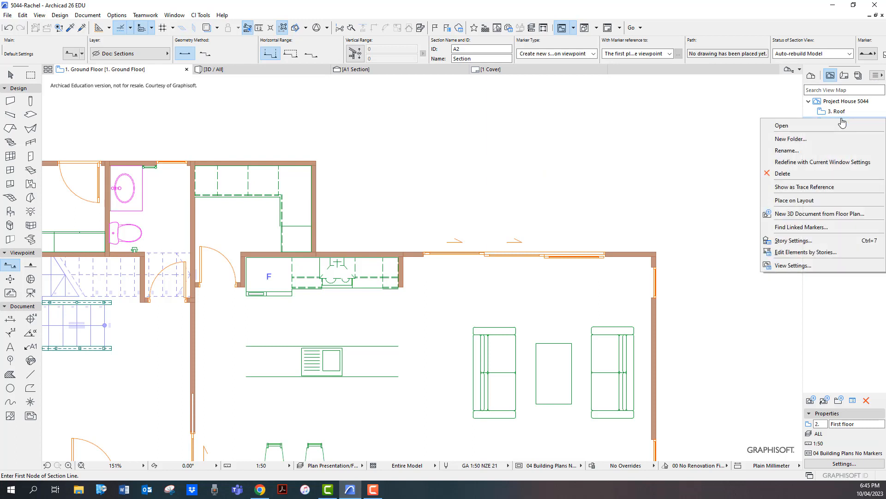
{"action": "left_click", "coordinate": [817, 187]}
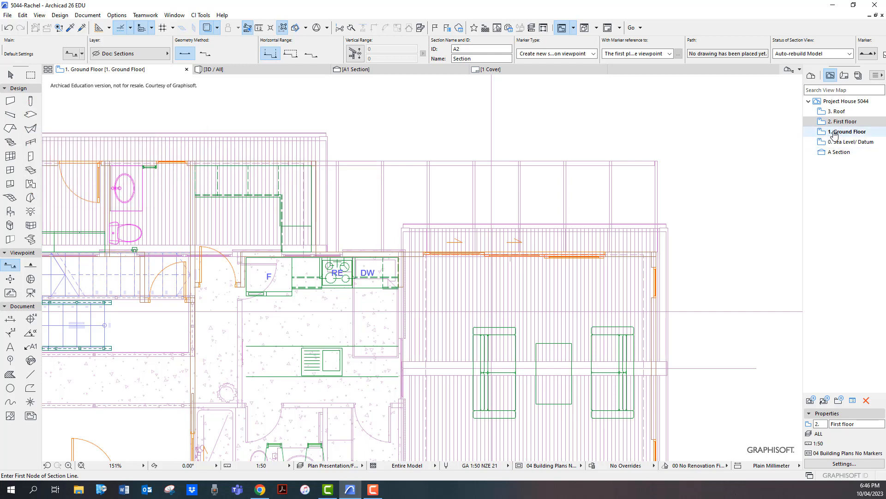
{"action": "left_click", "coordinate": [212, 30]}
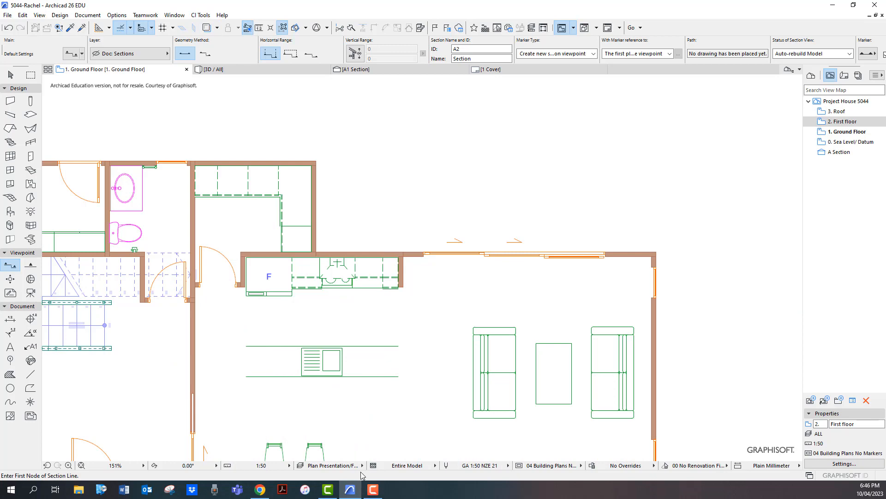
Display the ALL layer combination and set the default column to a height of 2160 mm with a base offset of 0.
{"action": "left_click", "coordinate": [334, 465]}
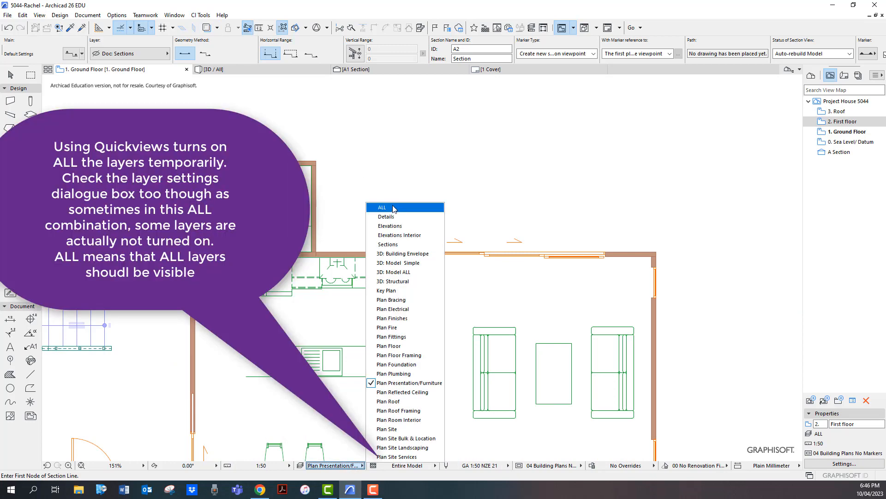
{"action": "left_click", "coordinate": [394, 207]}
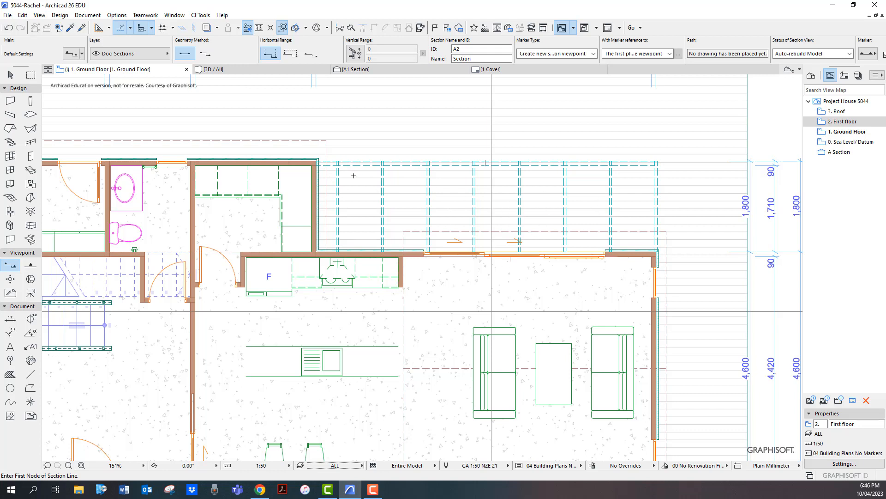
{"action": "double_click", "coordinate": [31, 102]}
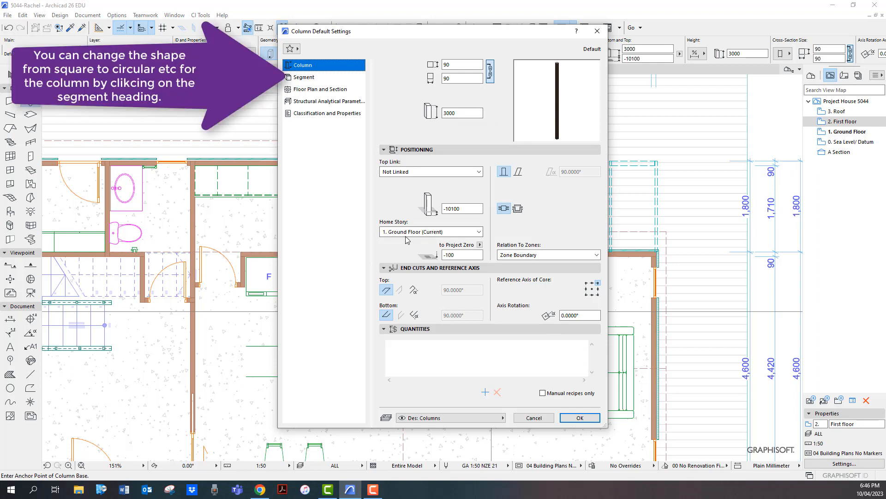
{"action": "left_click", "coordinate": [455, 210]}
{"action": "double_click", "coordinate": [455, 210]}
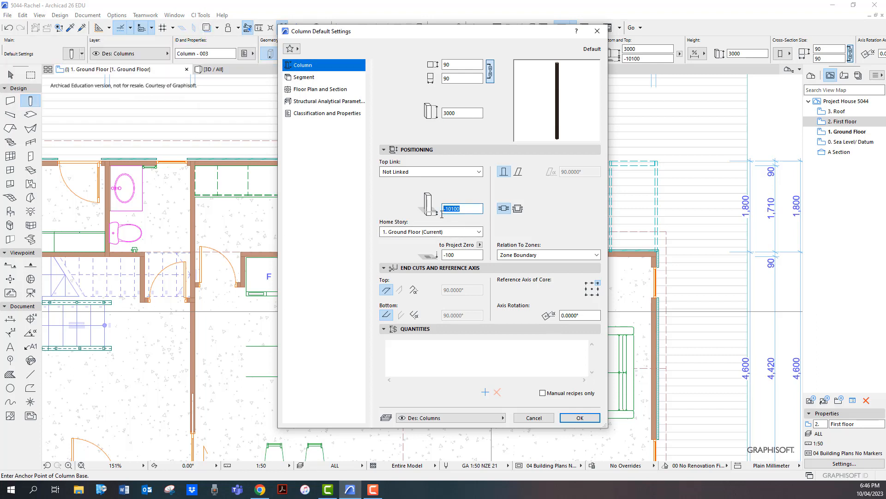
{"action": "type", "text": "0"}
{"action": "double_click", "coordinate": [464, 116]}
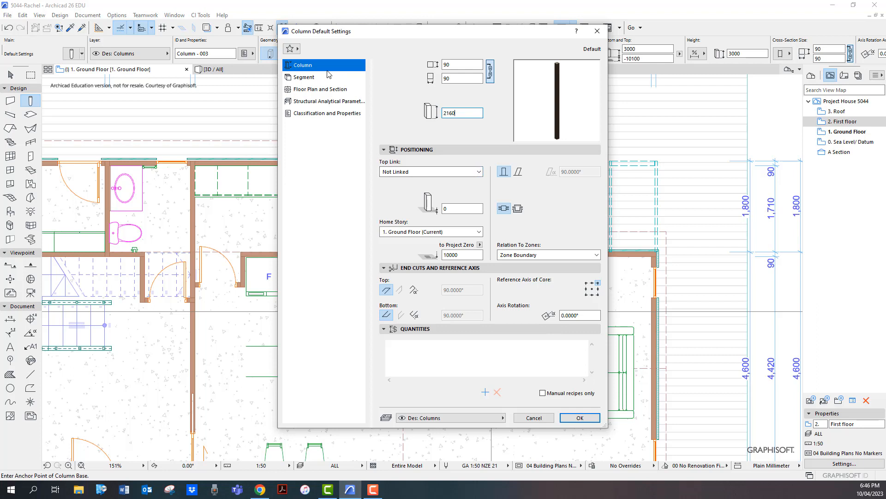
{"action": "left_click", "coordinate": [314, 78]}
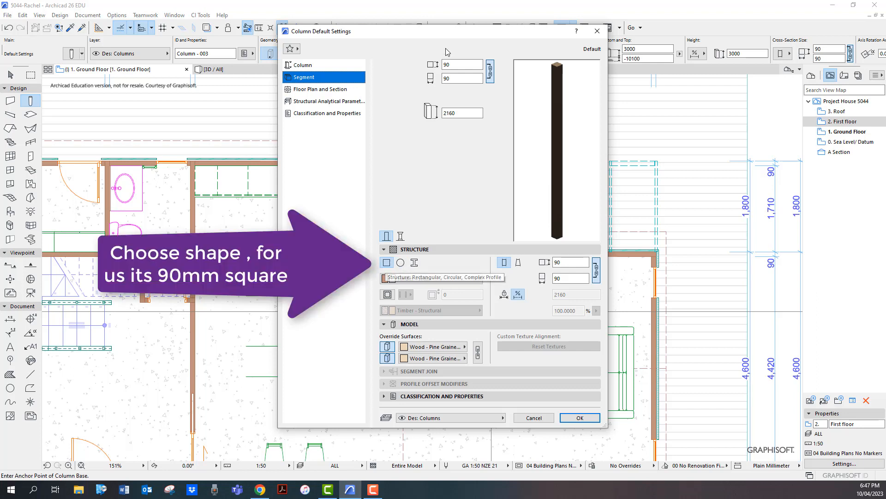
{"action": "left_click", "coordinate": [313, 68]}
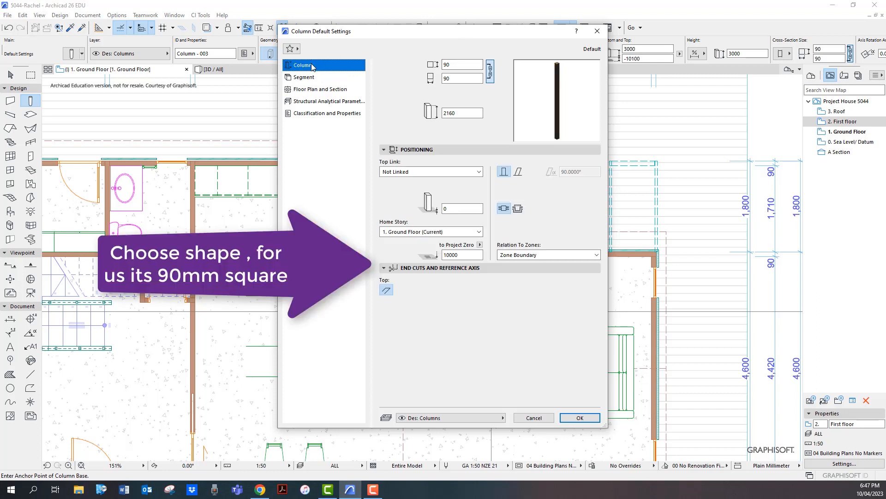
{"action": "left_click", "coordinate": [579, 418]}
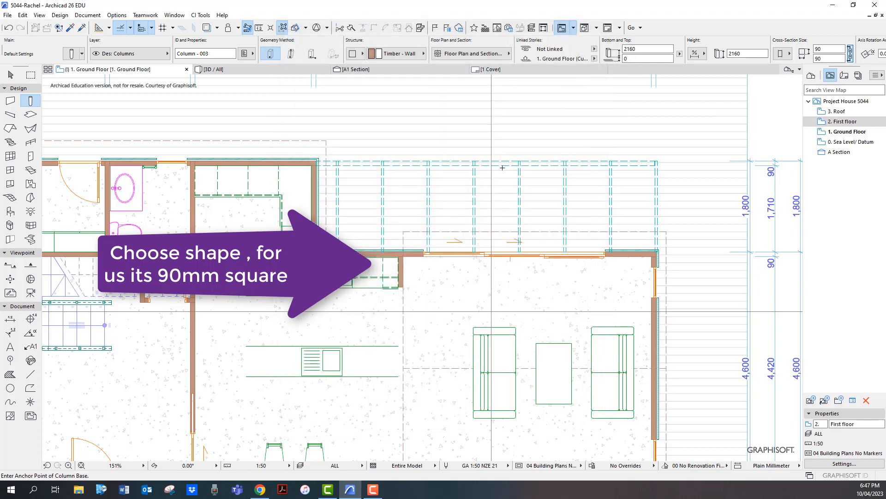
Place a column on the pergola's main beam where it meets the rafter nearest the kitchen wing.
{"action": "scroll", "coordinate": [338, 165], "scroll_direction": "up", "scroll_amount": 2}
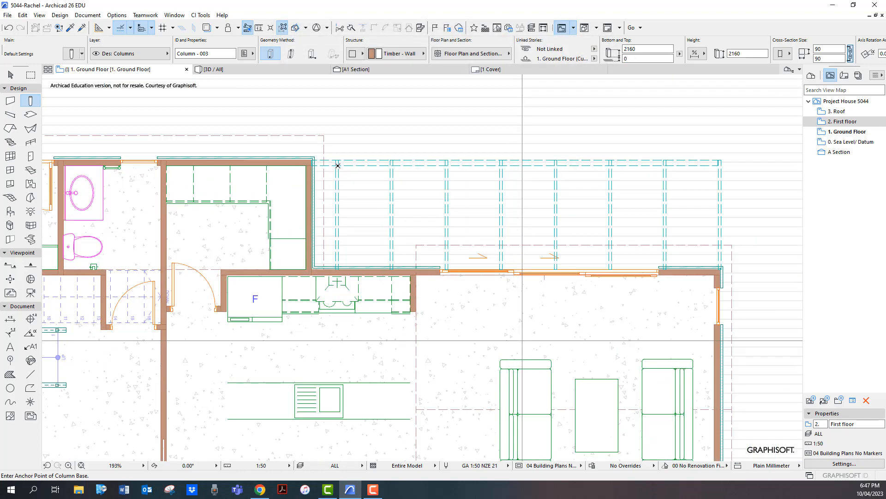
{"action": "left_click", "coordinate": [336, 159]}
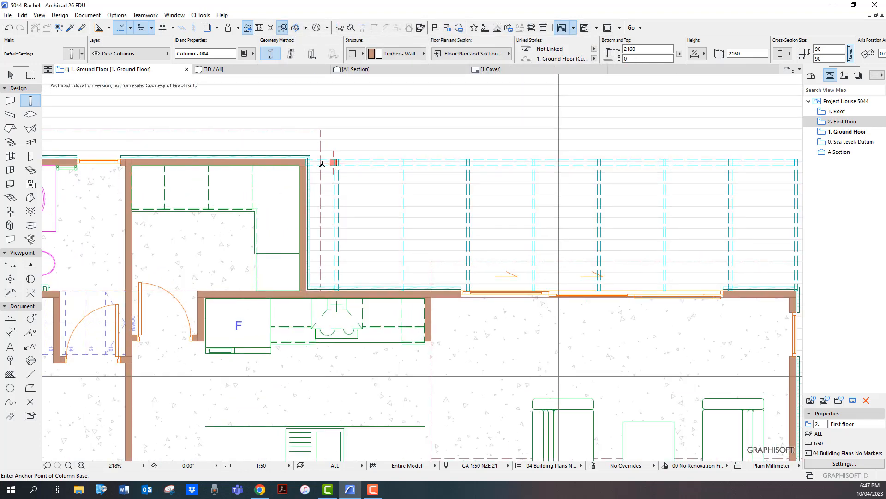
{"action": "scroll", "coordinate": [336, 159], "scroll_direction": "up", "scroll_amount": 7}
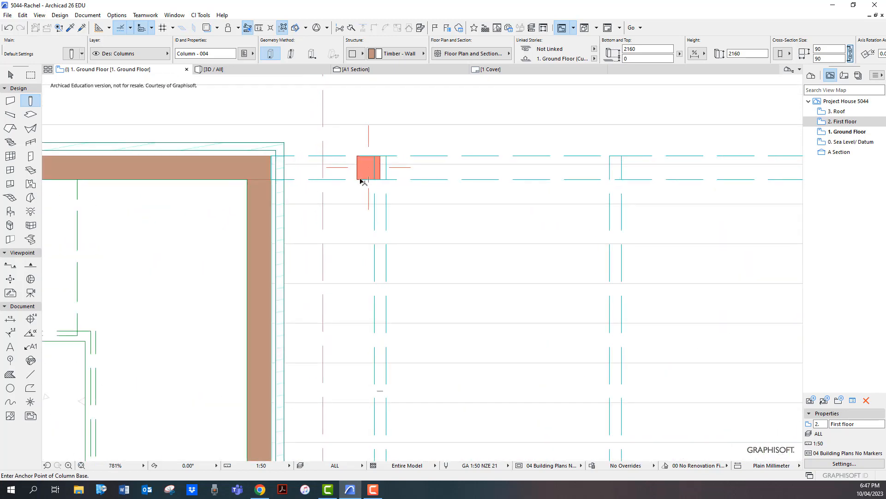
Move the new column 68 mm horizontally so that its outer corner aligns with the edge of the first rafter.
{"action": "left_click", "coordinate": [365, 178], "text": "shift"}
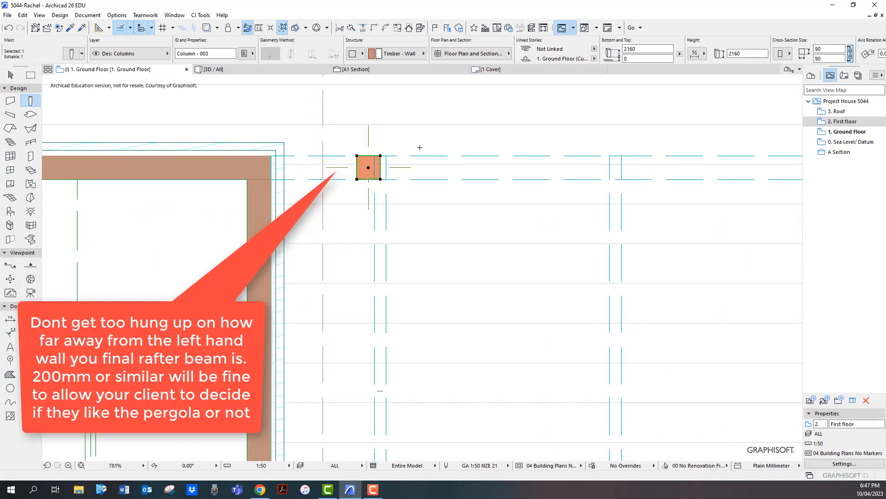
{"action": "key", "text": "ctrl+d"}
{"action": "left_click", "coordinate": [357, 156]}
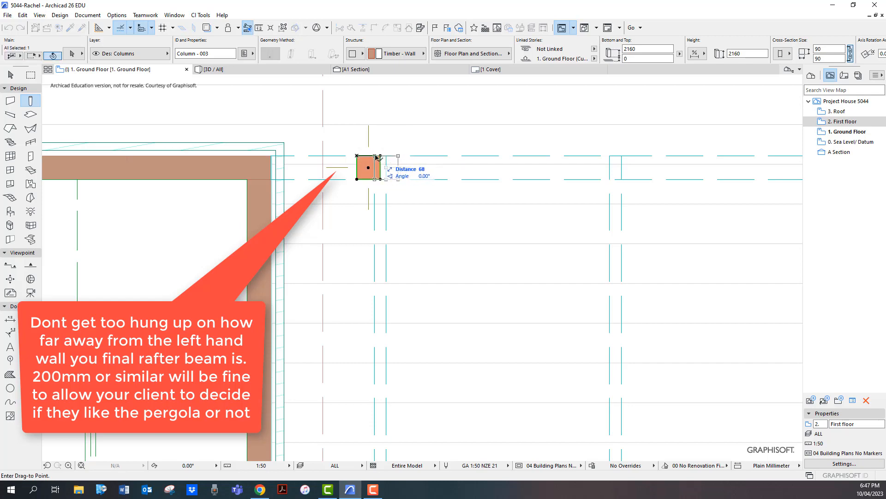
{"action": "left_click", "coordinate": [375, 156]}
{"action": "scroll", "coordinate": [454, 136], "scroll_direction": "down", "scroll_amount": 2}
{"action": "scroll", "coordinate": [454, 137], "scroll_direction": "down", "scroll_amount": 5}
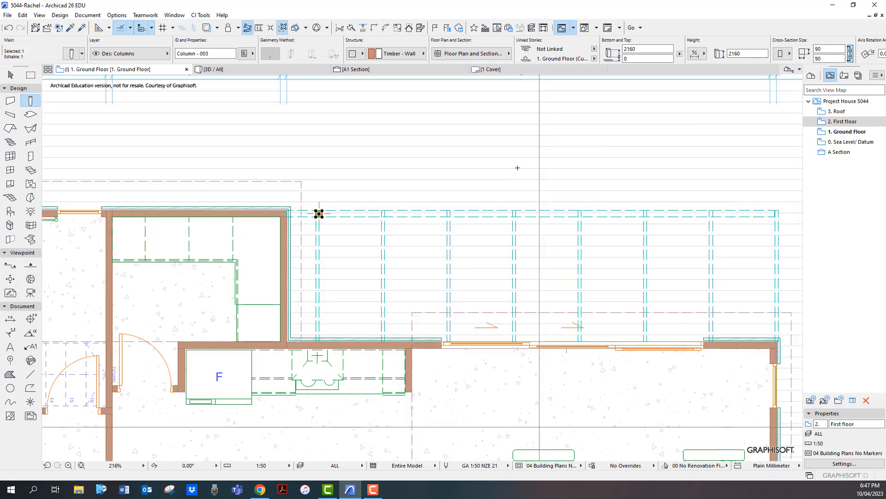
{"action": "scroll", "coordinate": [531, 169], "scroll_direction": "down", "scroll_amount": 3}
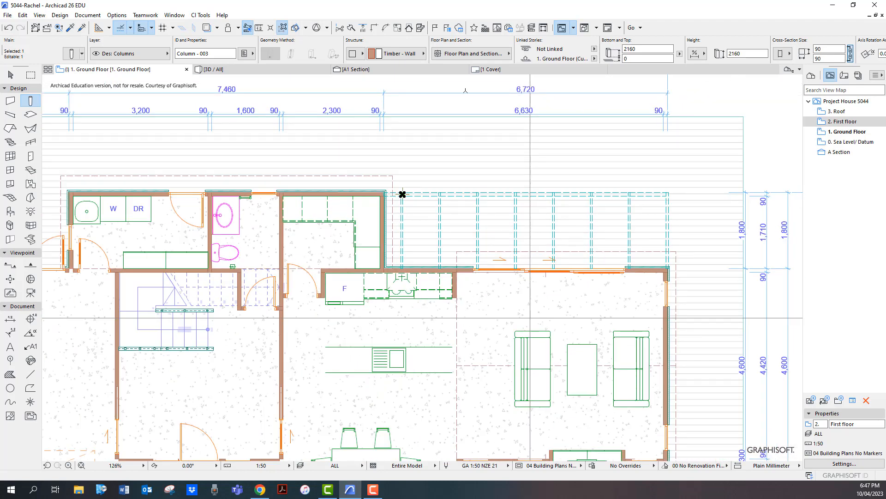
In the A1 Section, set the pergola column's base offset to the ground floor to -150 mm.
{"action": "left_click", "coordinate": [390, 69]}
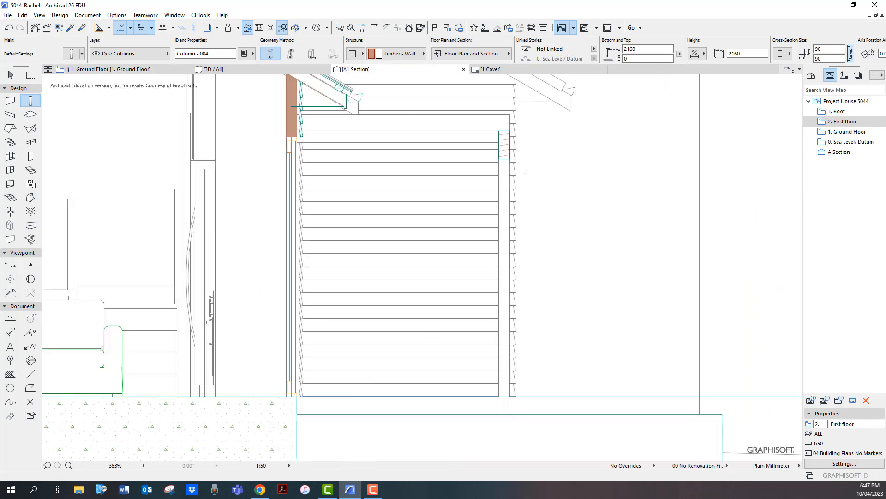
{"action": "left_click", "coordinate": [500, 207], "text": "shift"}
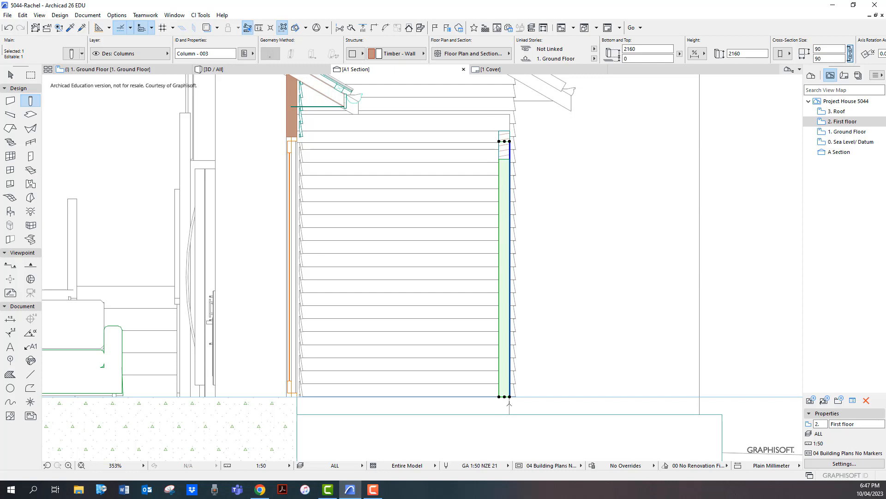
{"action": "scroll", "coordinate": [509, 398], "scroll_direction": "up", "scroll_amount": 3}
{"action": "scroll", "coordinate": [505, 406], "scroll_direction": "down", "scroll_amount": 3}
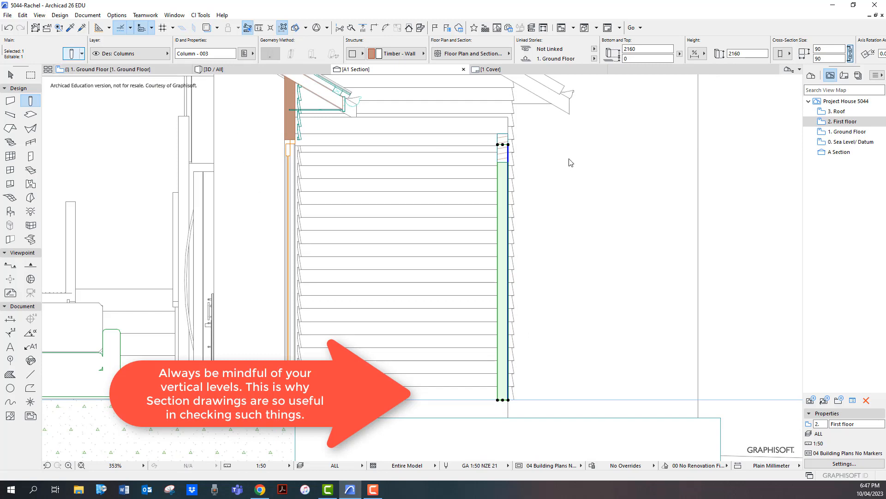
{"action": "key", "text": "ctrl+t"}
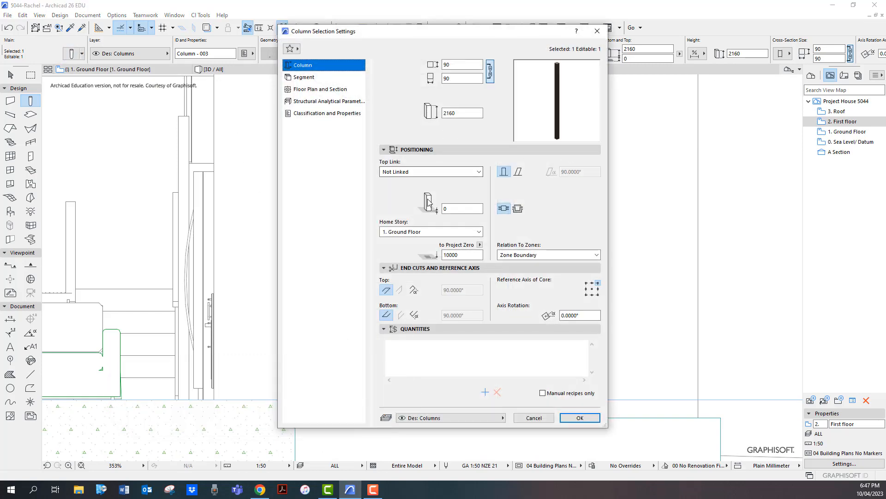
{"action": "double_click", "coordinate": [446, 208]}
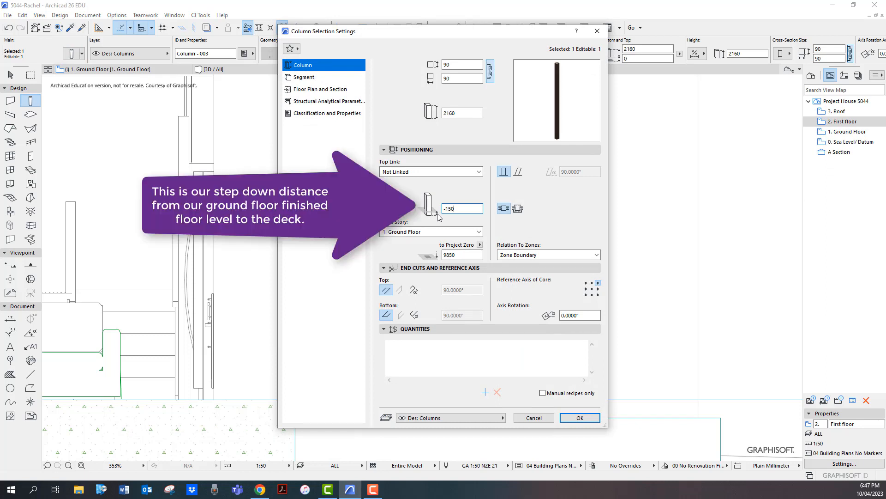
{"action": "key", "text": "Return"}
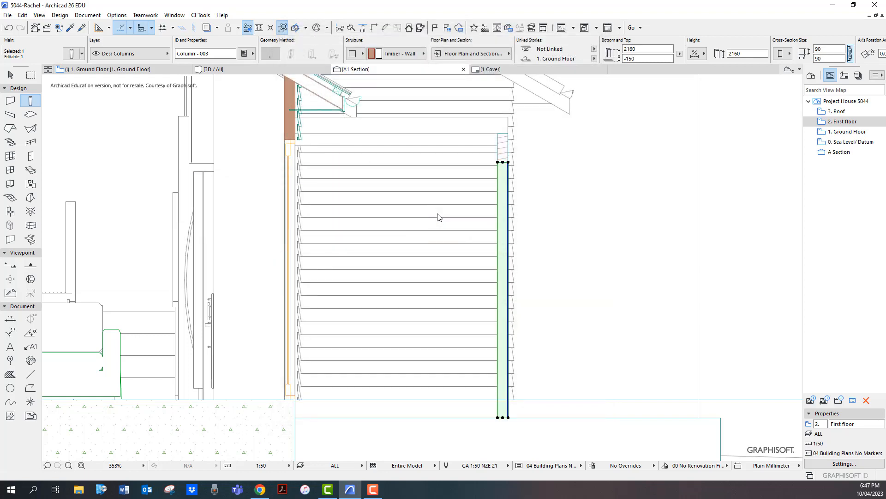
{"action": "key", "text": "Escape"}
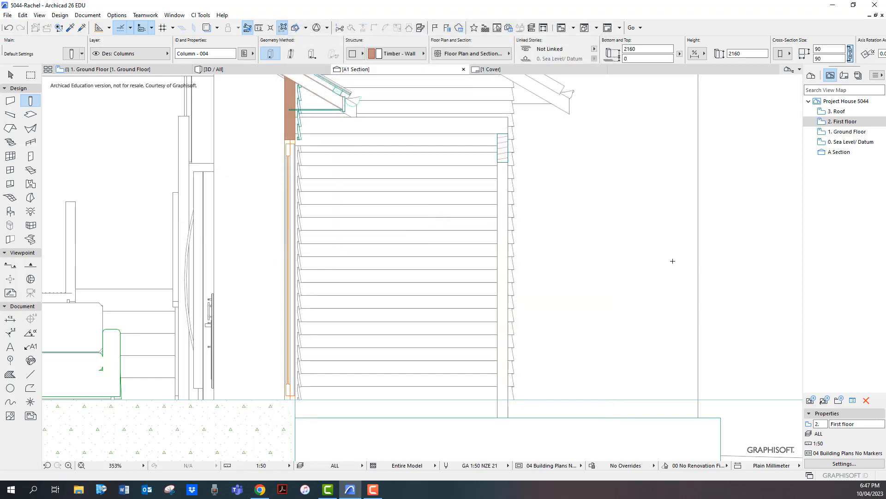
Delete the pergola's main beam and the frontmost rafter in the section.
{"action": "key", "text": "shift"}
{"action": "left_click", "coordinate": [501, 156], "text": "shift"}
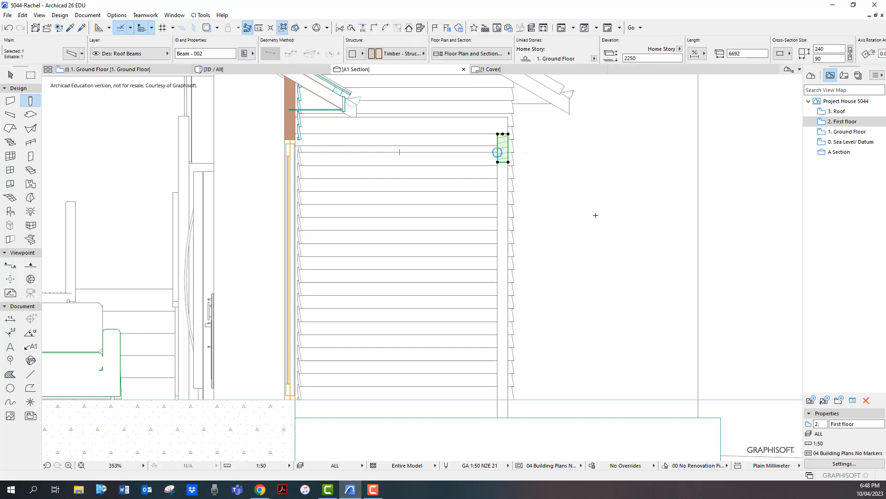
{"action": "key", "text": "Escape"}
{"action": "key", "text": "Delete"}
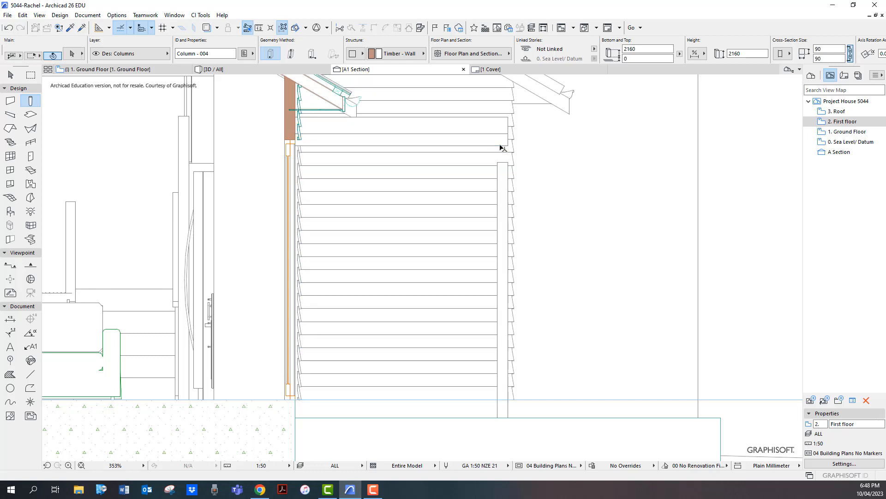
{"action": "left_click", "coordinate": [501, 145], "text": "shift"}
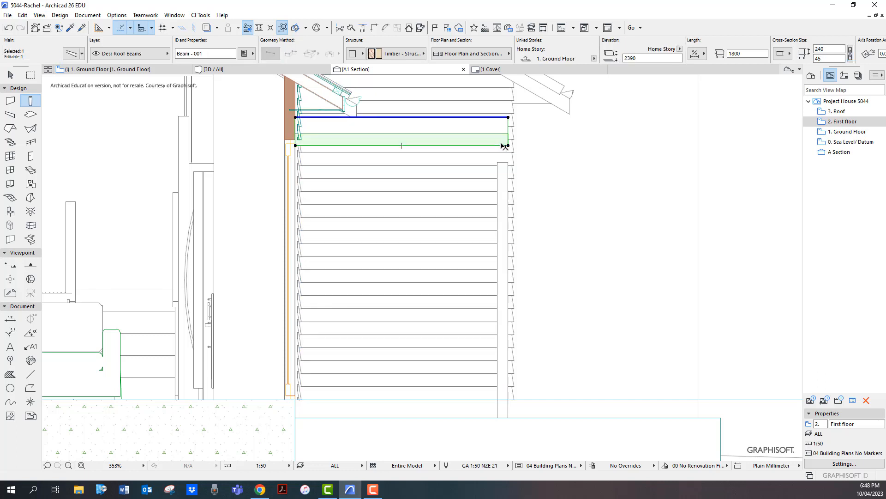
{"action": "key", "text": "Escape"}
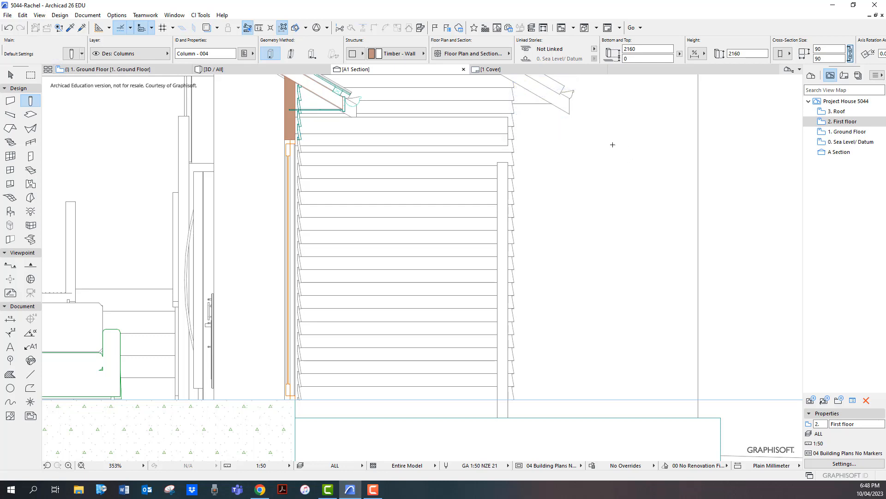
Reopen the 1. Ground Floor plan view and display the ALL layer combination.
{"action": "double_click", "coordinate": [845, 131]}
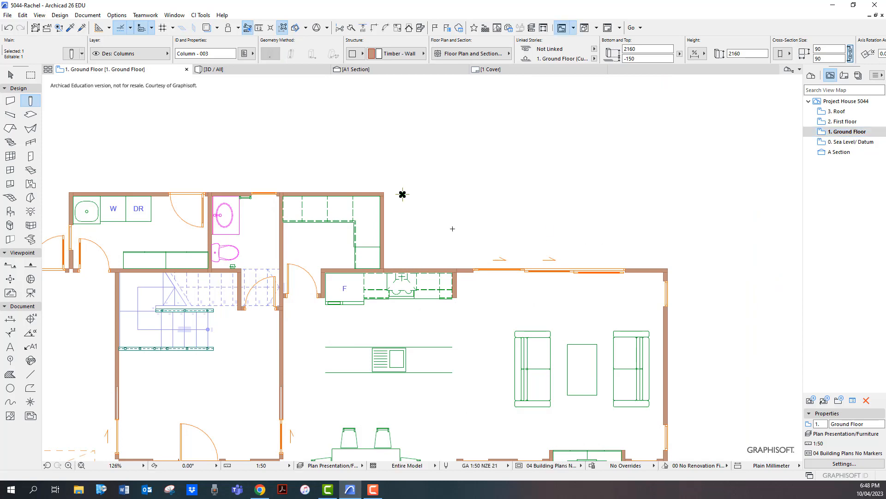
{"action": "key", "text": "Escape"}
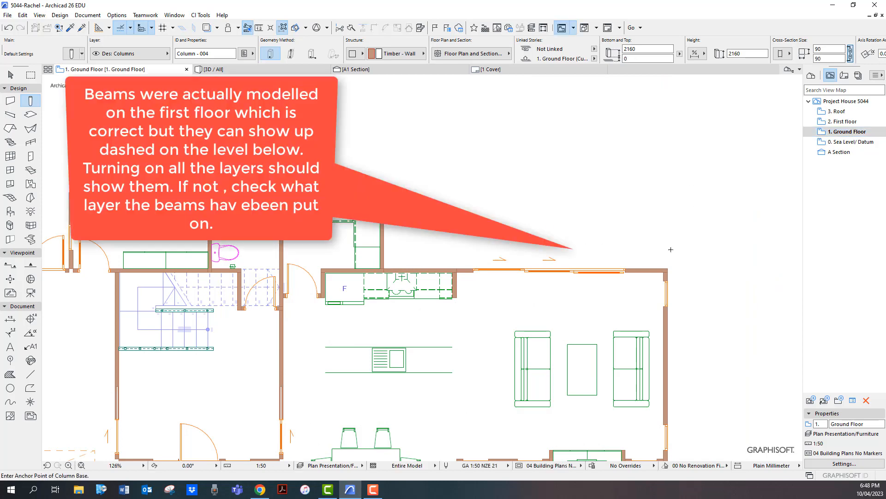
{"action": "left_click", "coordinate": [313, 465]}
{"action": "left_click", "coordinate": [388, 139]}
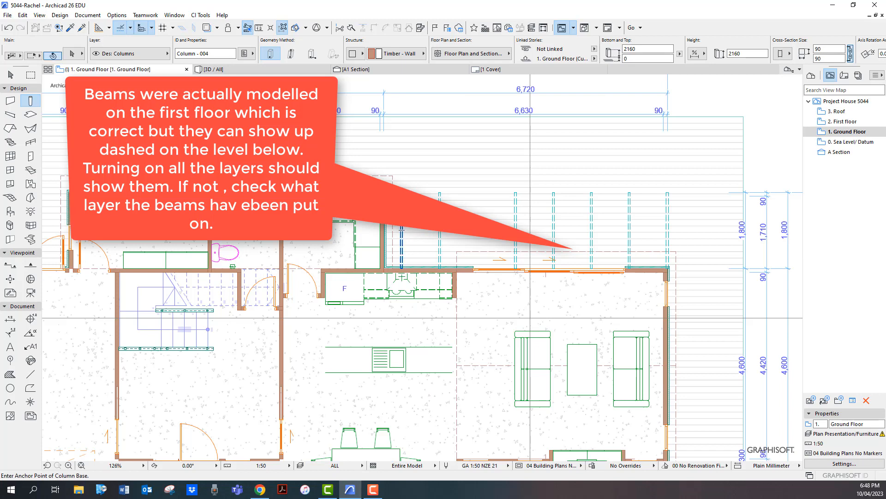
Delete the seven remaining pergola rafters on the ground floor plan.
{"action": "left_click", "coordinate": [439, 200], "text": "shift"}
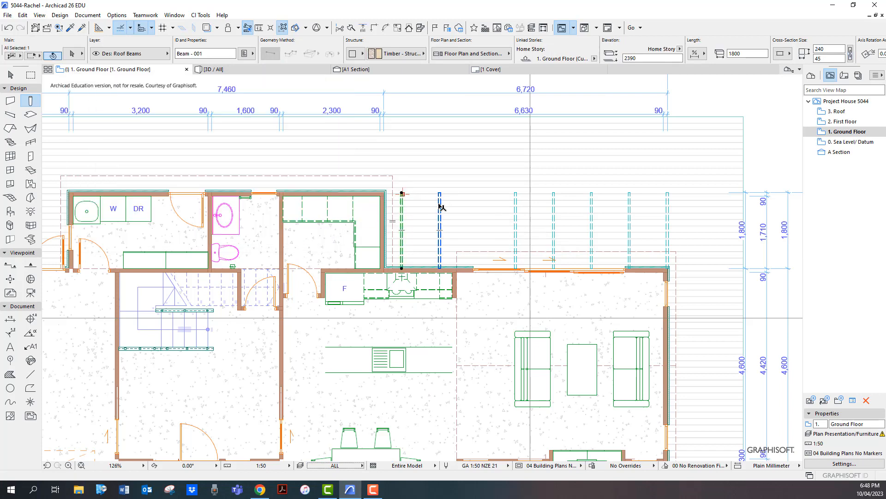
{"action": "left_click", "coordinate": [516, 199], "text": "shift"}
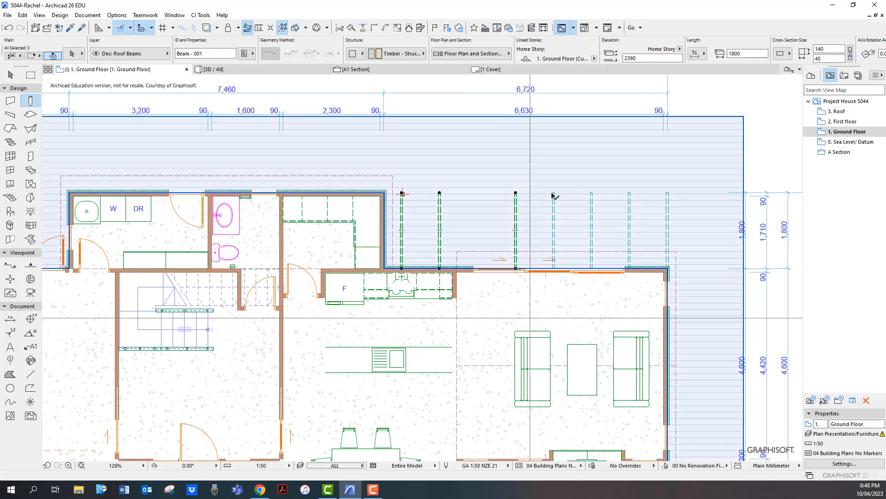
{"action": "left_click", "coordinate": [555, 198], "text": "shift"}
{"action": "left_click", "coordinate": [592, 202], "text": "shift"}
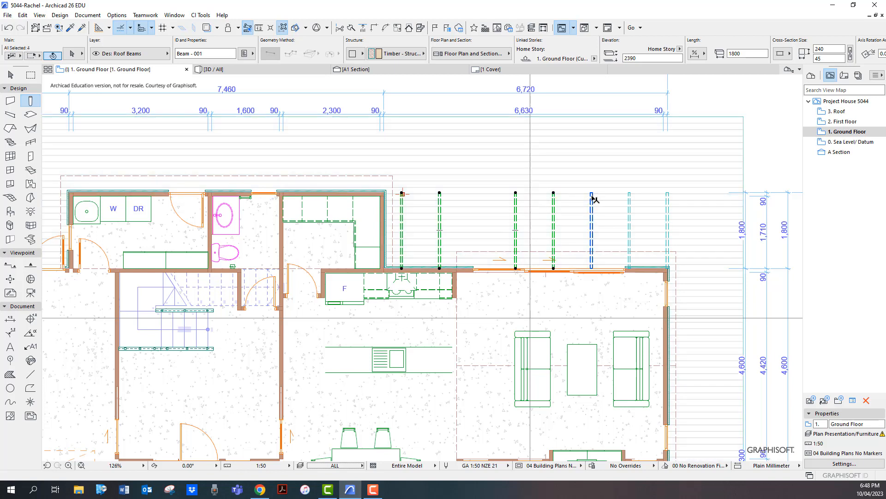
{"action": "left_click", "coordinate": [630, 196], "text": "shift"}
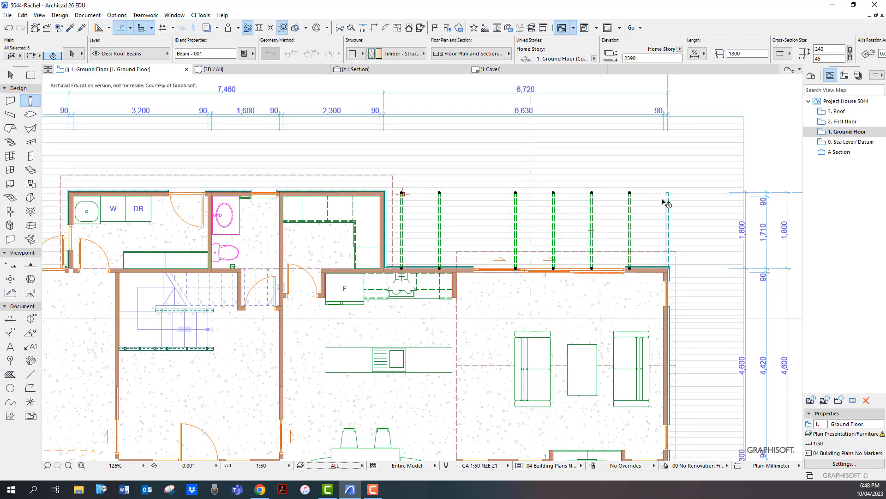
{"action": "left_click", "coordinate": [670, 198], "text": "shift"}
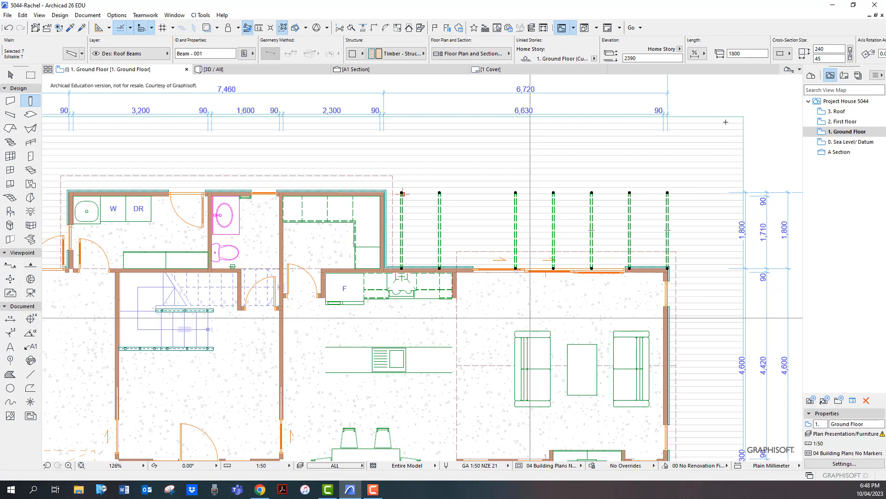
{"action": "key", "text": "Delete"}
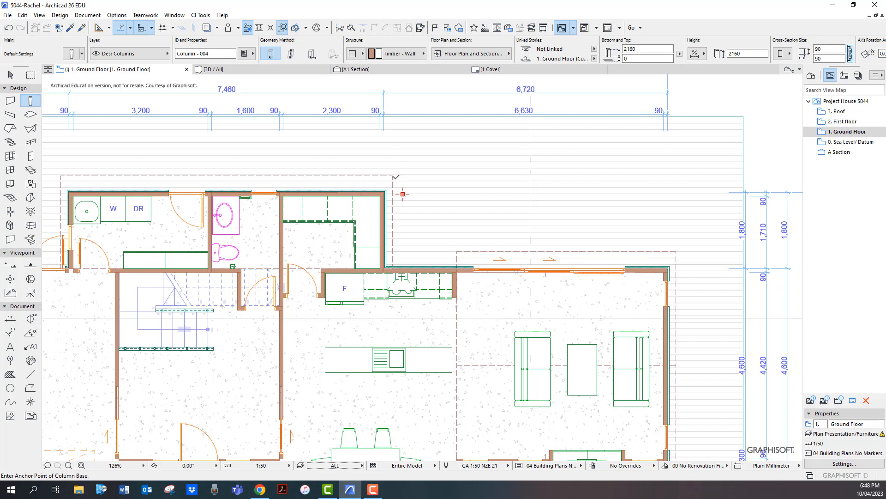
Select the pergola's corner column and set up a Distribute multiplication with 2 copies.
{"action": "key", "text": "shift"}
{"action": "left_click", "coordinate": [402, 194]}
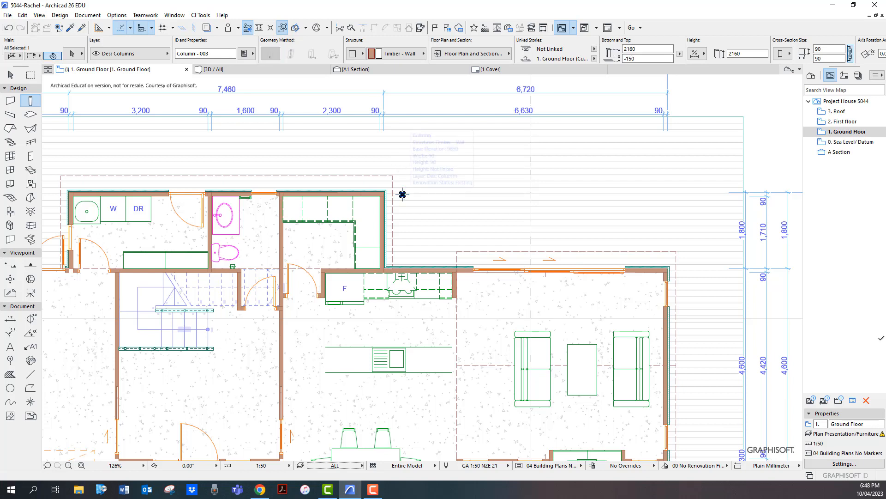
{"action": "left_click", "coordinate": [23, 15]}
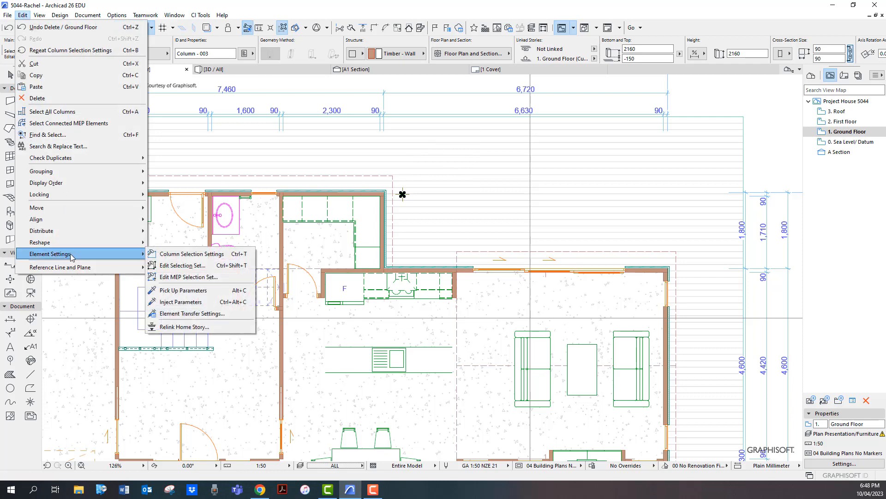
{"action": "mouse_move", "coordinate": [107, 210]}
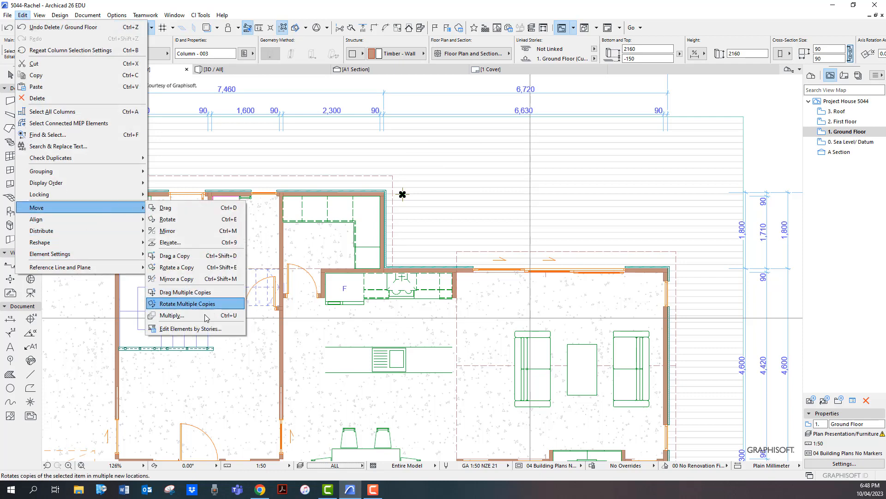
{"action": "left_click", "coordinate": [172, 316]}
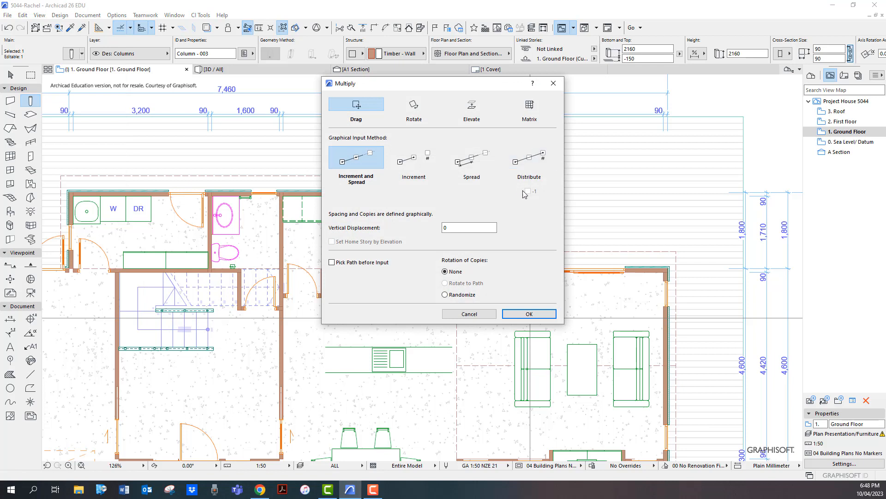
{"action": "left_click", "coordinate": [533, 159]}
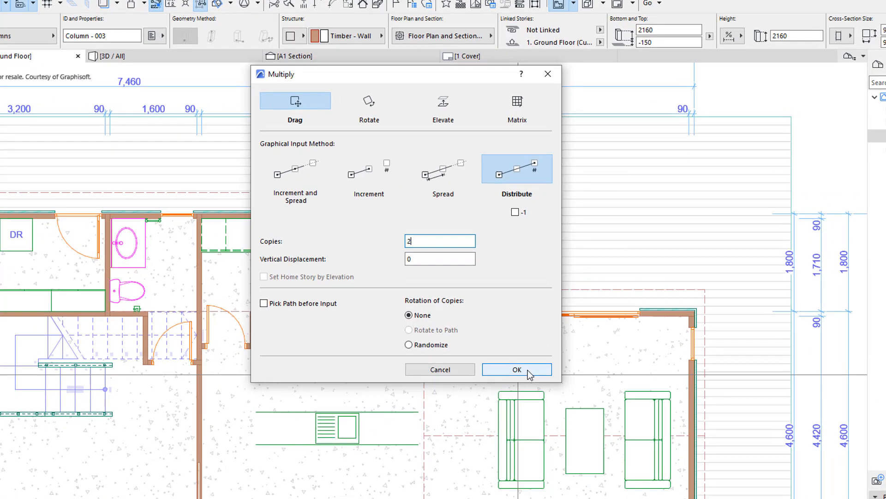
{"action": "left_click", "coordinate": [529, 314]}
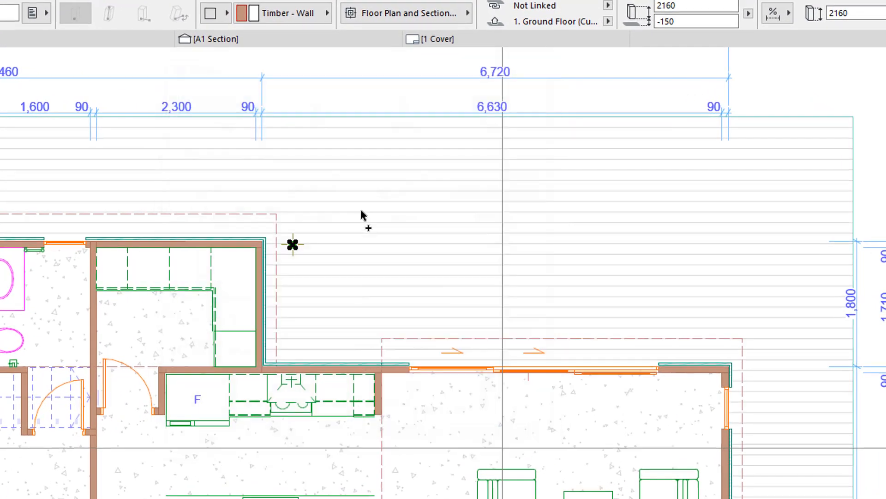
Distribute the column copies horizontally from the original so that the last one aligns with the living area's outer wall corner.
{"action": "scroll", "coordinate": [309, 234], "scroll_direction": "up", "scroll_amount": 3}
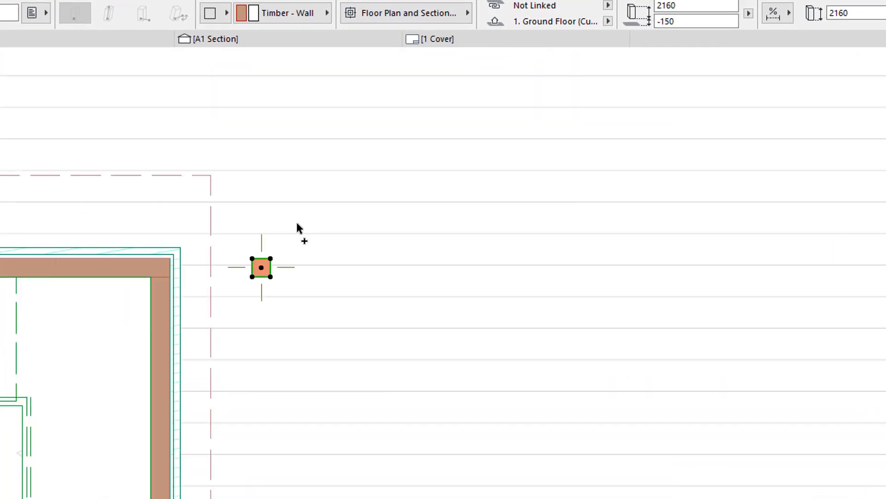
{"action": "left_click", "coordinate": [263, 265]}
{"action": "scroll", "coordinate": [683, 261], "scroll_direction": "down", "scroll_amount": 2}
{"action": "middle_click_drag", "start_coordinate": [739, 272], "coordinate": [269, 216]}
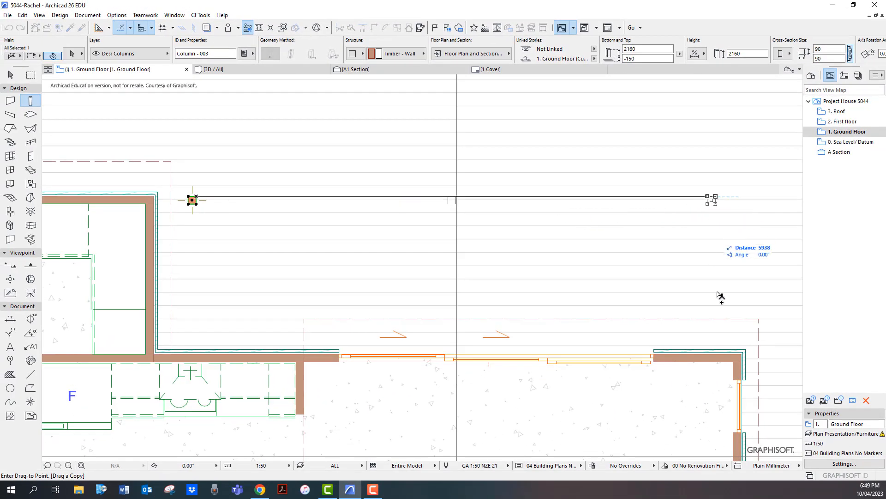
{"action": "left_click", "coordinate": [742, 358]}
{"action": "key", "text": "Escape"}
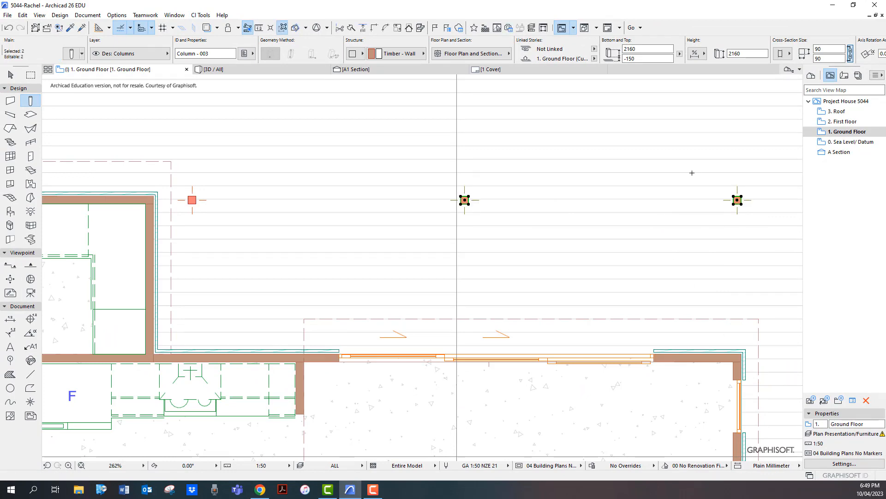
{"action": "scroll", "coordinate": [692, 173], "scroll_direction": "down", "scroll_amount": 2}
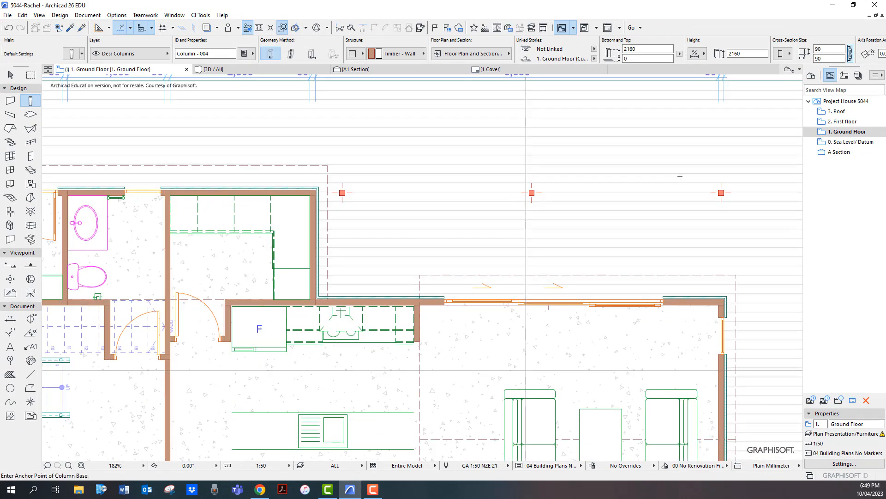
Open the 2. First floor plan view and show the ground floor as its trace reference.
{"action": "double_click", "coordinate": [839, 123]}
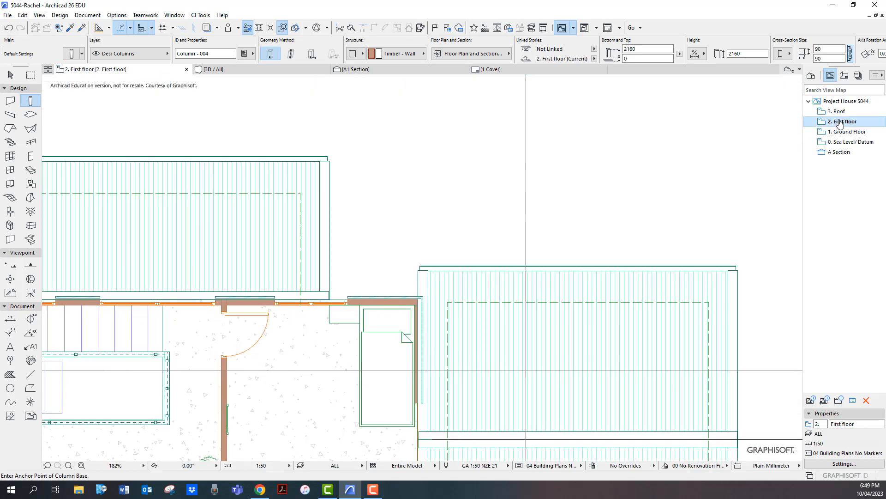
{"action": "scroll", "coordinate": [480, 169], "scroll_direction": "down", "scroll_amount": 2}
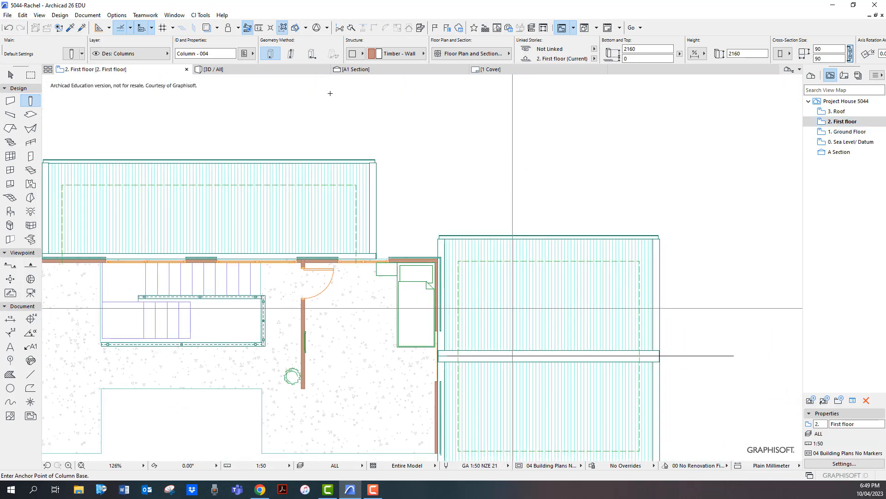
{"action": "right_click", "coordinate": [844, 133]}
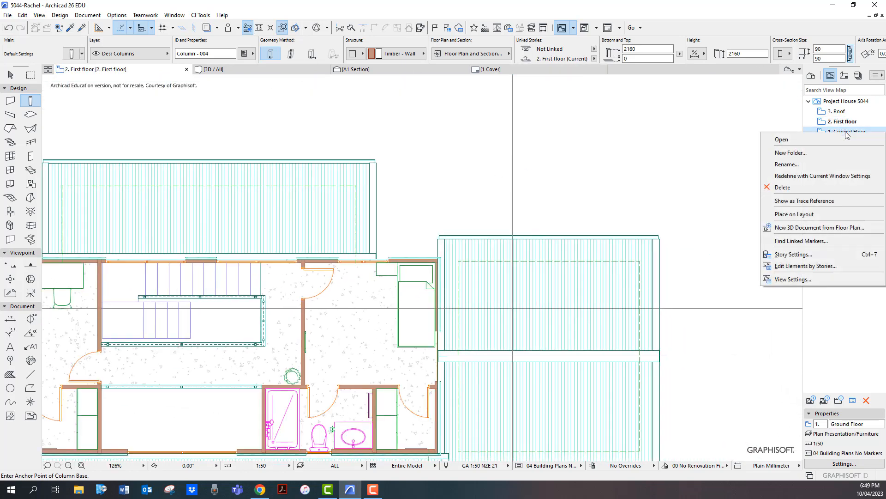
{"action": "left_click", "coordinate": [815, 201]}
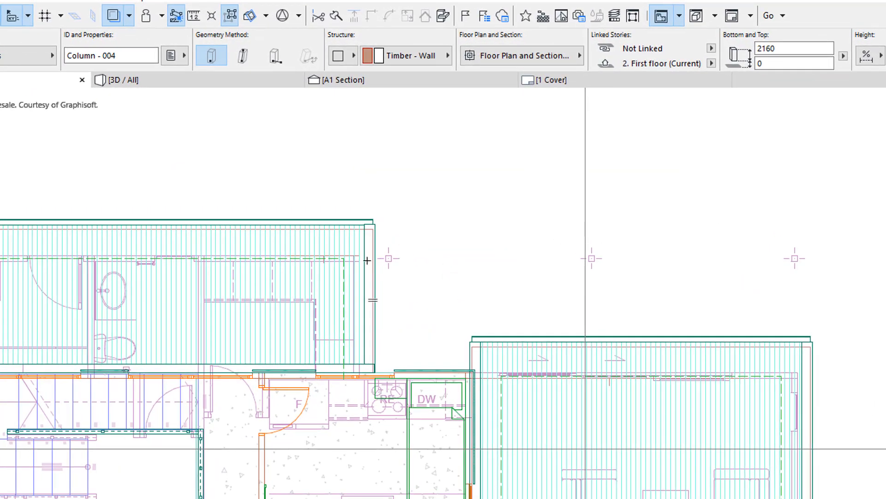
{"action": "scroll", "coordinate": [367, 260], "scroll_direction": "up", "scroll_amount": 3}
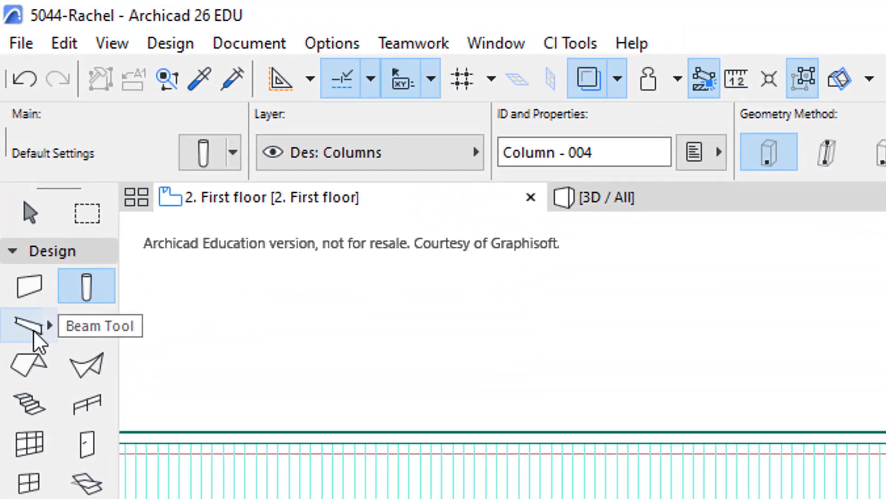
Activate the Beam tool and set its default beam height to 140 mm.
{"action": "left_click", "coordinate": [11, 115]}
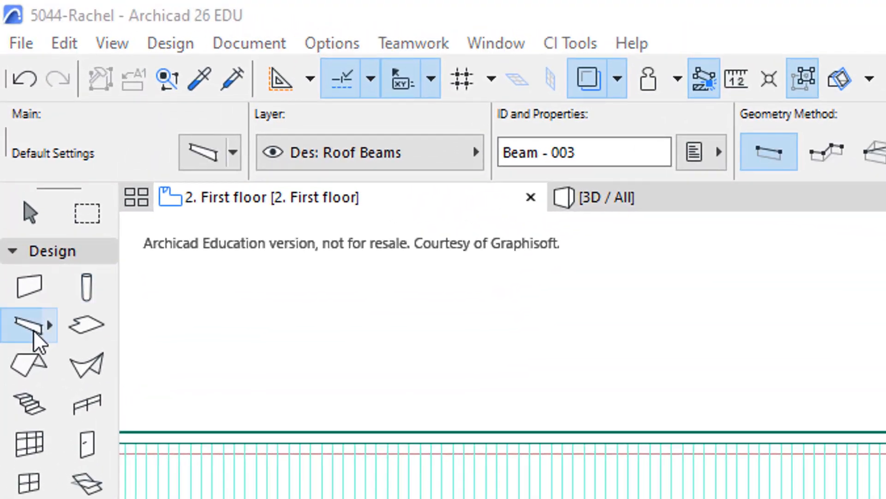
{"action": "double_click", "coordinate": [33, 329]}
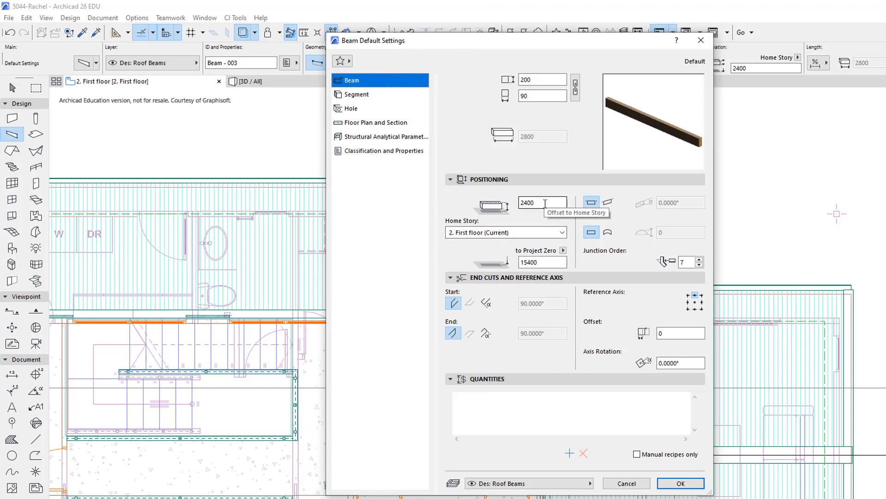
{"action": "left_click_drag", "start_coordinate": [546, 203], "coordinate": [519, 205]}
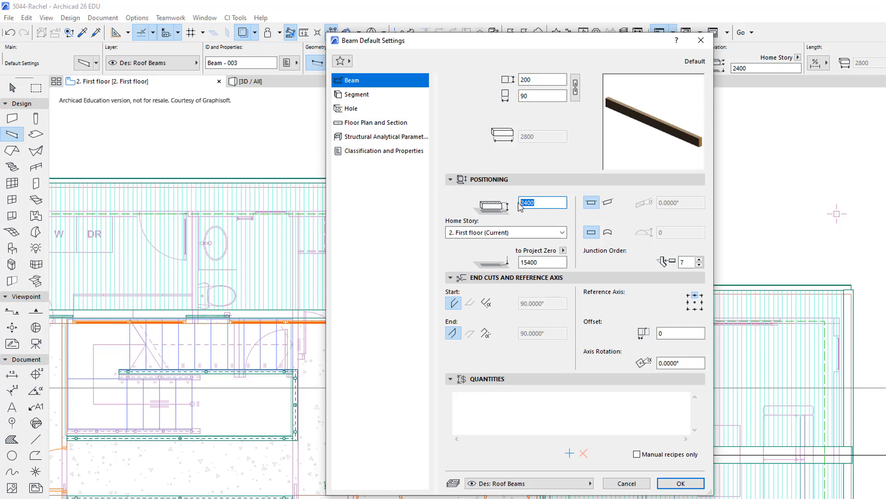
{"action": "left_click", "coordinate": [681, 484]}
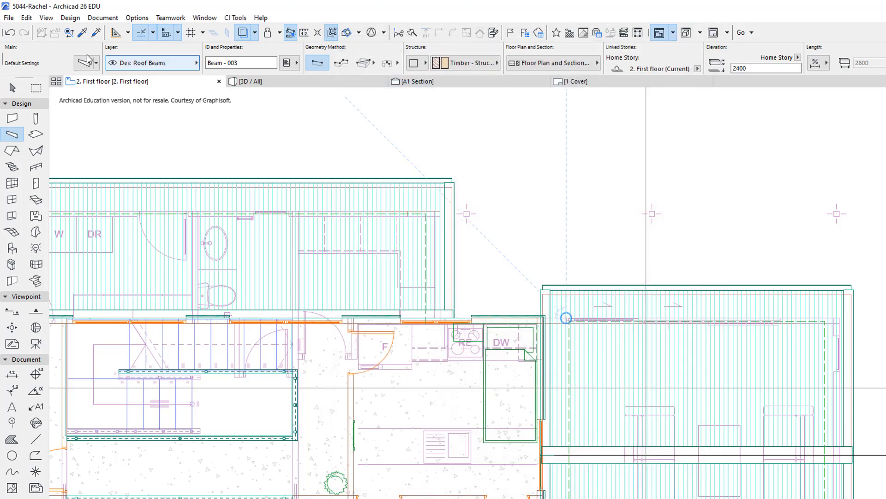
{"action": "left_click", "coordinate": [76, 62]}
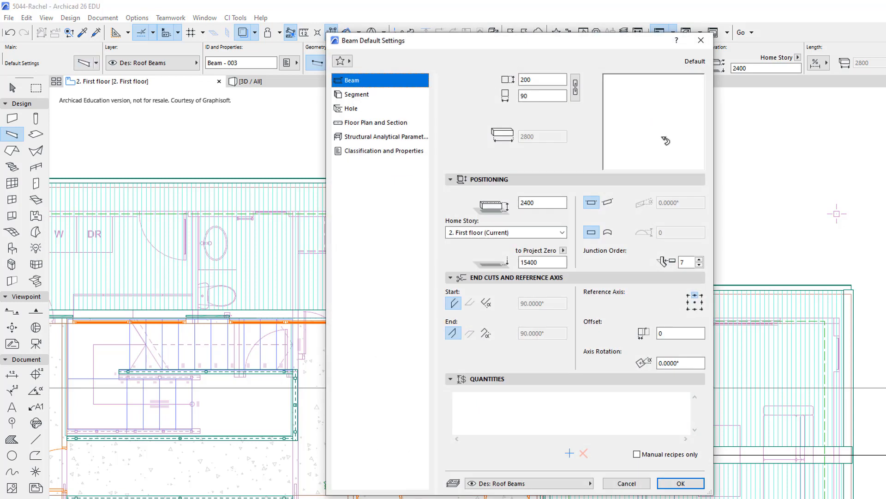
{"action": "left_click", "coordinate": [531, 96]}
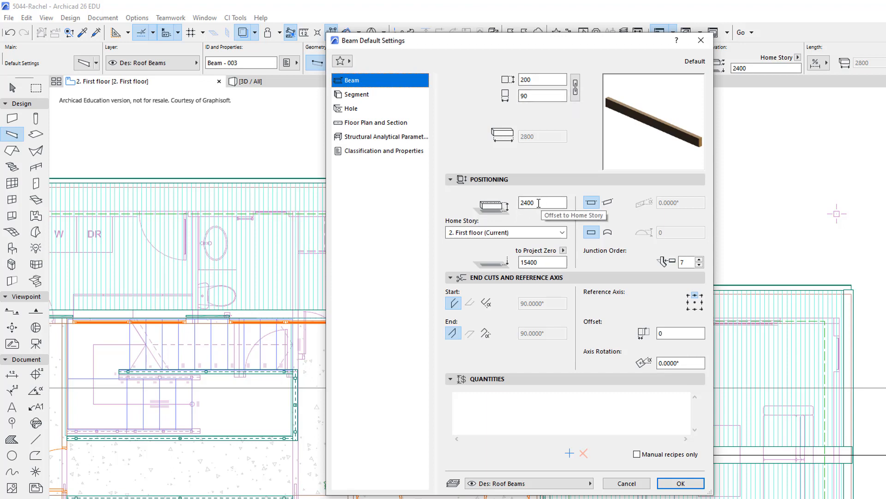
{"action": "left_click", "coordinate": [538, 80]}
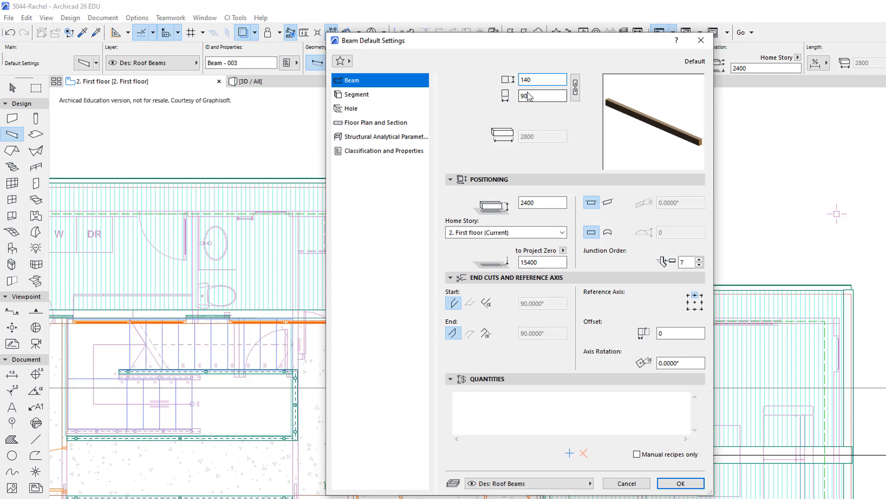
{"action": "left_click", "coordinate": [675, 482]}
Draw a horizontal beam about 6323 mm long across the three traced pergola columns, from the first column's outer face to the last's.
{"action": "scroll", "coordinate": [464, 216], "scroll_direction": "up", "scroll_amount": 4}
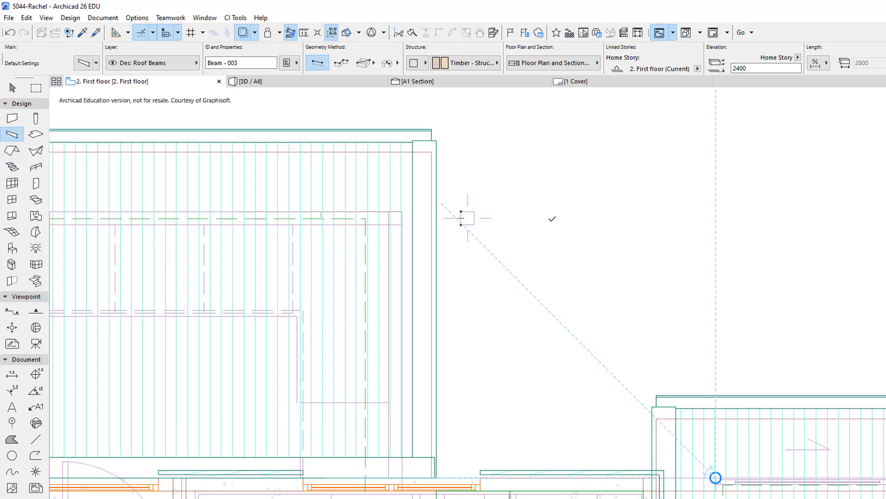
{"action": "left_click", "coordinate": [461, 217]}
{"action": "scroll", "coordinate": [725, 200], "scroll_direction": "down", "scroll_amount": 3}
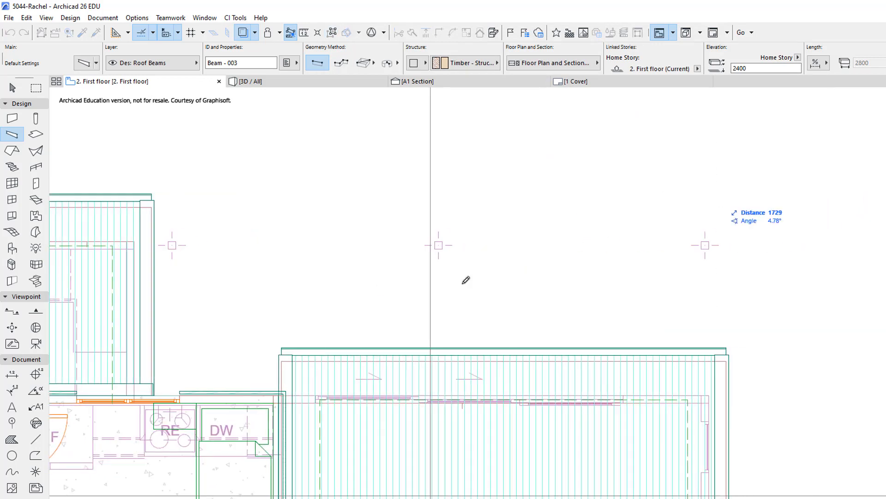
{"action": "scroll", "coordinate": [707, 243], "scroll_direction": "up", "scroll_amount": 3}
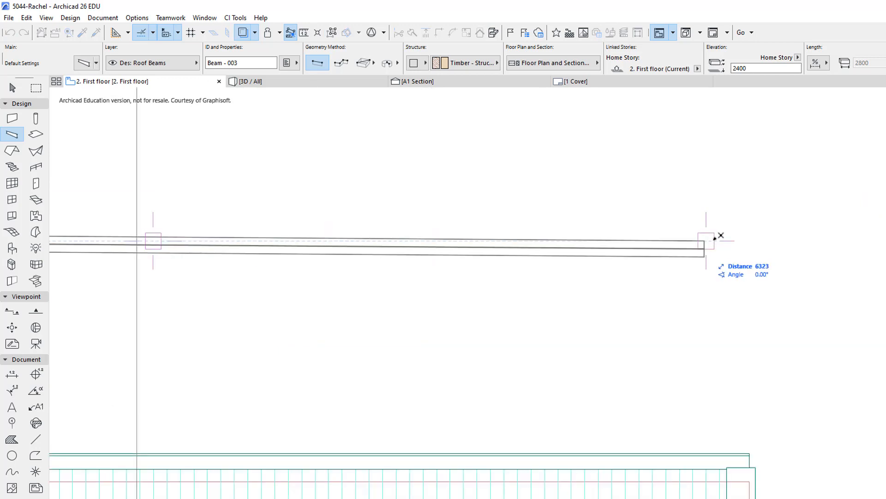
{"action": "left_click", "coordinate": [715, 238]}
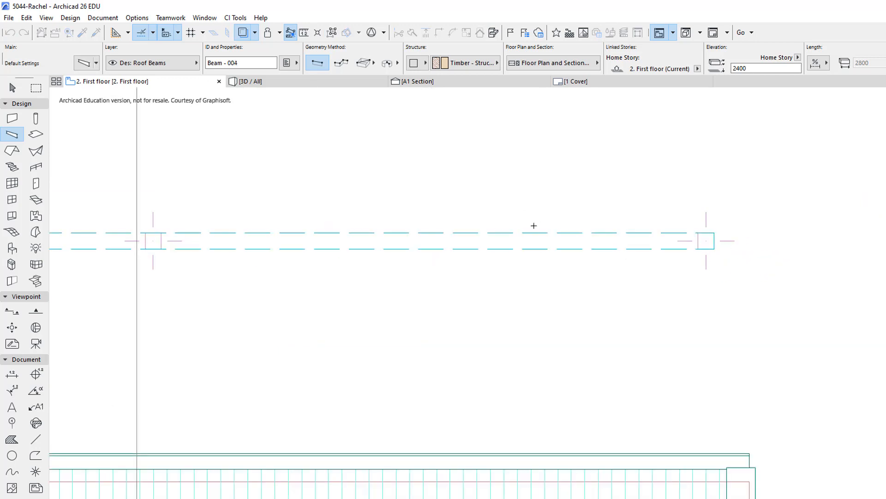
{"action": "scroll", "coordinate": [536, 228], "scroll_direction": "down", "scroll_amount": 3}
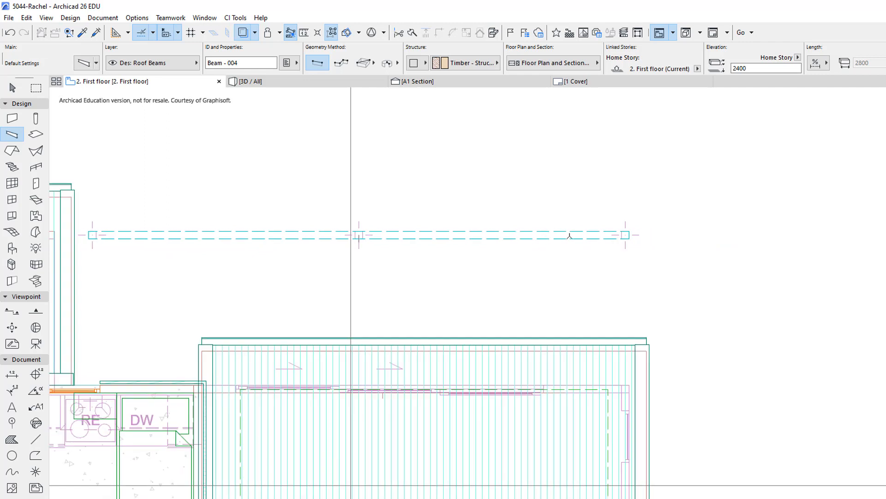
Set the new pergola beam's elevation to 0 relative to its 2. First floor home story.
{"action": "left_click", "coordinate": [503, 239], "text": "shift"}
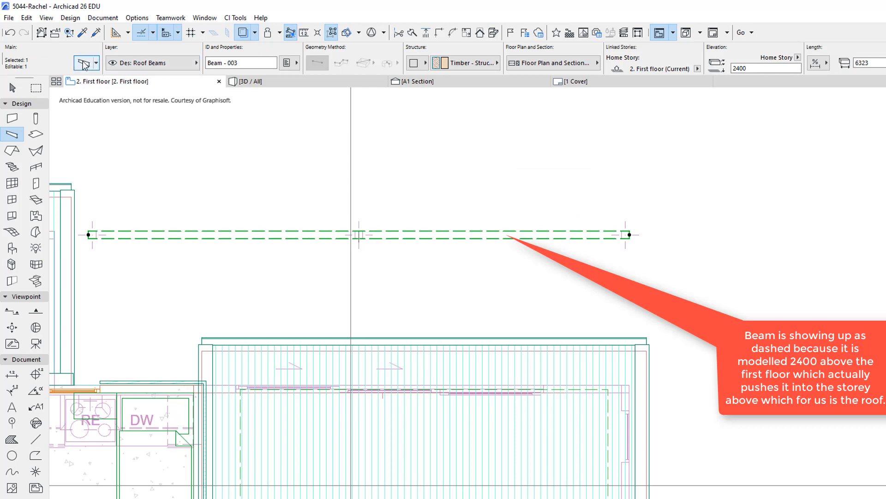
{"action": "left_click", "coordinate": [84, 63]}
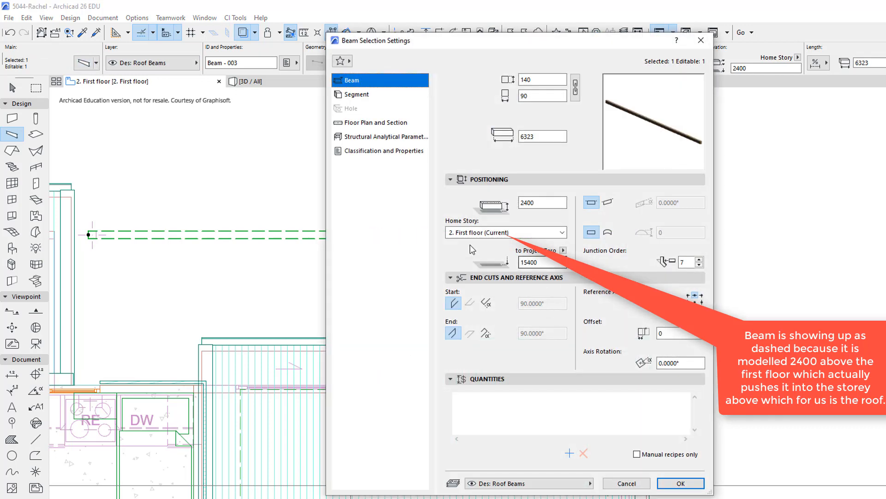
{"action": "double_click", "coordinate": [540, 202]}
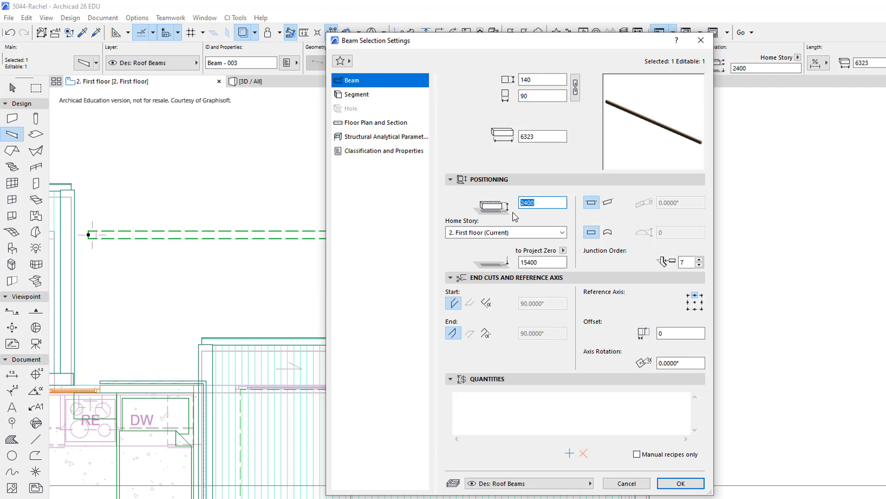
{"action": "type", "text": "0"}
{"action": "left_click", "coordinate": [697, 485]}
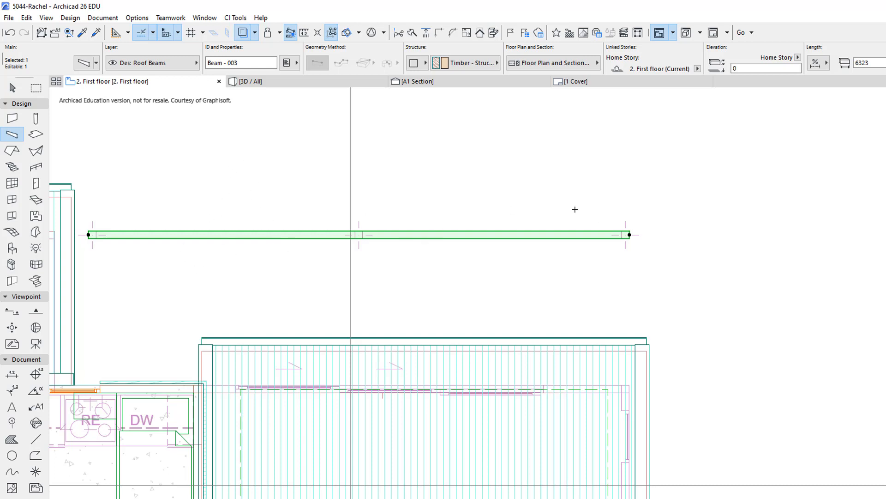
{"action": "key", "text": "Escape"}
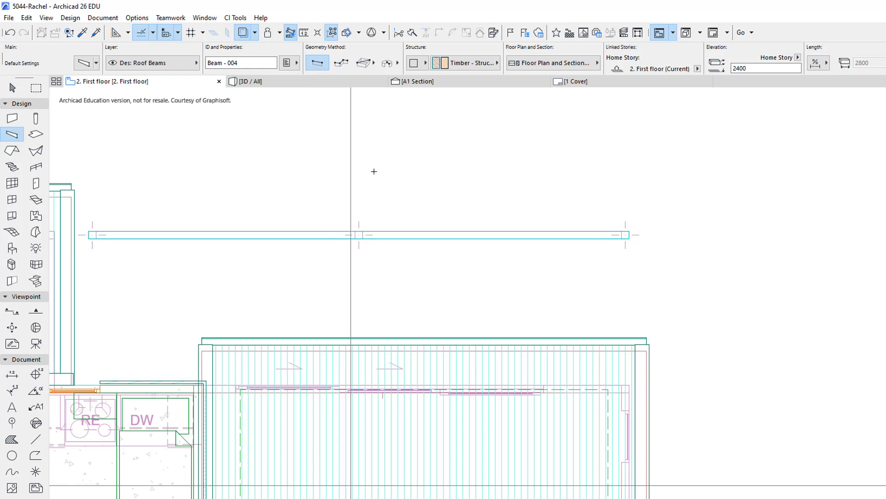
Open the A1 section from its marker on the floor plan, using the current view settings.
{"action": "scroll", "coordinate": [374, 171], "scroll_direction": "down", "scroll_amount": 3}
{"action": "scroll", "coordinate": [433, 409], "scroll_direction": "up", "scroll_amount": 4}
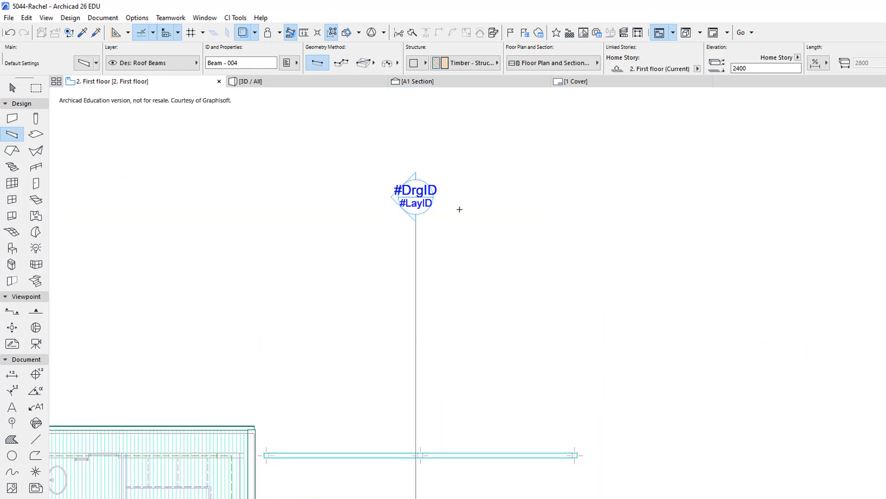
{"action": "mouse_move", "coordinate": [447, 81]}
{"action": "right_click", "coordinate": [416, 196]}
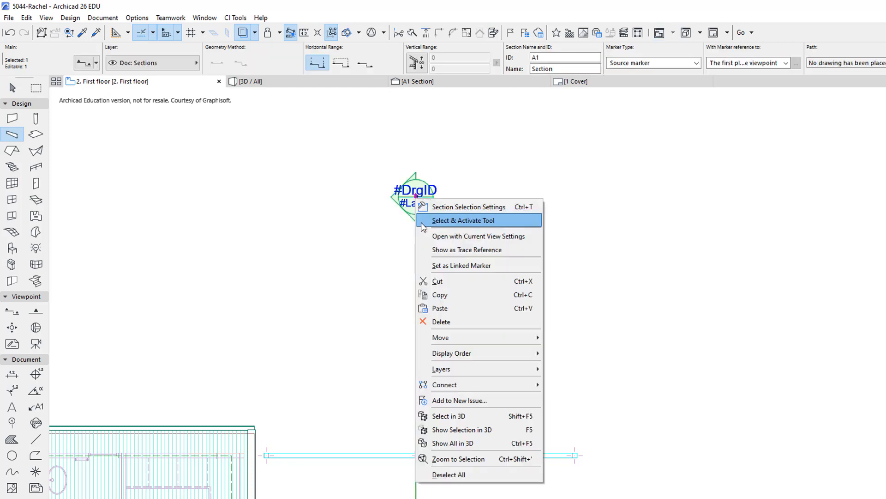
{"action": "left_click", "coordinate": [461, 236]}
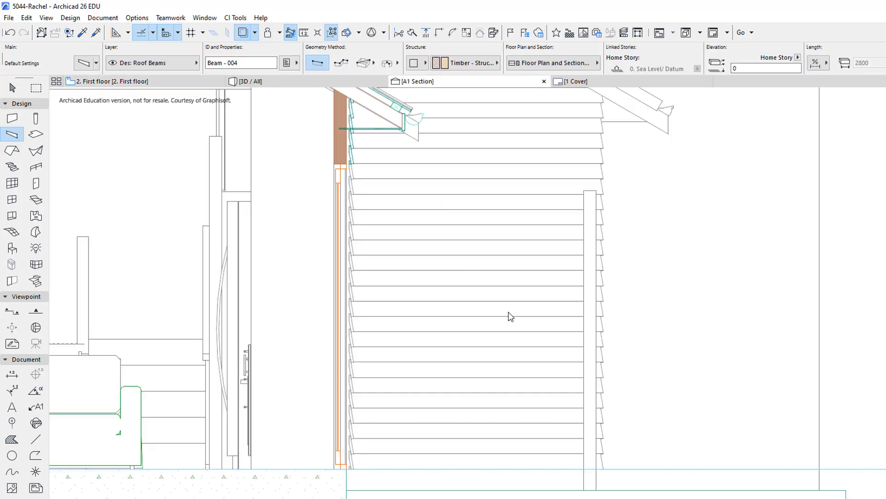
Move the pergola beam straight down in the section so that its underside rests on the column top.
{"action": "scroll", "coordinate": [641, 200], "scroll_direction": "down", "scroll_amount": 6}
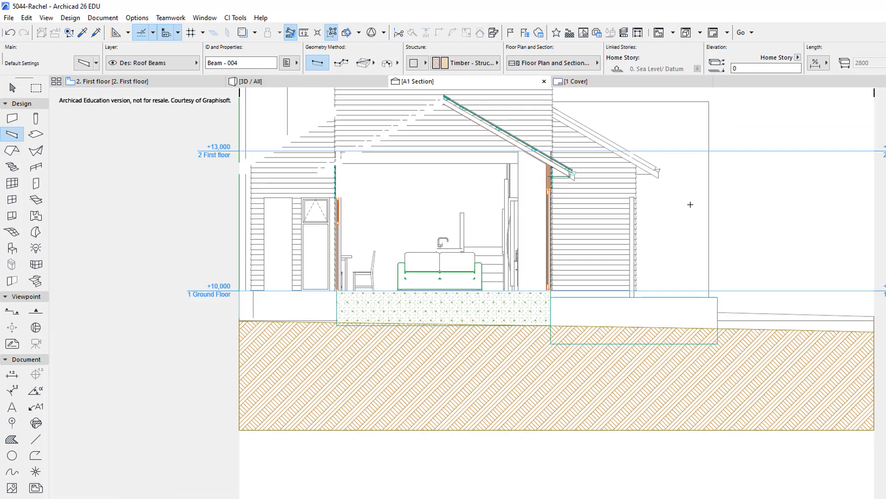
{"action": "middle_click_drag", "start_coordinate": [688, 202], "coordinate": [536, 377]}
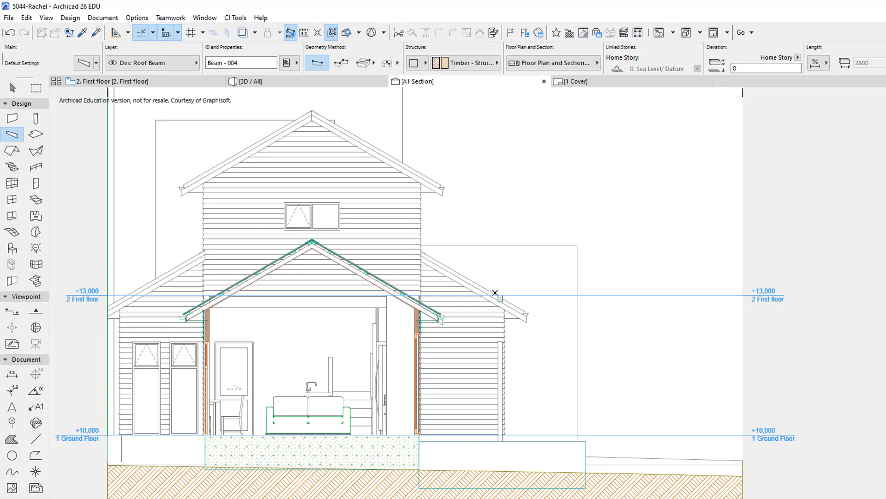
{"action": "scroll", "coordinate": [494, 293], "scroll_direction": "up", "scroll_amount": 3}
{"action": "scroll", "coordinate": [505, 305], "scroll_direction": "up", "scroll_amount": 4}
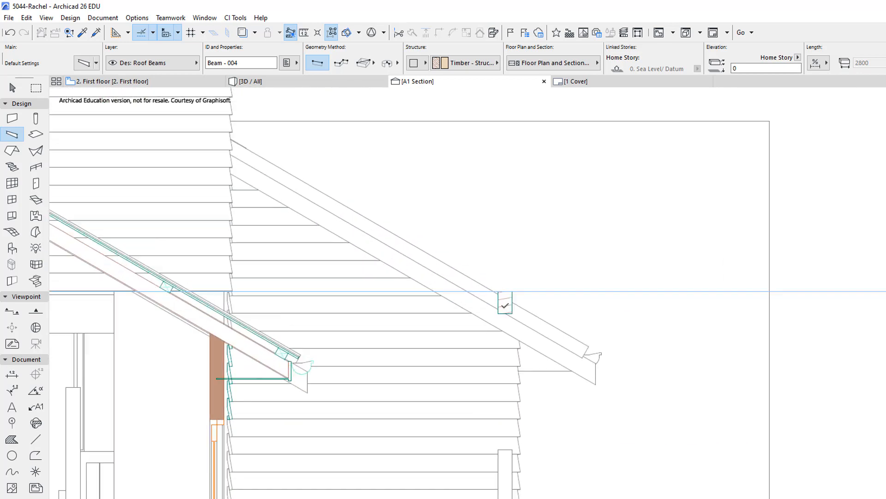
{"action": "left_click", "coordinate": [503, 312]}
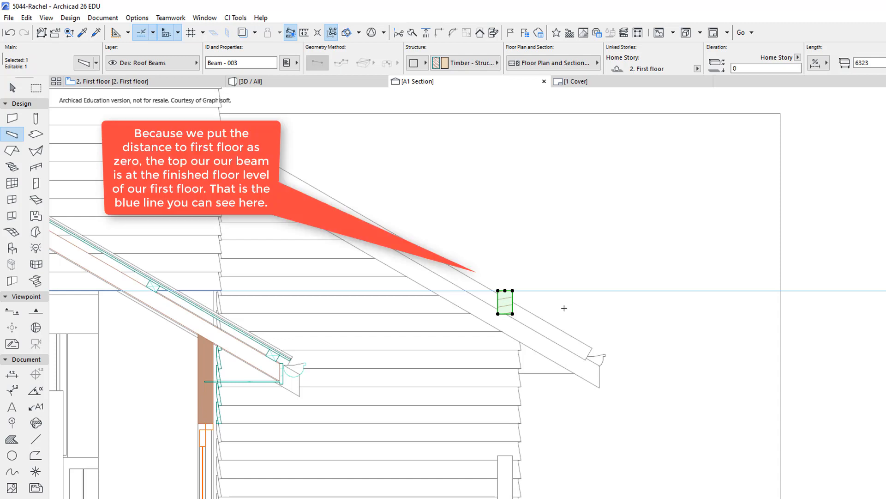
{"action": "left_click", "coordinate": [540, 330]}
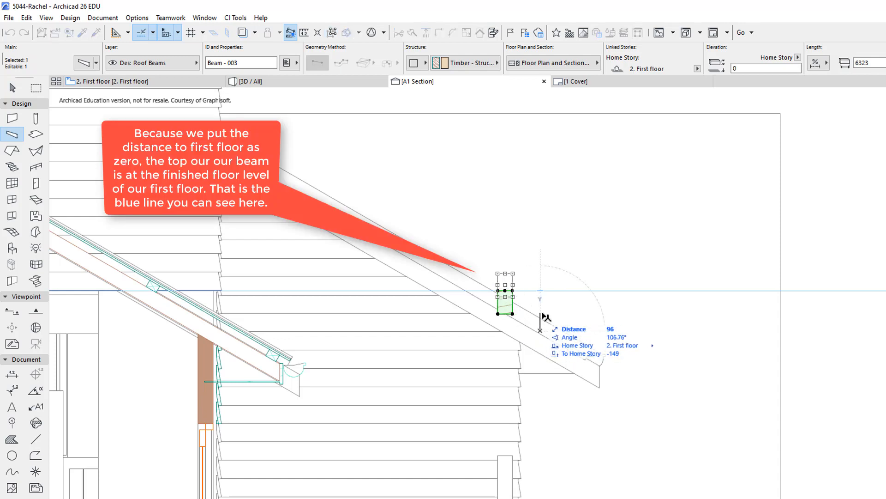
{"action": "key", "text": "Escape"}
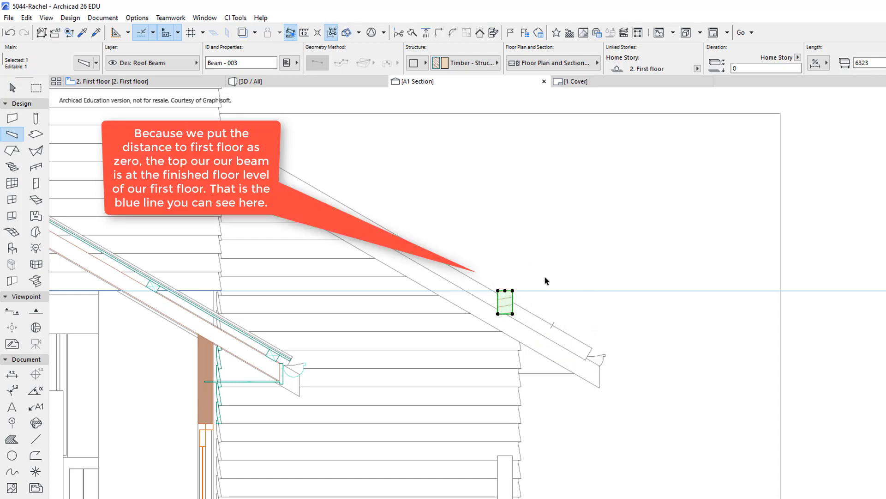
{"action": "left_click", "coordinate": [513, 313]}
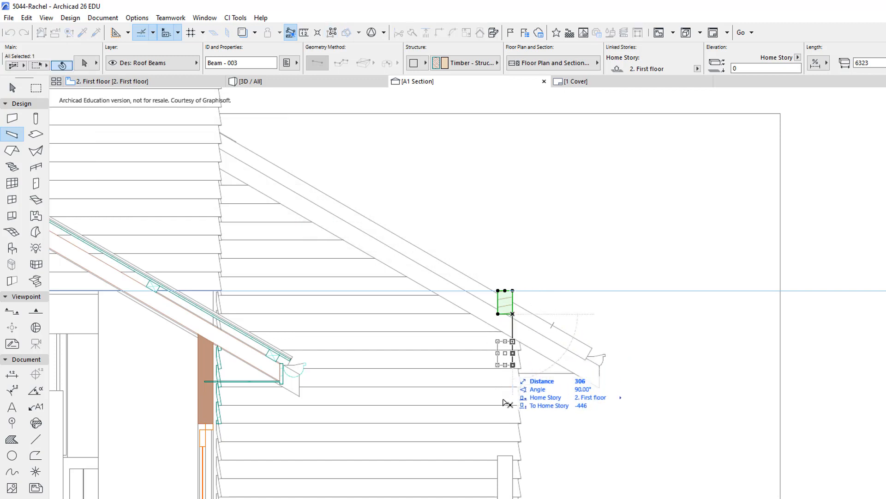
{"action": "left_click", "coordinate": [513, 456]}
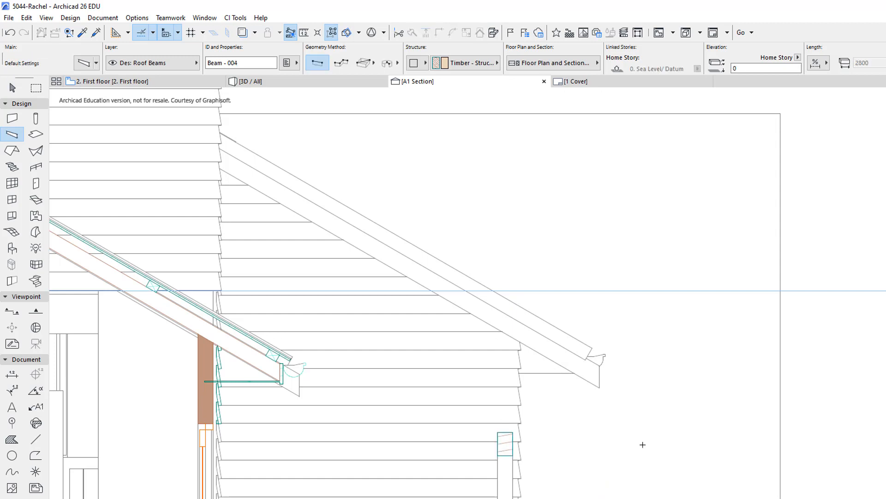
Increase the pergola beam's cross-section height to 190 mm.
{"action": "scroll", "coordinate": [641, 443], "scroll_direction": "down", "scroll_amount": 2}
{"action": "scroll", "coordinate": [614, 392], "scroll_direction": "down", "scroll_amount": 2}
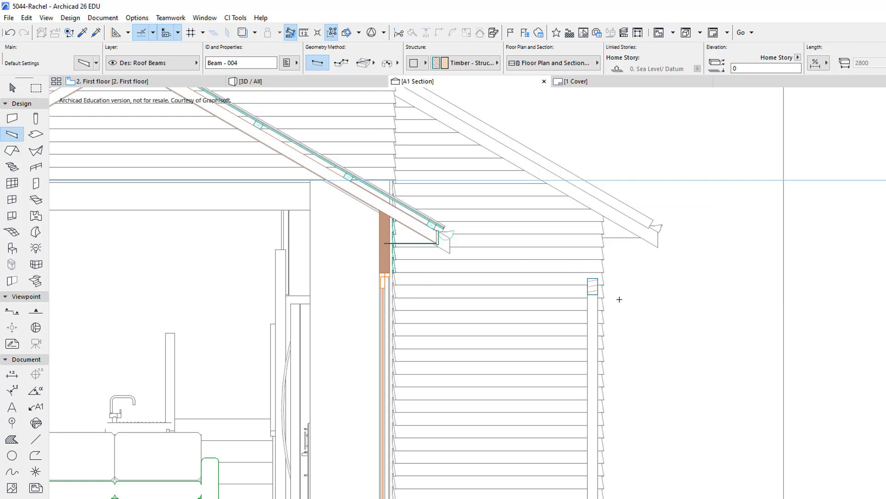
{"action": "scroll", "coordinate": [619, 299], "scroll_direction": "up", "scroll_amount": 1}
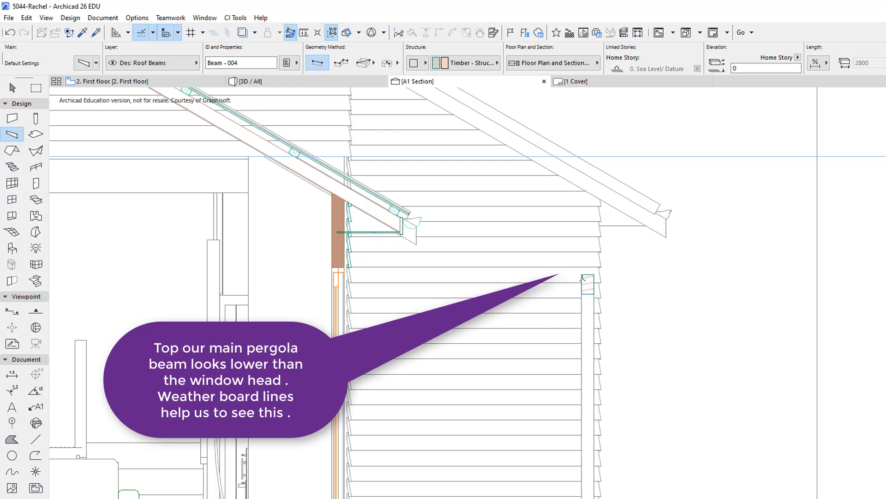
{"action": "left_click", "coordinate": [584, 280]}
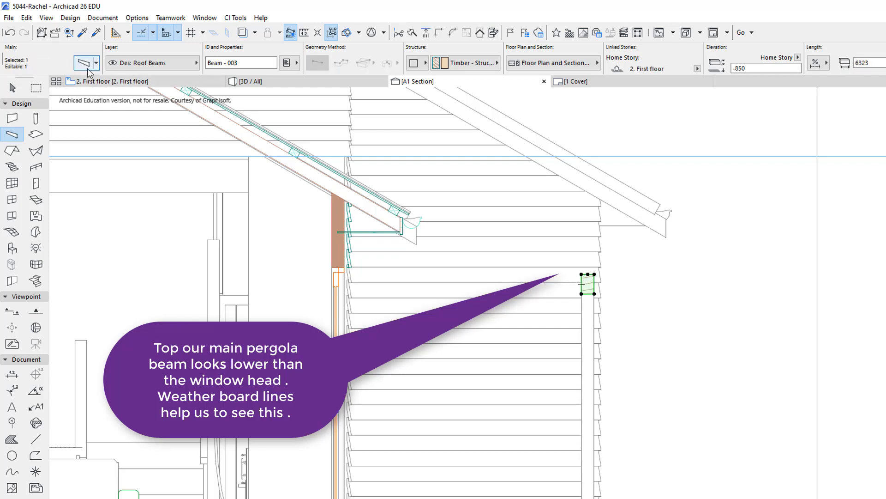
{"action": "left_click", "coordinate": [87, 67]}
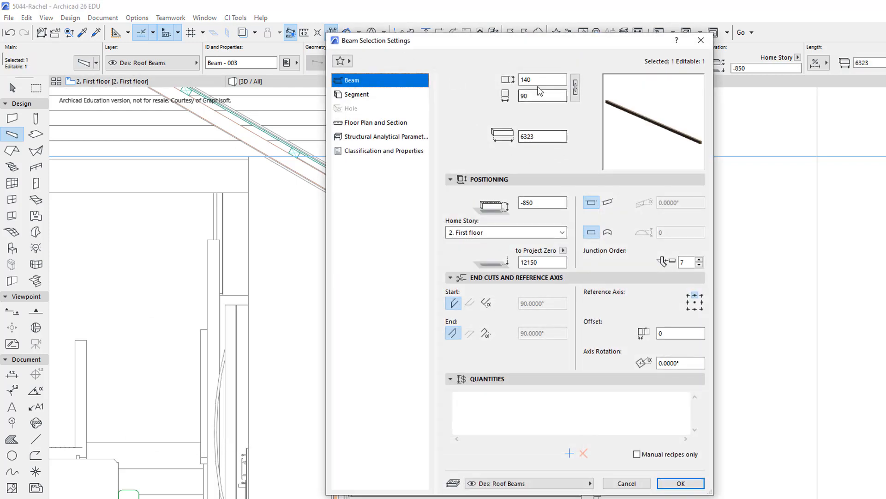
{"action": "left_click_drag", "start_coordinate": [536, 80], "coordinate": [516, 81]}
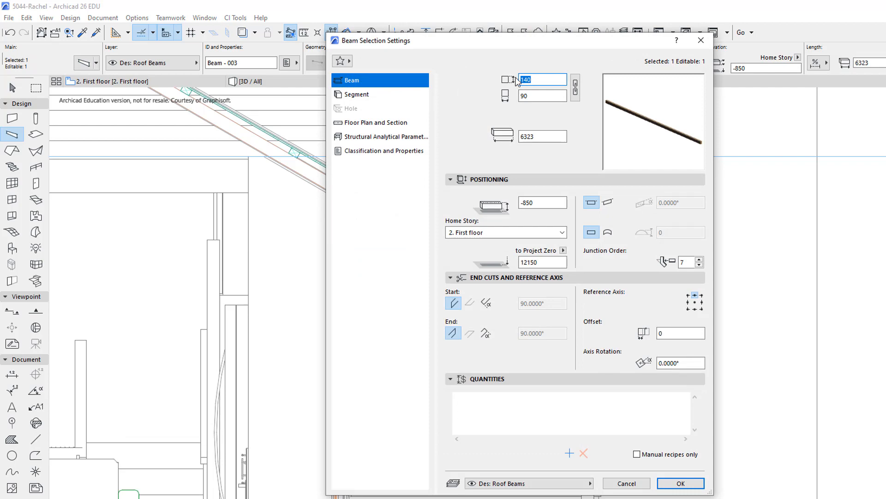
{"action": "type", "text": "190"}
{"action": "left_click", "coordinate": [680, 483]}
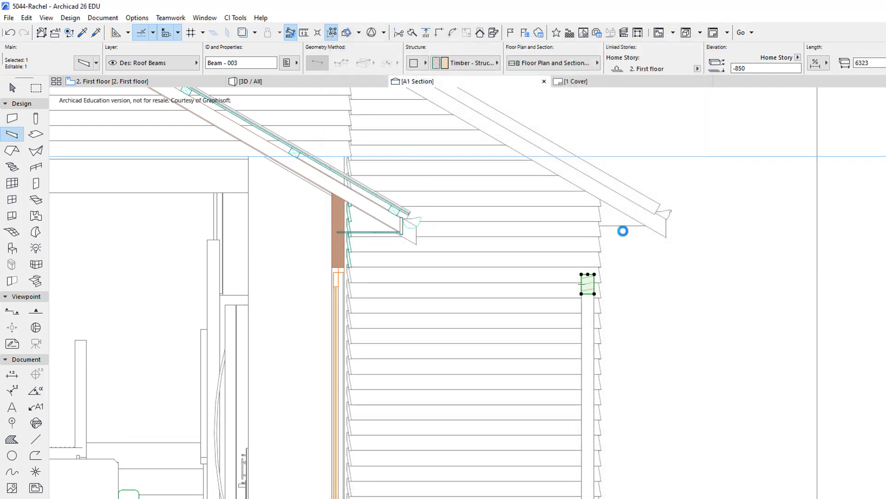
Try to raise the deepened beam by its lower corner so that it sits on top of the column.
{"action": "scroll", "coordinate": [607, 291], "scroll_direction": "up", "scroll_amount": 2}
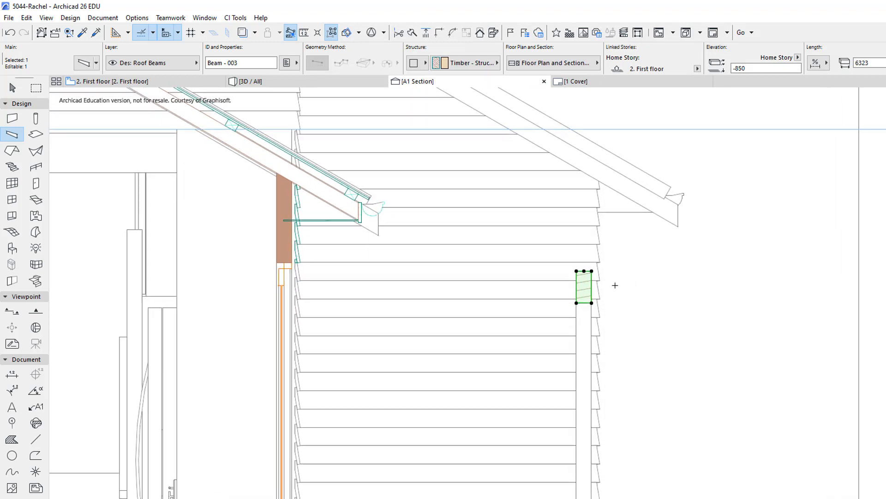
{"action": "left_click", "coordinate": [591, 303]}
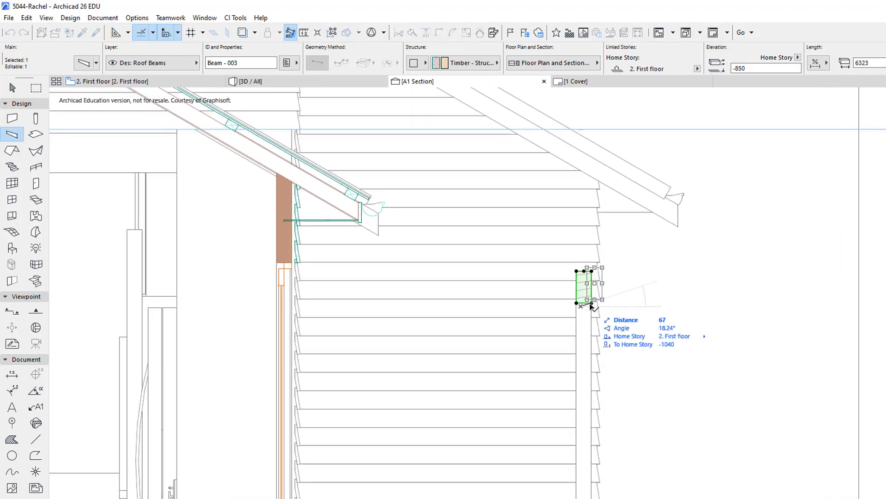
{"action": "left_click", "coordinate": [590, 302]}
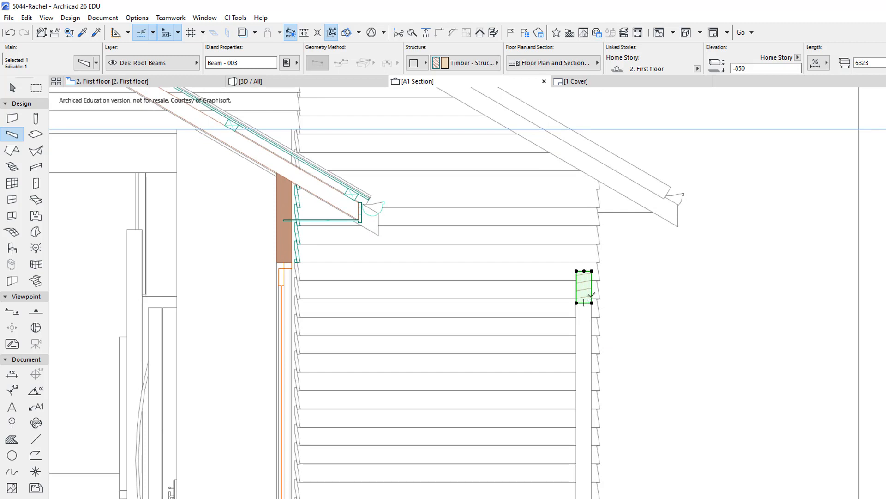
{"action": "left_click", "coordinate": [592, 299]}
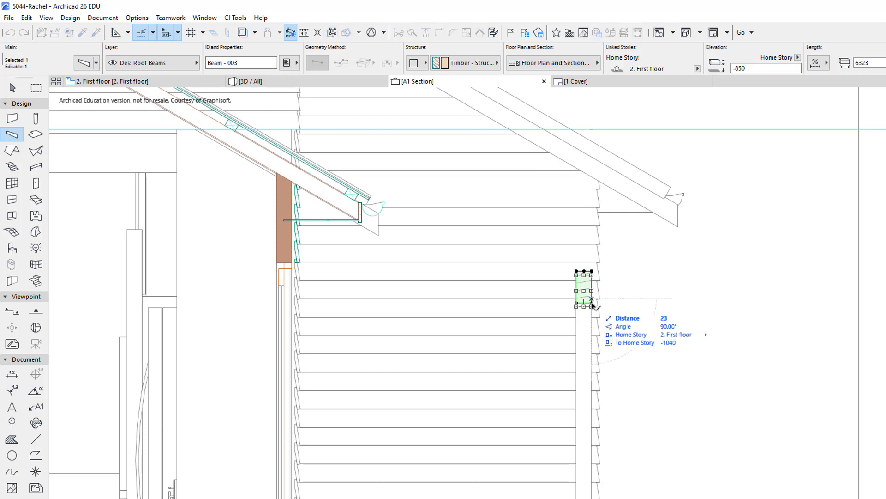
{"action": "left_click", "coordinate": [591, 254]}
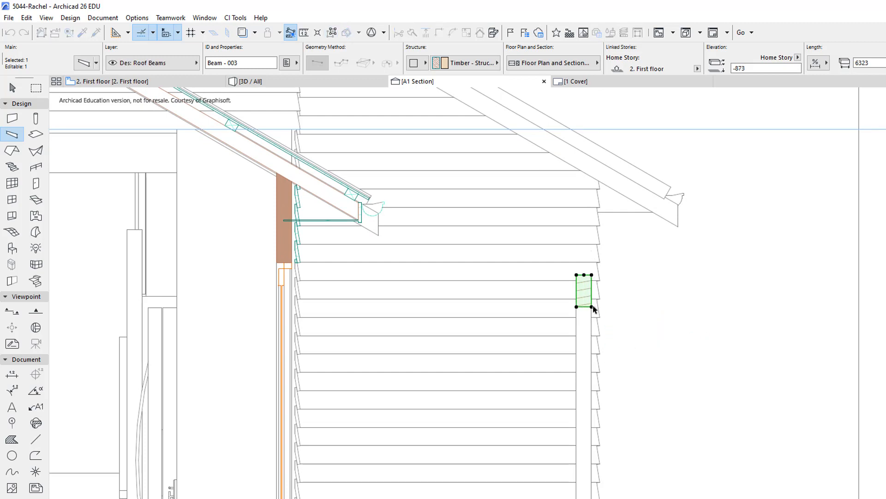
{"action": "left_click", "coordinate": [591, 276]}
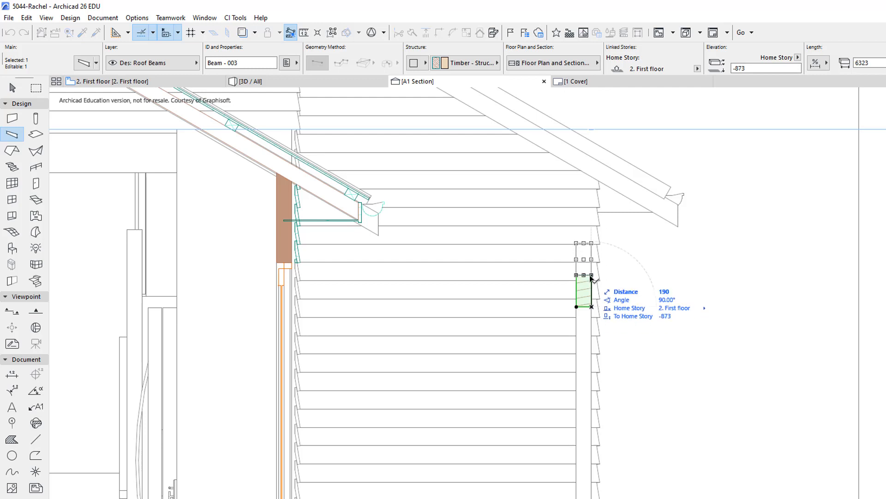
{"action": "left_click", "coordinate": [647, 318]}
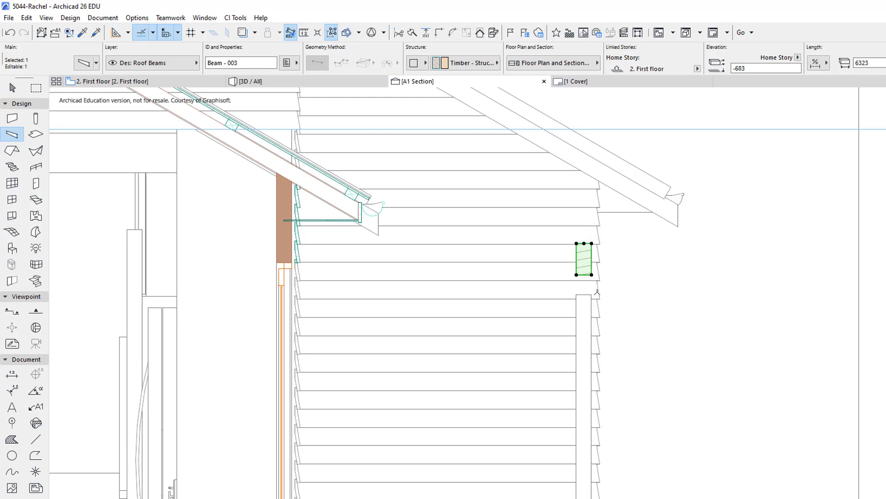
Drag the beam vertically from its lower corner to the column's top corner, closing the gap between them.
{"action": "scroll", "coordinate": [597, 285], "scroll_direction": "up", "scroll_amount": 3}
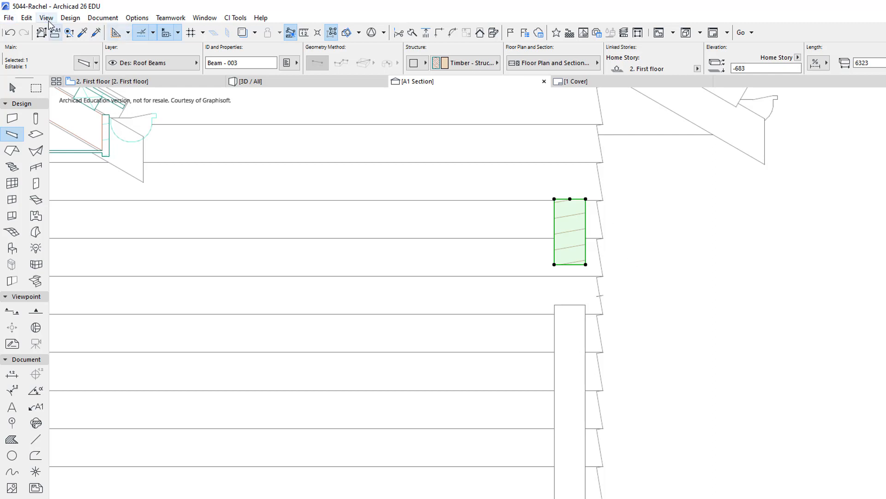
{"action": "left_click", "coordinate": [26, 18]}
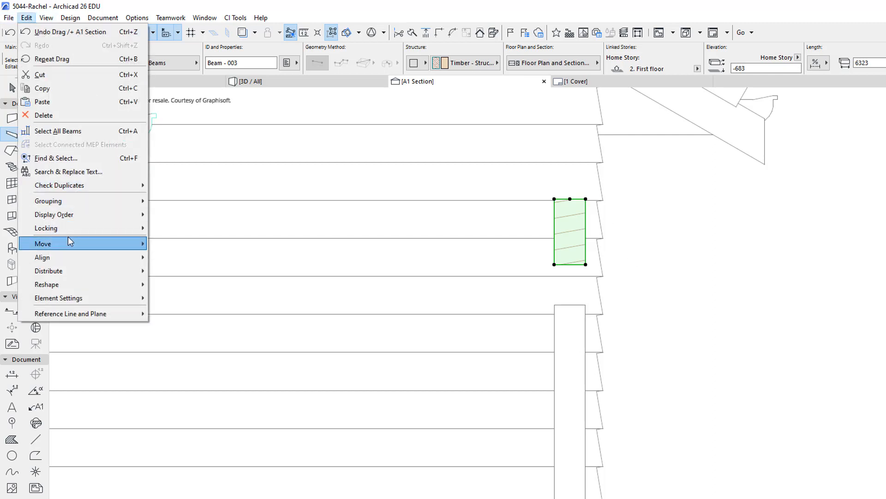
{"action": "mouse_move", "coordinate": [69, 244]}
{"action": "left_click", "coordinate": [167, 243]}
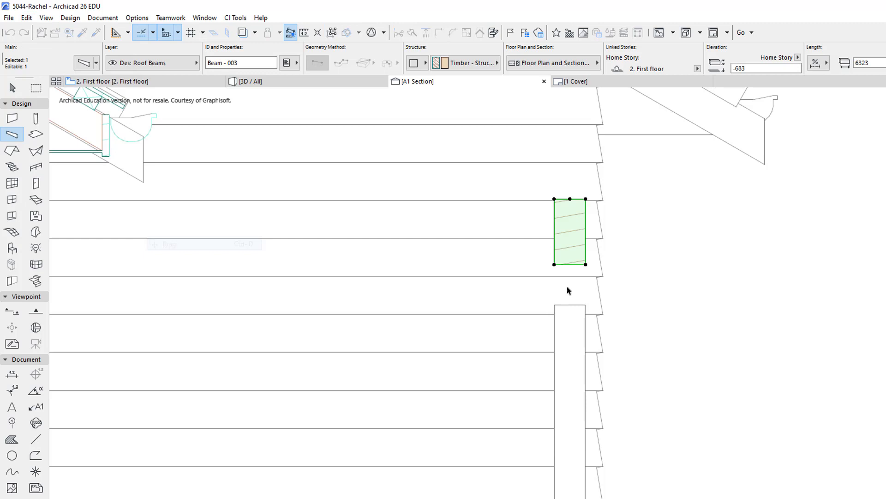
{"action": "left_click", "coordinate": [586, 265]}
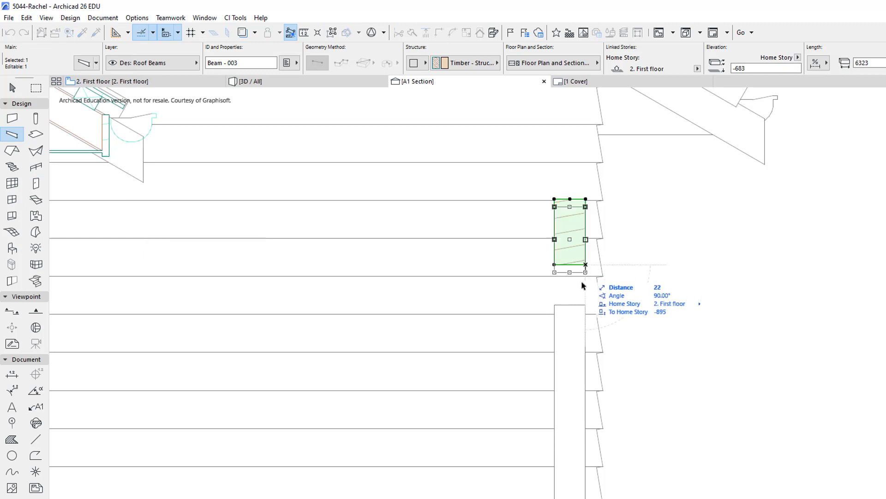
{"action": "left_click", "coordinate": [587, 305]}
{"action": "scroll", "coordinate": [708, 280], "scroll_direction": "up", "scroll_amount": 1}
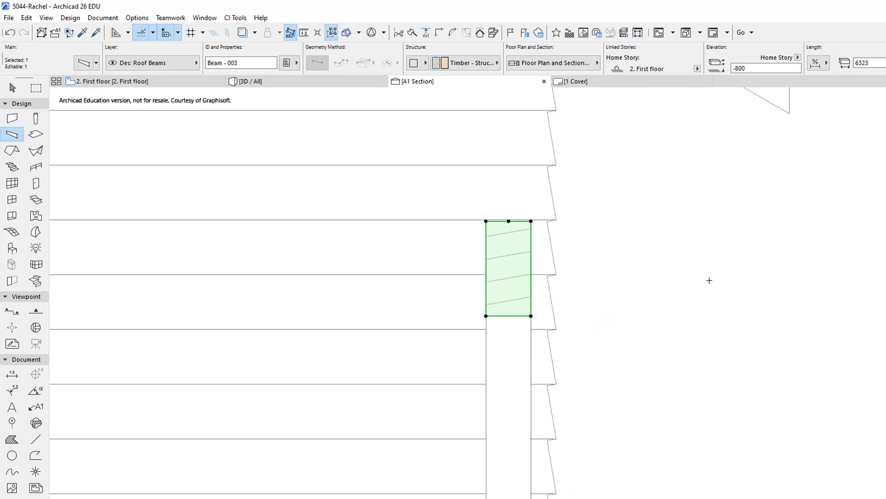
{"action": "scroll", "coordinate": [708, 279], "scroll_direction": "down", "scroll_amount": 3}
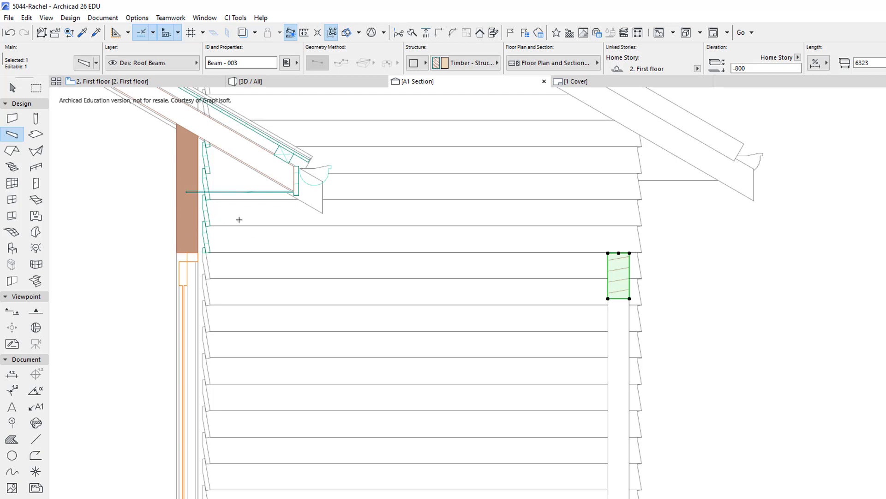
In the first-floor plan, set the default elevation for the 140 × 90 mm beam to -400 relative to its home story.
{"action": "key", "text": "Escape"}
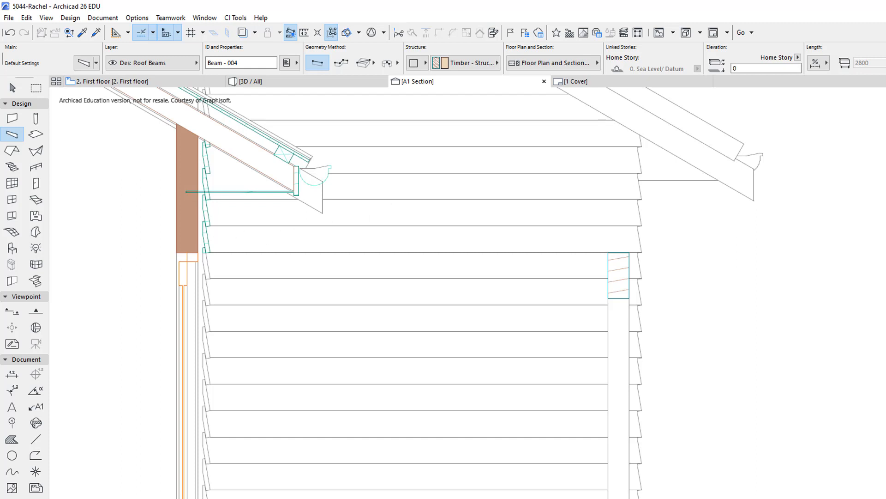
{"action": "key", "text": "F2"}
{"action": "left_click", "coordinate": [417, 478], "text": "shift"}
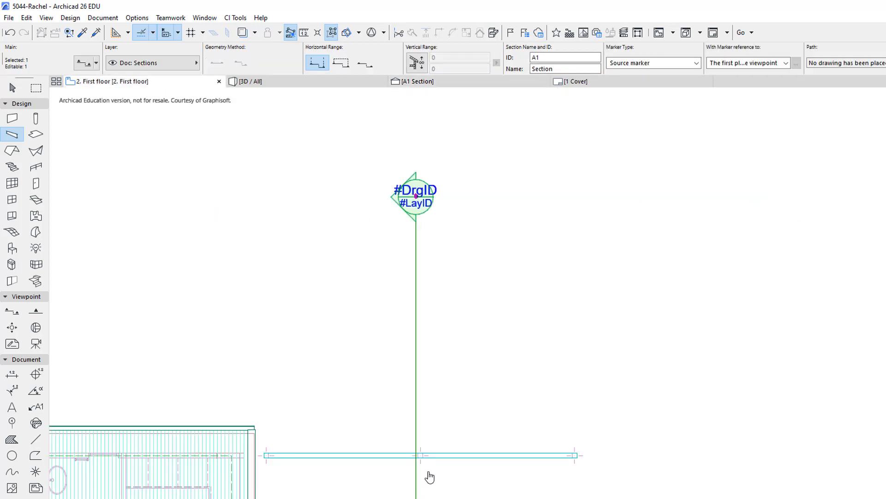
{"action": "middle_click_drag", "start_coordinate": [428, 484], "coordinate": [550, 206]}
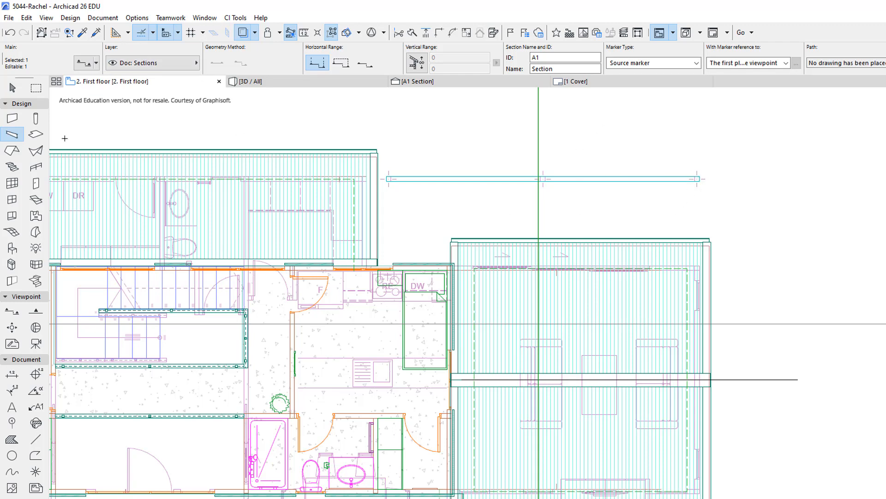
{"action": "key", "text": "Escape"}
{"action": "left_click", "coordinate": [12, 134]}
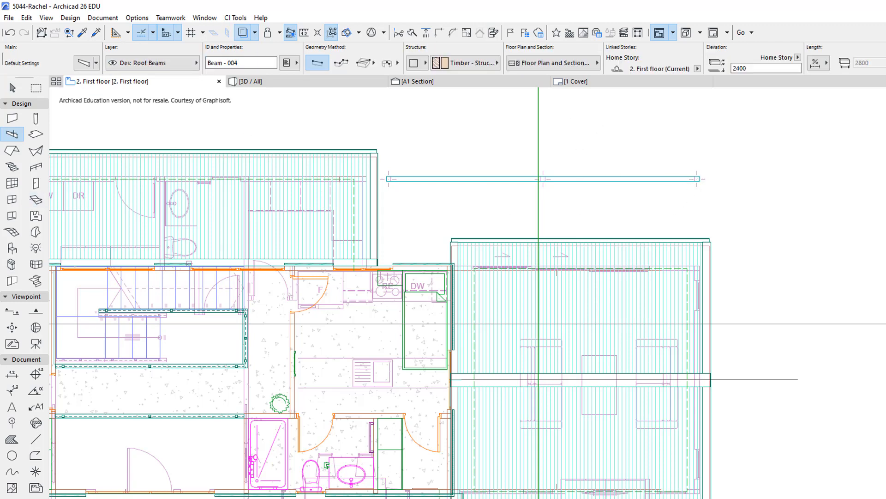
{"action": "double_click", "coordinate": [14, 134]}
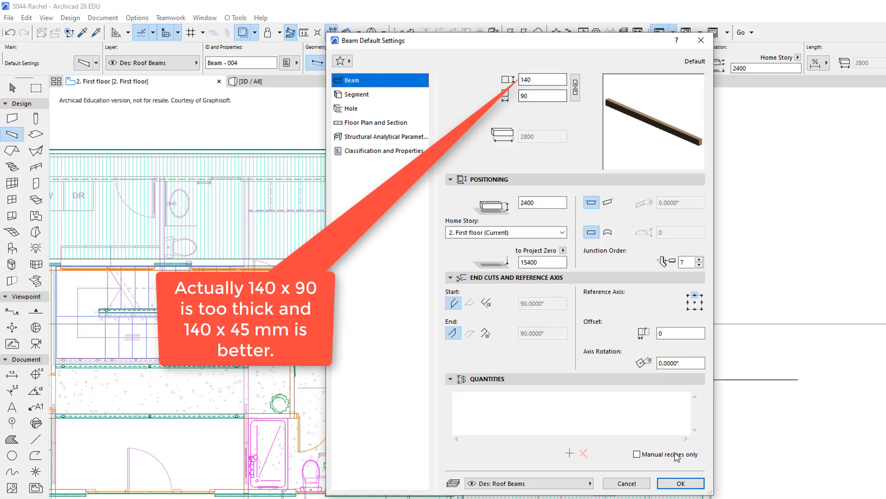
{"action": "double_click", "coordinate": [520, 204]}
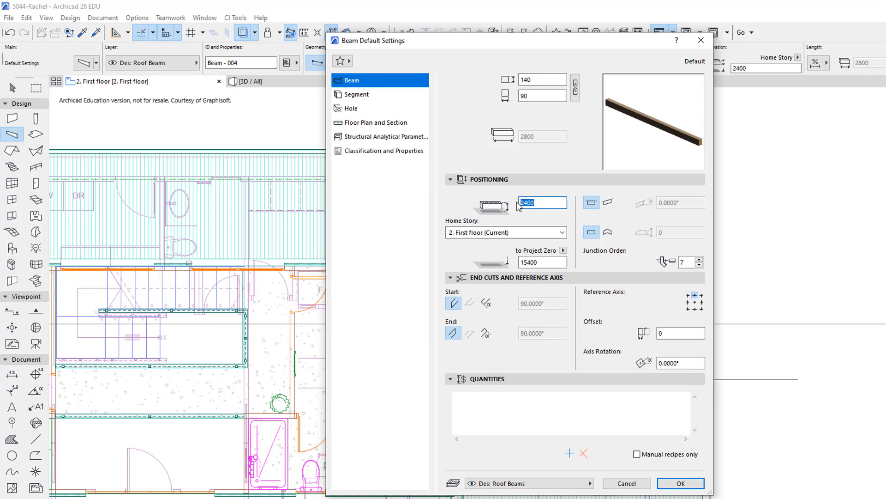
{"action": "key", "text": "BackSpace"}
{"action": "left_click", "coordinate": [688, 488]}
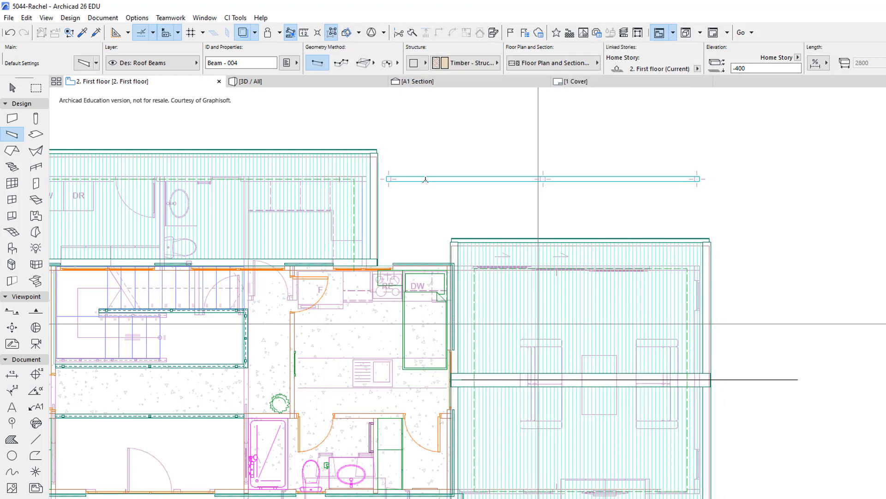
Draw a rafter beam about 1800 mm long from the left end of the pergola beam perpendicularly to the house wall.
{"action": "scroll", "coordinate": [394, 180], "scroll_direction": "up", "scroll_amount": 2}
{"action": "scroll", "coordinate": [386, 178], "scroll_direction": "up", "scroll_amount": 2}
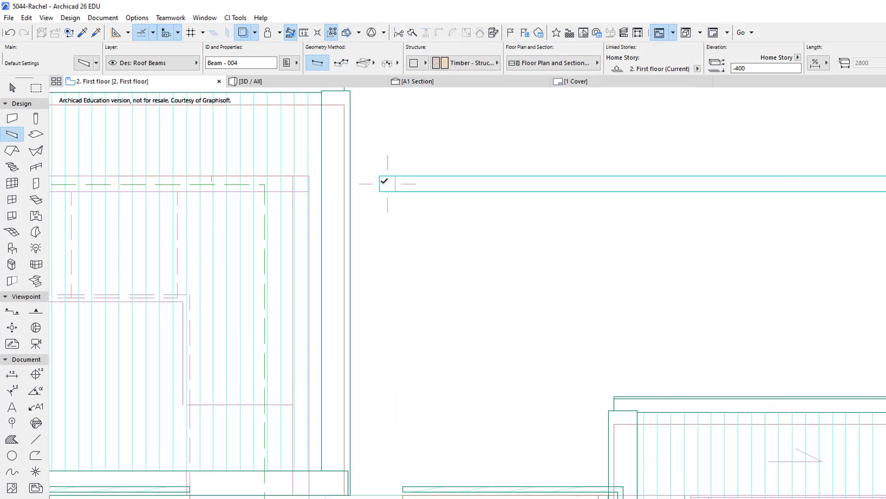
{"action": "left_click", "coordinate": [387, 175]}
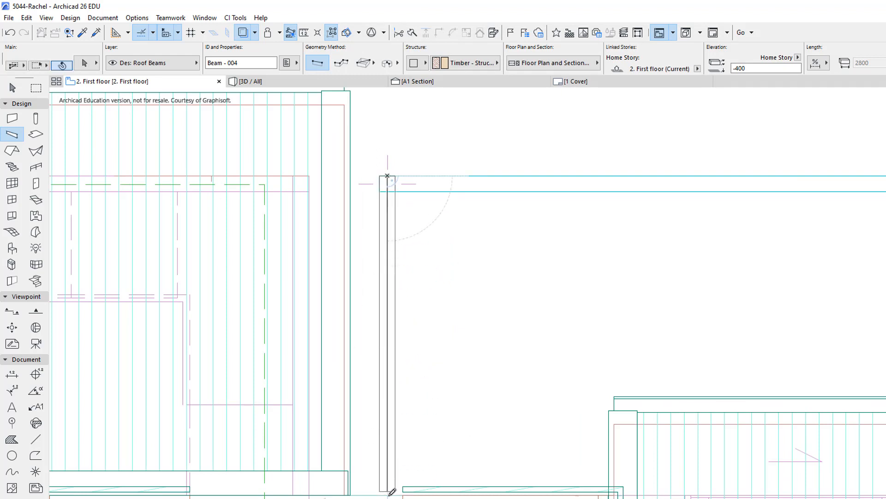
{"action": "left_click", "coordinate": [390, 494]}
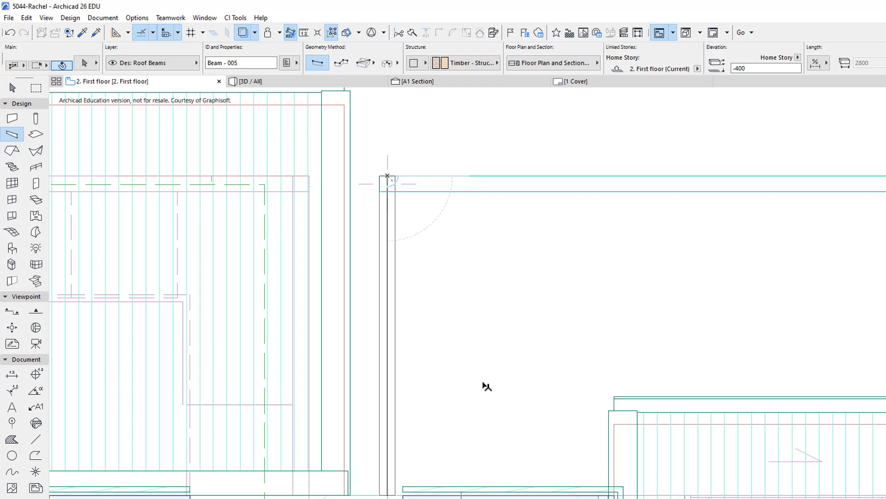
{"action": "key", "text": "Escape"}
{"action": "scroll", "coordinate": [782, 245], "scroll_direction": "down", "scroll_amount": 2}
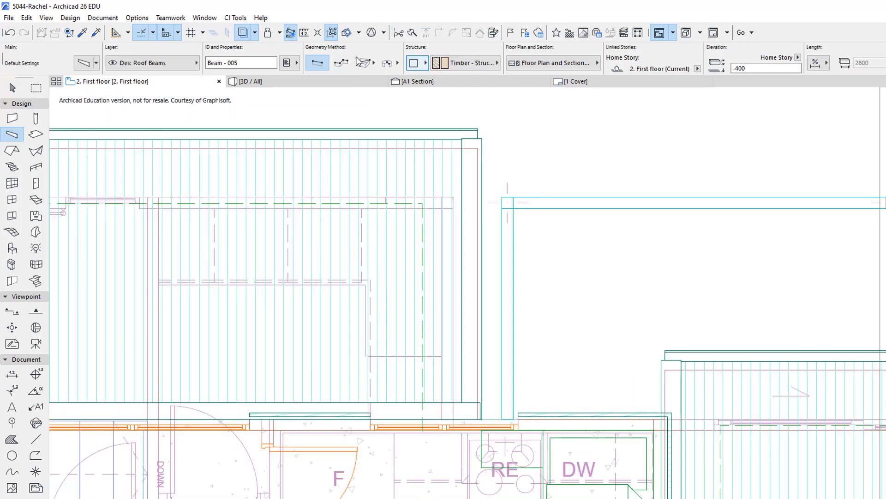
In the A1 section, move the rafter straight down so that its underside rests on top of the pergola beam.
{"action": "left_click", "coordinate": [468, 80]}
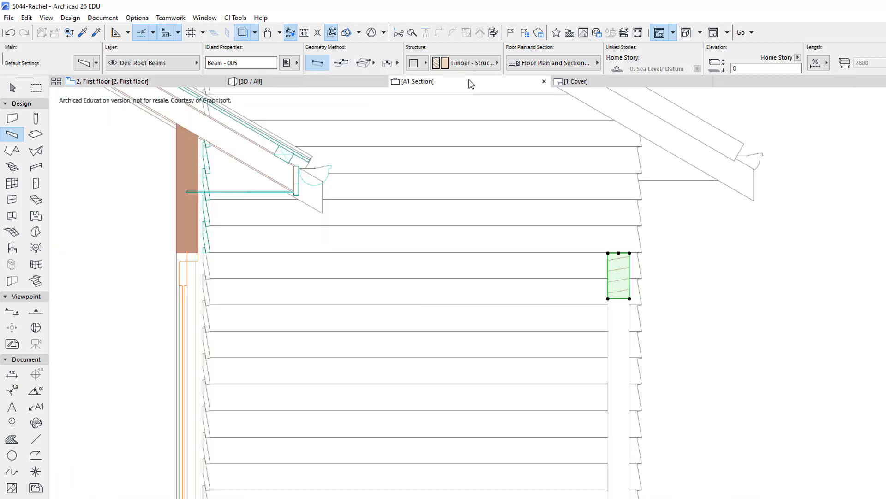
{"action": "left_click", "coordinate": [623, 190], "text": "shift"}
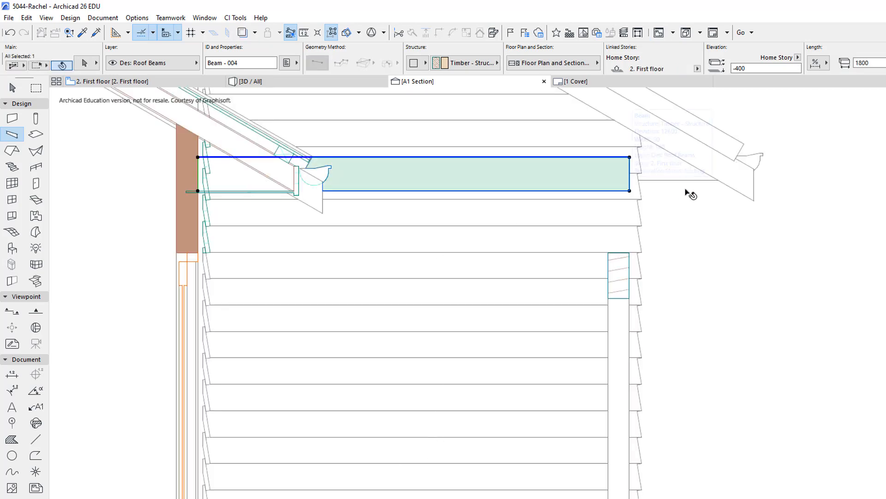
{"action": "key", "text": "ctrl+d"}
{"action": "left_click", "coordinate": [630, 191]}
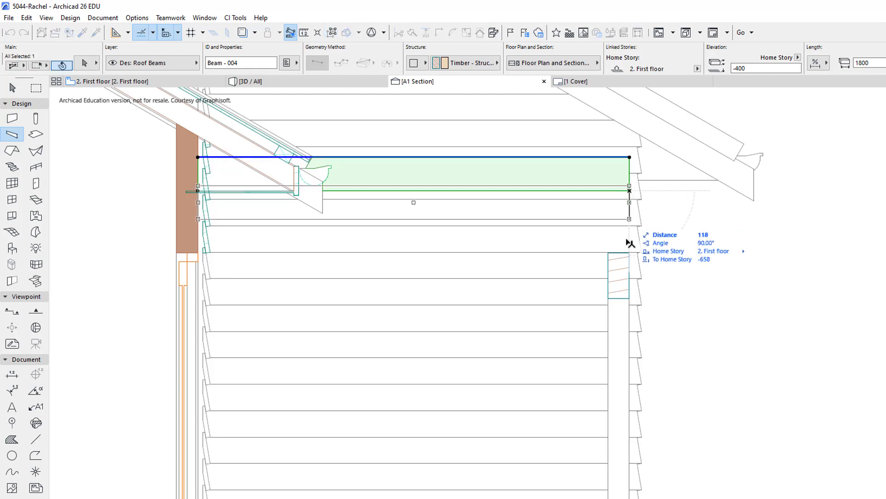
{"action": "left_click", "coordinate": [629, 253]}
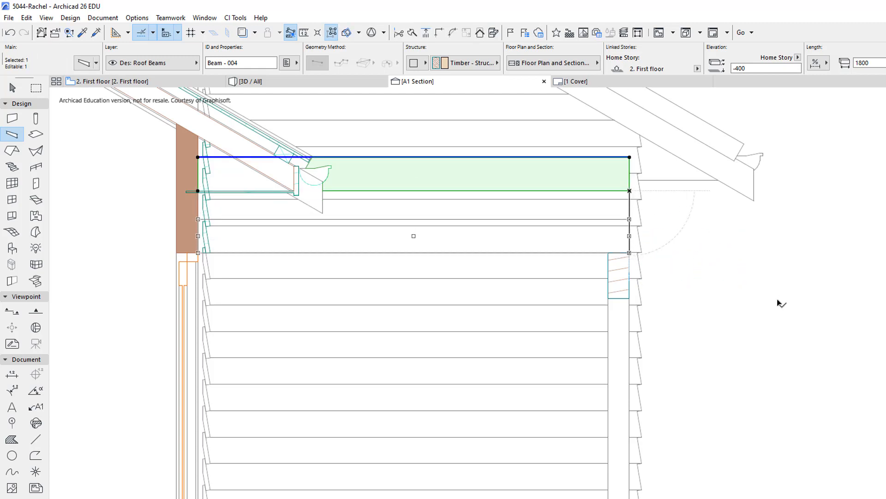
{"action": "key", "text": "Escape"}
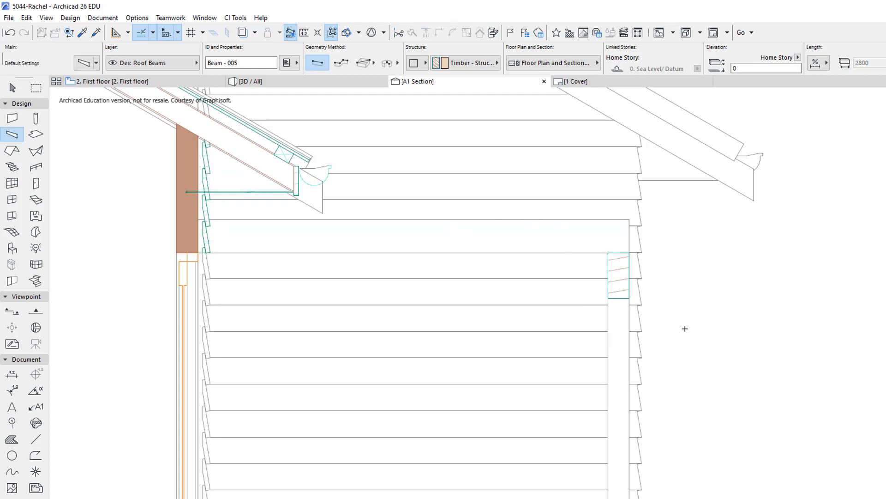
{"action": "scroll", "coordinate": [686, 329], "scroll_direction": "down", "scroll_amount": 3}
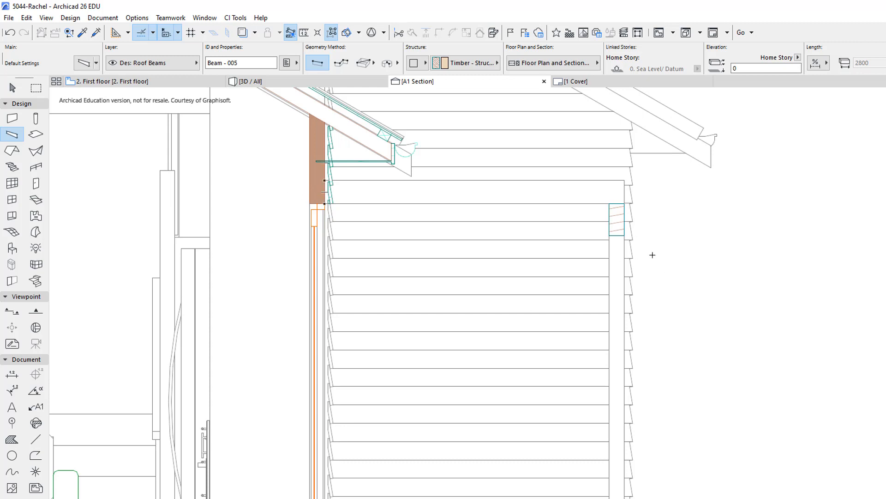
{"action": "scroll", "coordinate": [667, 218], "scroll_direction": "down", "scroll_amount": 3}
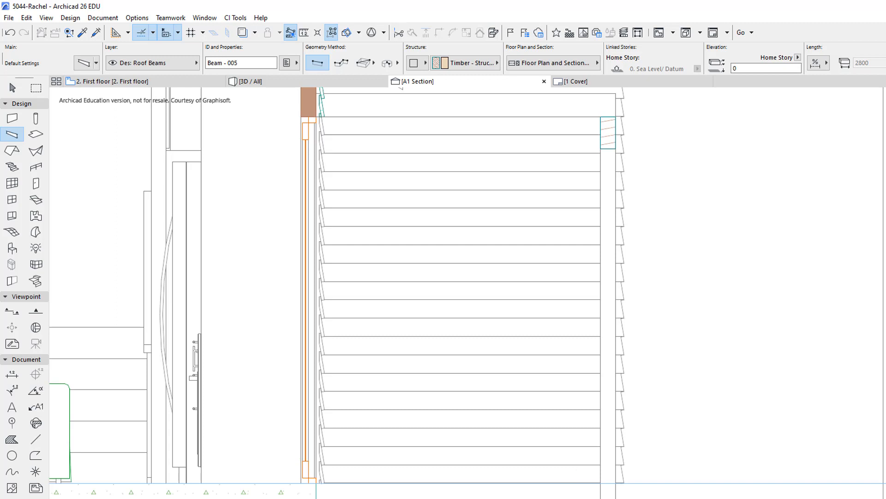
Return to the first-floor plan and select the rafter at the left end of the pergola beam.
{"action": "key", "text": "F2"}
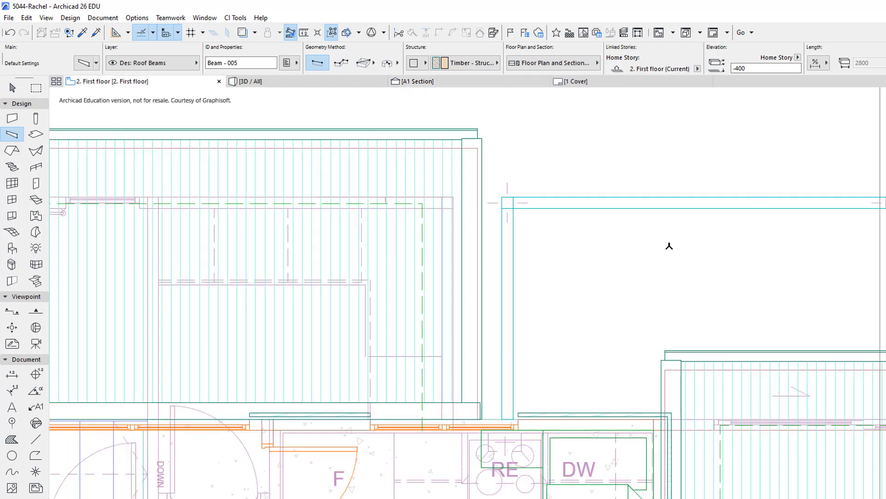
{"action": "middle_click_drag", "start_coordinate": [712, 248], "coordinate": [377, 228]}
{"action": "scroll", "coordinate": [376, 226], "scroll_direction": "down", "scroll_amount": 1}
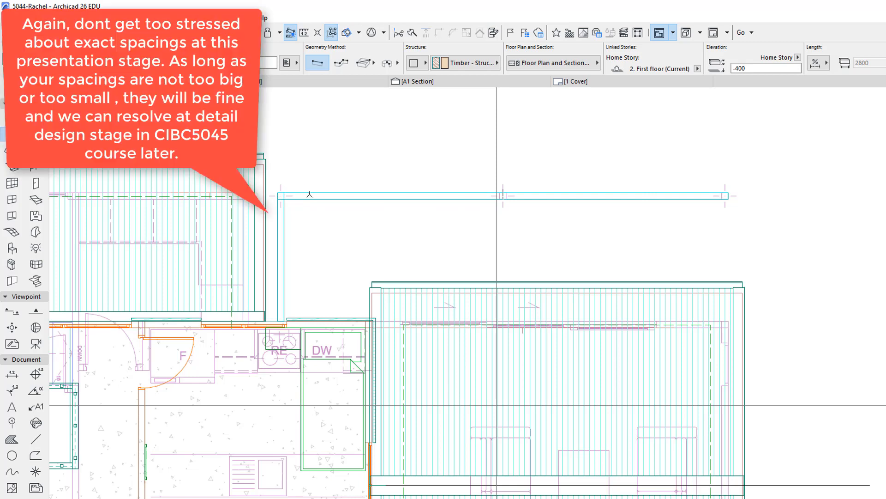
{"action": "left_click", "coordinate": [281, 231]}
Try multiplying the rafter along the full pergola beam with the Spread method at 600 mm spacing to count the rafters needed.
{"action": "left_click", "coordinate": [27, 18]}
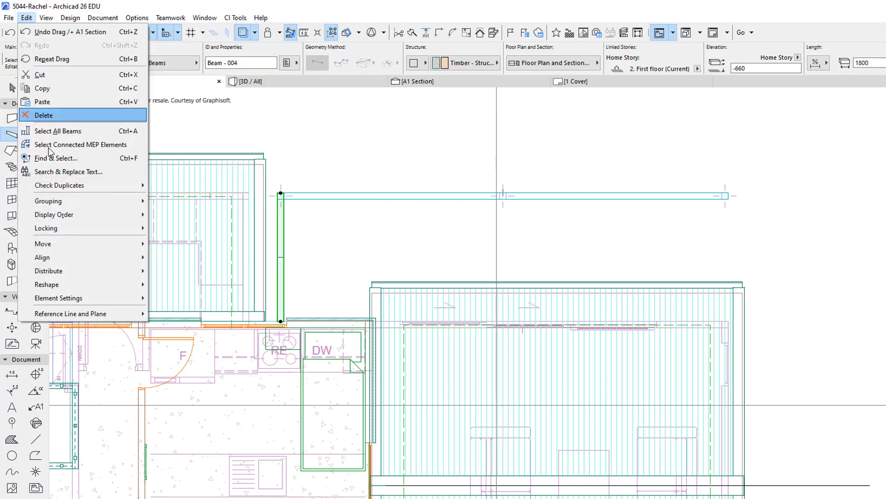
{"action": "mouse_move", "coordinate": [145, 238]}
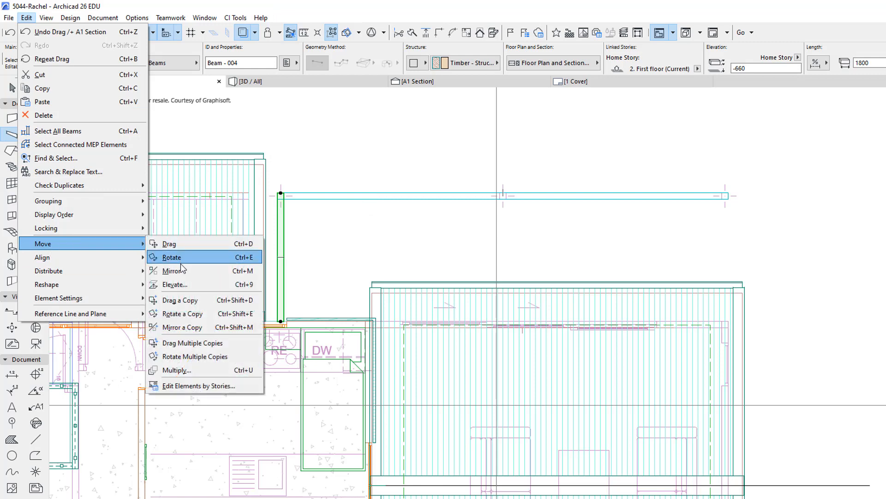
{"action": "left_click", "coordinate": [203, 370]}
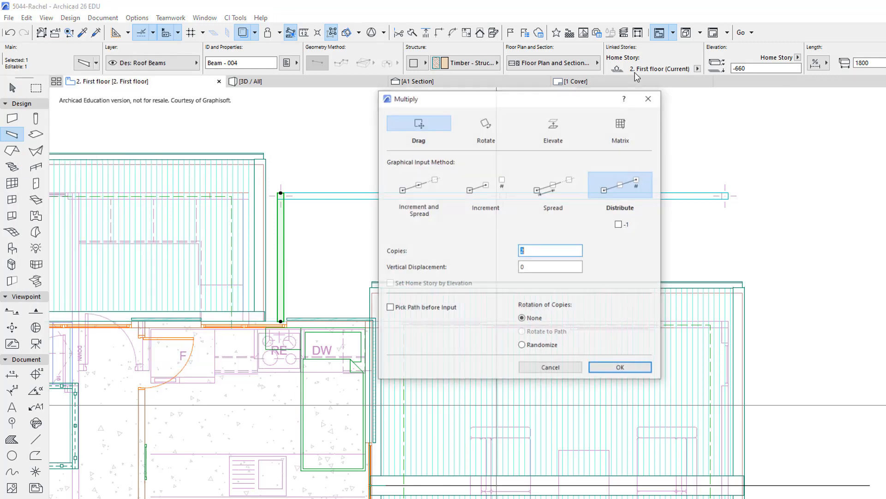
{"action": "left_click", "coordinate": [560, 187]}
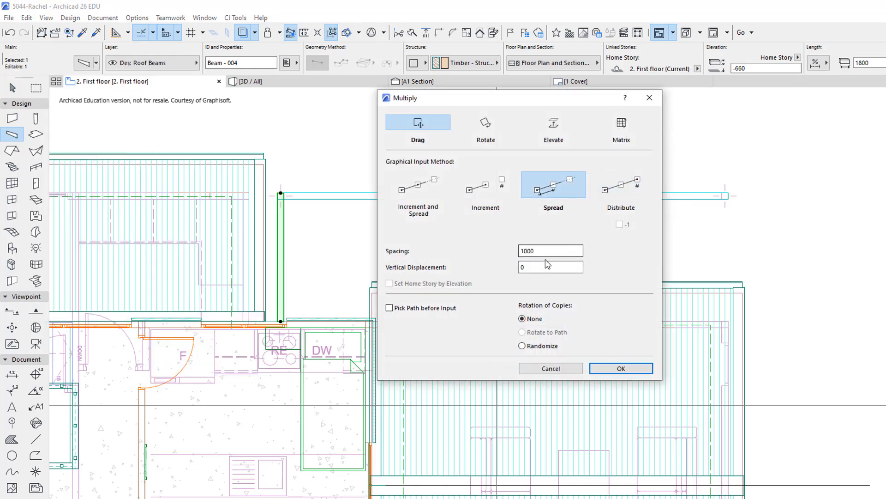
{"action": "left_click_drag", "start_coordinate": [544, 251], "coordinate": [516, 255]}
{"action": "type", "text": "6"}
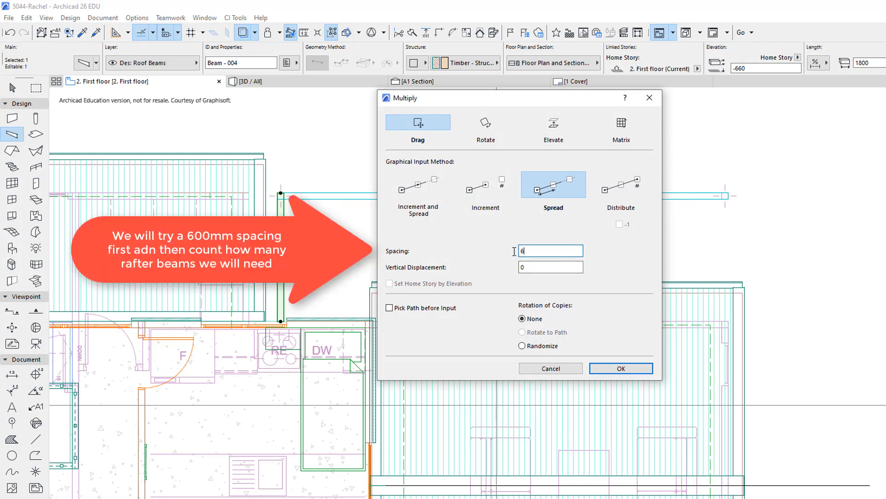
{"action": "left_click", "coordinate": [620, 368]}
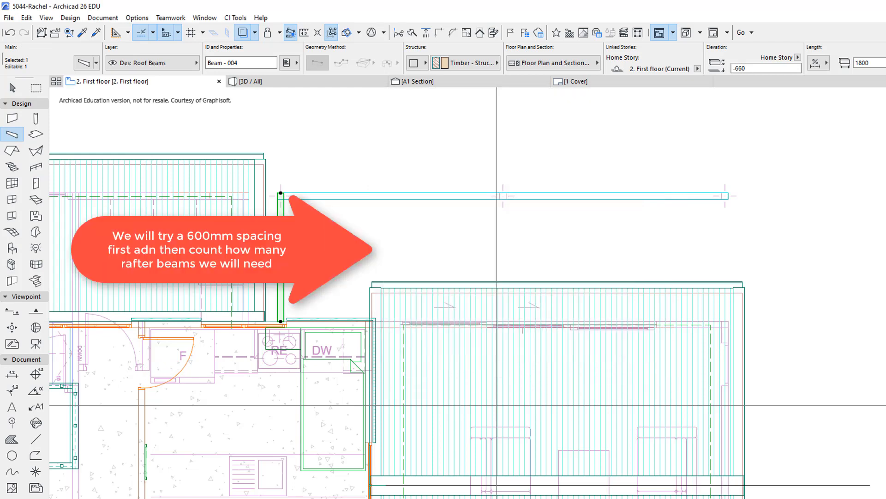
{"action": "scroll", "coordinate": [288, 194], "scroll_direction": "up", "scroll_amount": 4}
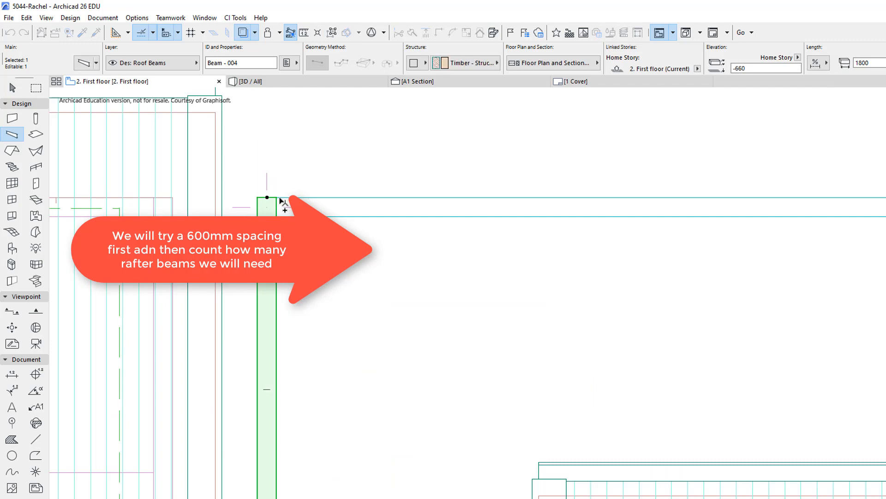
{"action": "left_click", "coordinate": [277, 198]}
{"action": "scroll", "coordinate": [572, 223], "scroll_direction": "down", "scroll_amount": 3}
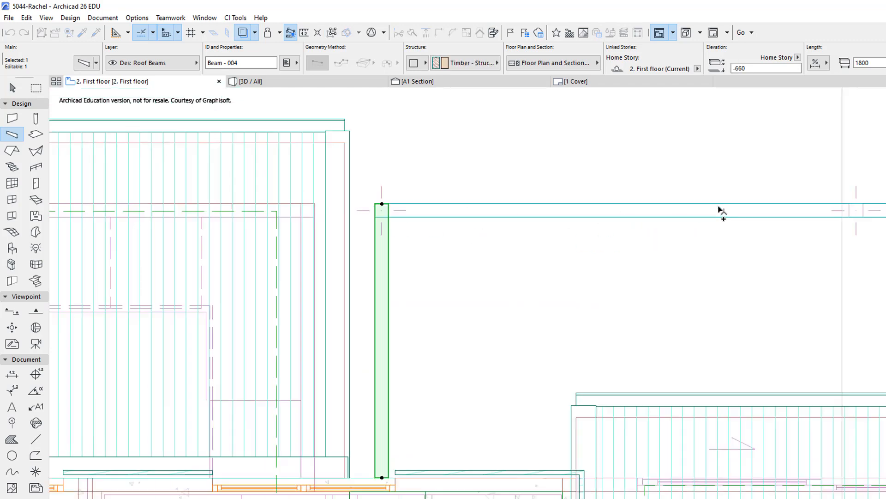
{"action": "scroll", "coordinate": [789, 224], "scroll_direction": "down", "scroll_amount": 2}
{"action": "middle_click_drag", "start_coordinate": [789, 224], "coordinate": [510, 208]}
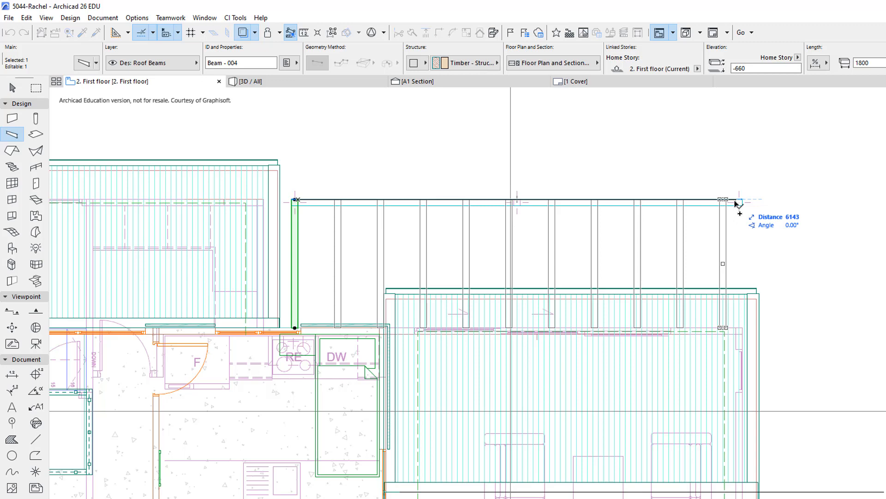
{"action": "left_click", "coordinate": [735, 203]}
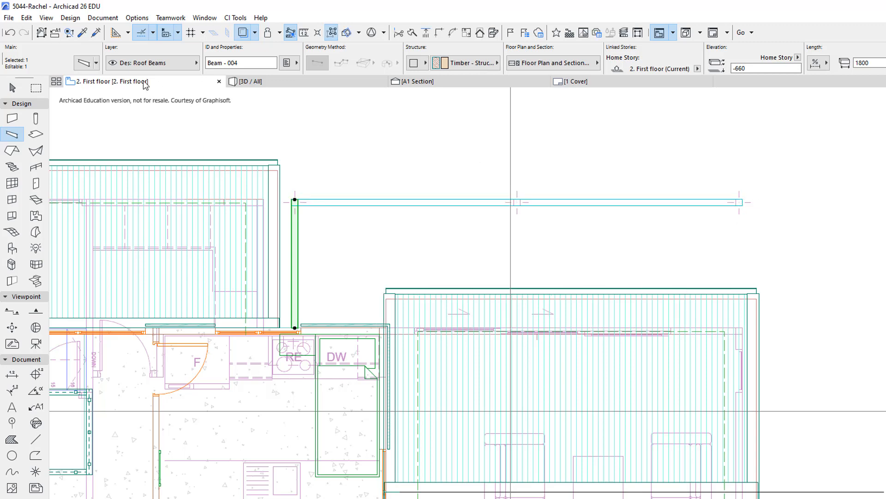
Multiply the rafter with the Distribute method, making 11 copies spread evenly from the left end to the right end of the pergola beam.
{"action": "left_click", "coordinate": [24, 19]}
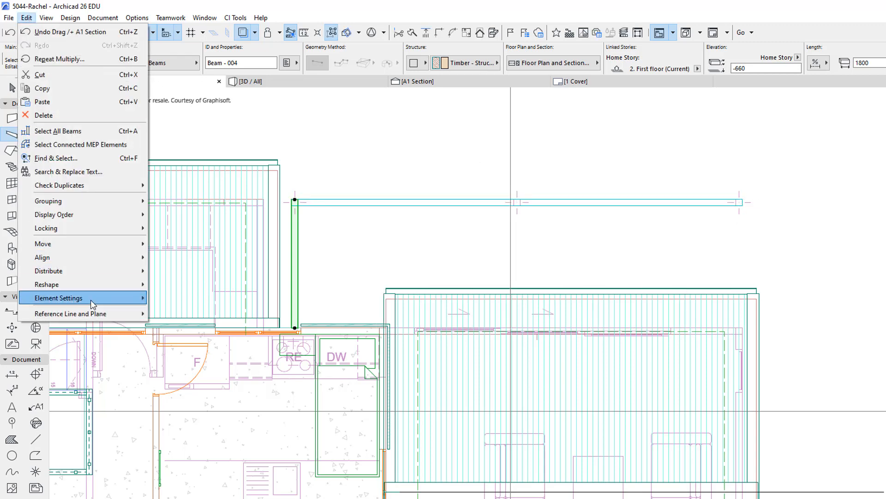
{"action": "mouse_move", "coordinate": [97, 284]}
{"action": "mouse_move", "coordinate": [106, 244]}
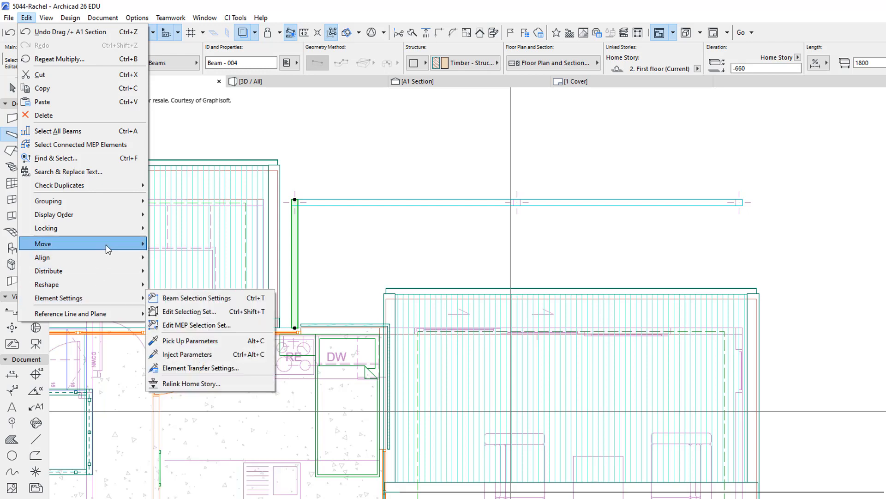
{"action": "left_click", "coordinate": [205, 371]}
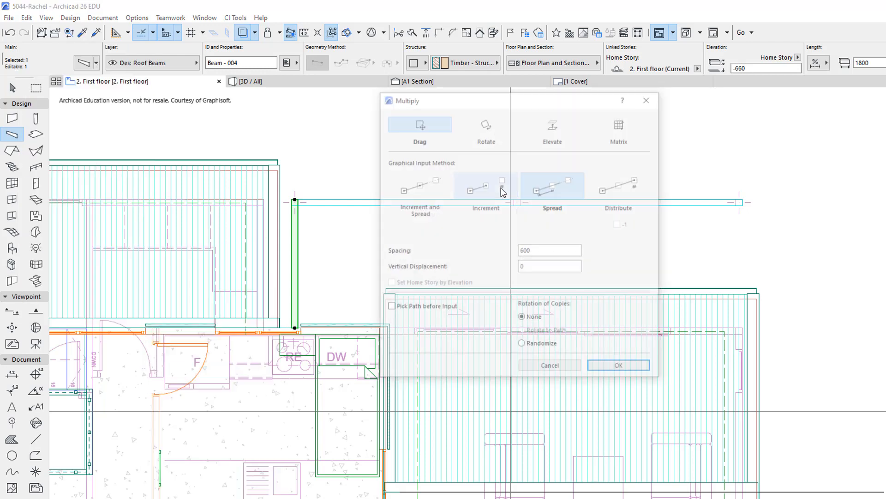
{"action": "left_click", "coordinate": [630, 191]}
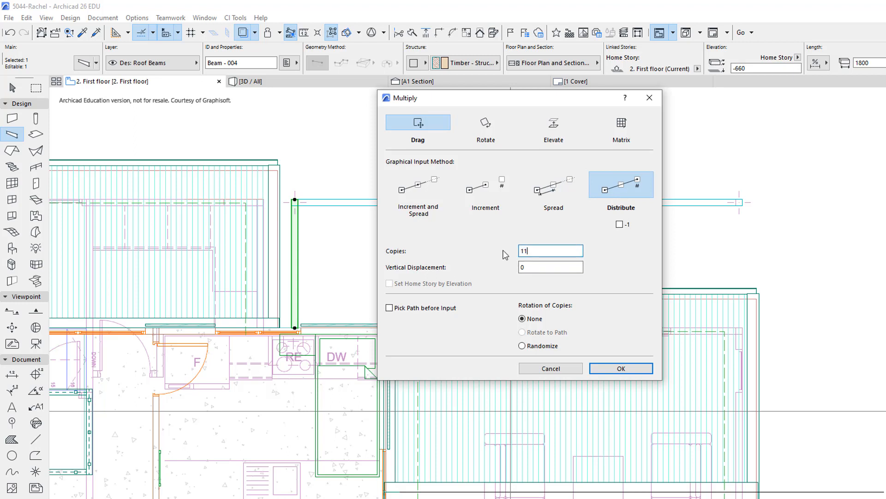
{"action": "left_click", "coordinate": [621, 368]}
{"action": "left_click", "coordinate": [295, 199]}
{"action": "scroll", "coordinate": [307, 197], "scroll_direction": "up", "scroll_amount": 3}
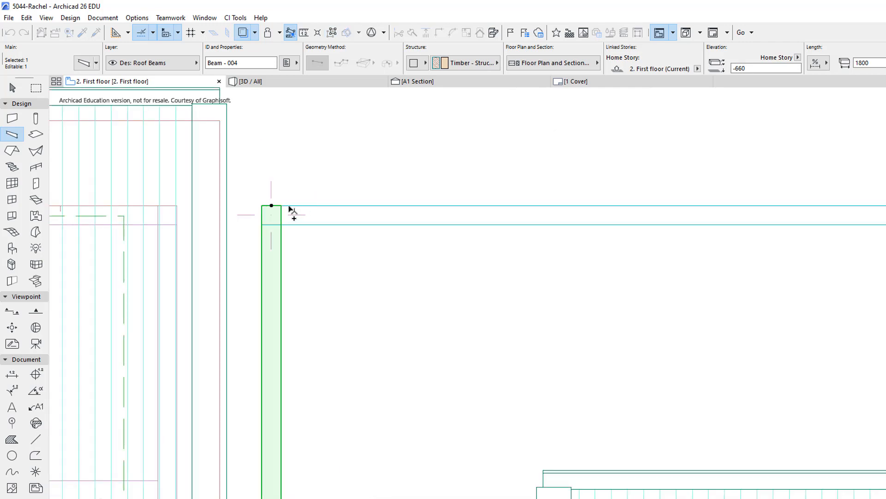
{"action": "scroll", "coordinate": [315, 212], "scroll_direction": "down", "scroll_amount": 3}
{"action": "scroll", "coordinate": [614, 223], "scroll_direction": "down", "scroll_amount": 2}
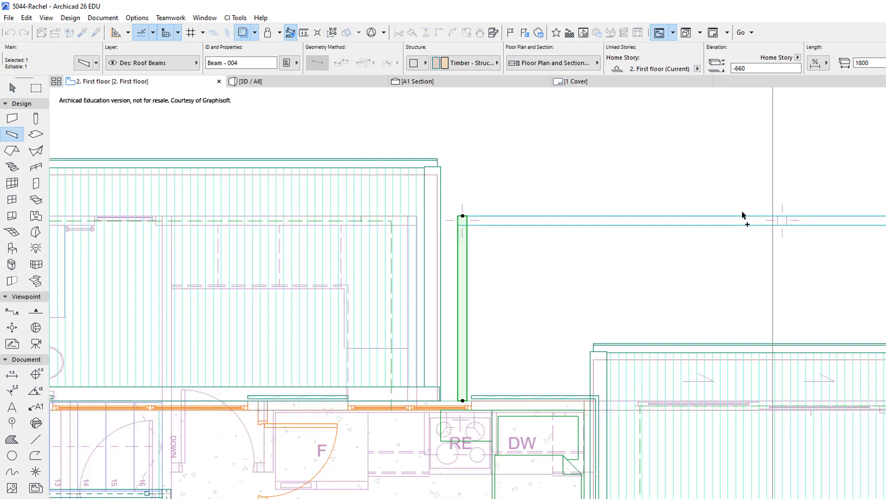
{"action": "middle_click_drag", "start_coordinate": [744, 218], "coordinate": [319, 226]}
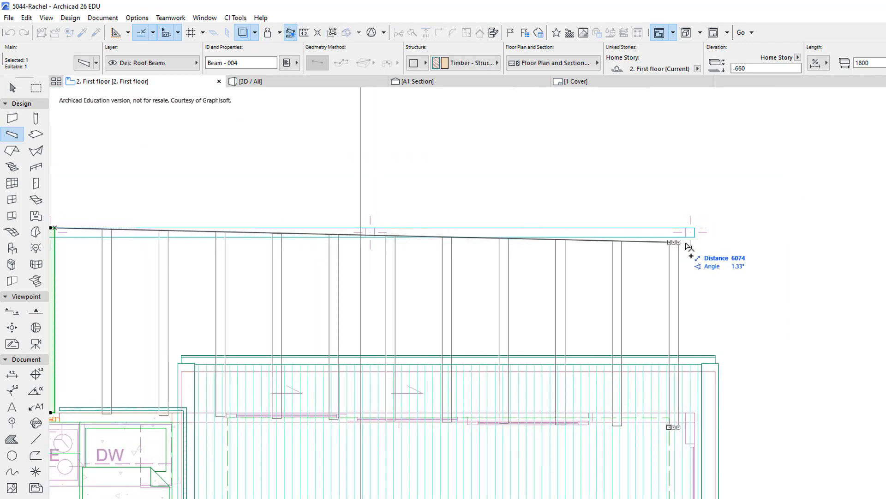
{"action": "scroll", "coordinate": [687, 244], "scroll_direction": "up", "scroll_amount": 2}
{"action": "left_click", "coordinate": [700, 219]}
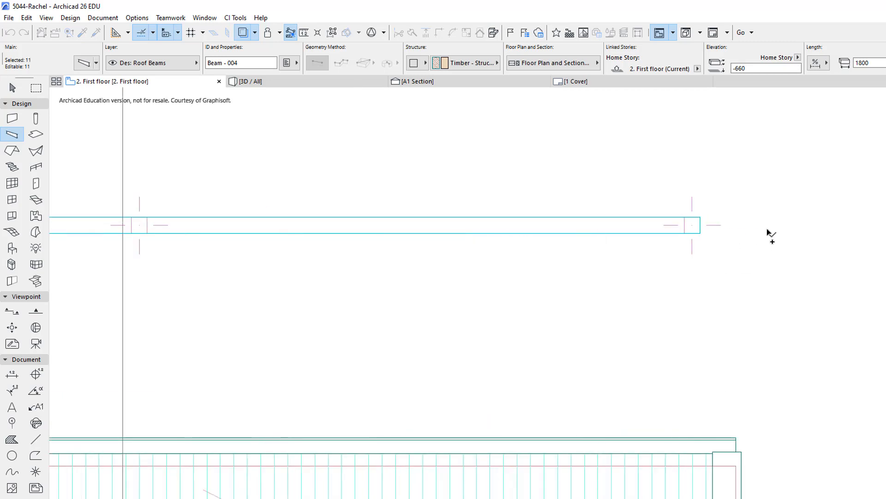
{"action": "key", "text": "Escape"}
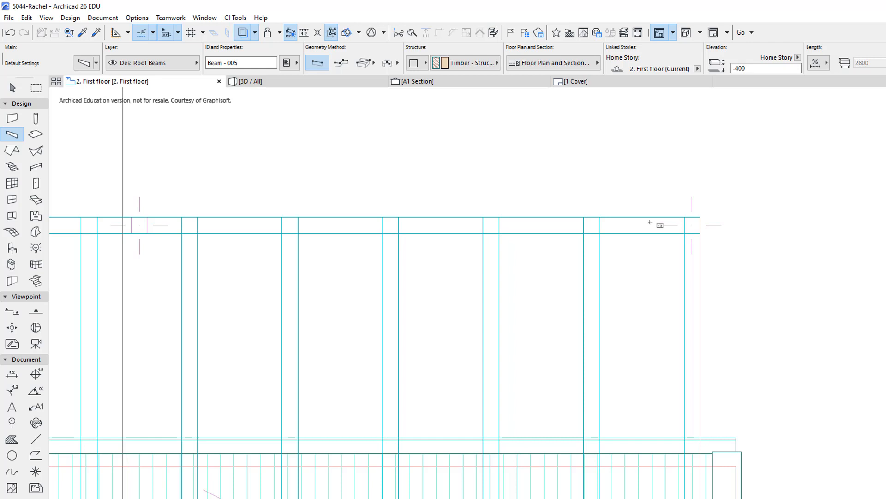
Measure the spacing between the last two rafters at the right end of the pergola beam.
{"action": "left_click", "coordinate": [600, 217]}
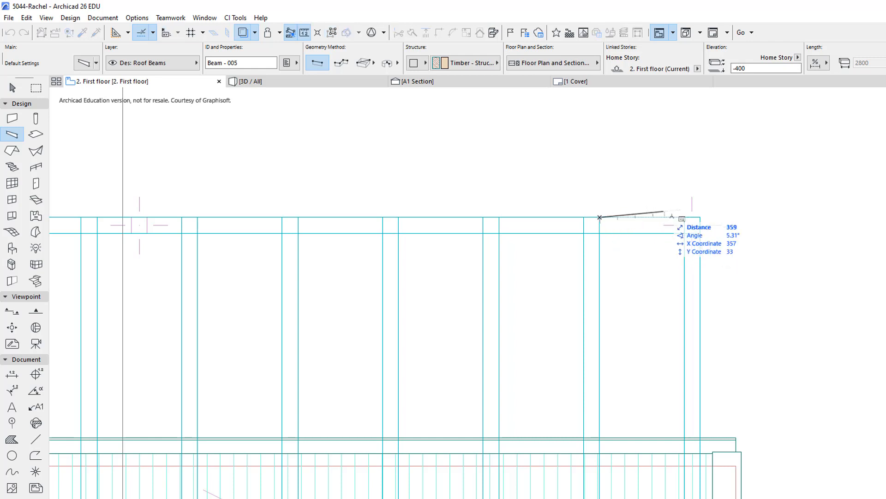
{"action": "left_click", "coordinate": [701, 217]}
{"action": "scroll", "coordinate": [819, 196], "scroll_direction": "down", "scroll_amount": 2}
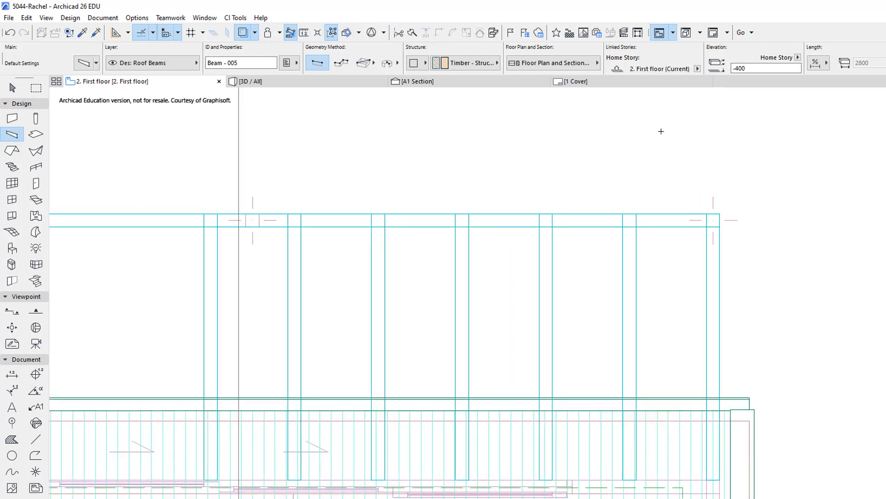
Switch to the 3D view and examine the pergola's rafters up close from the garden side of the house.
{"action": "left_click", "coordinate": [332, 82]}
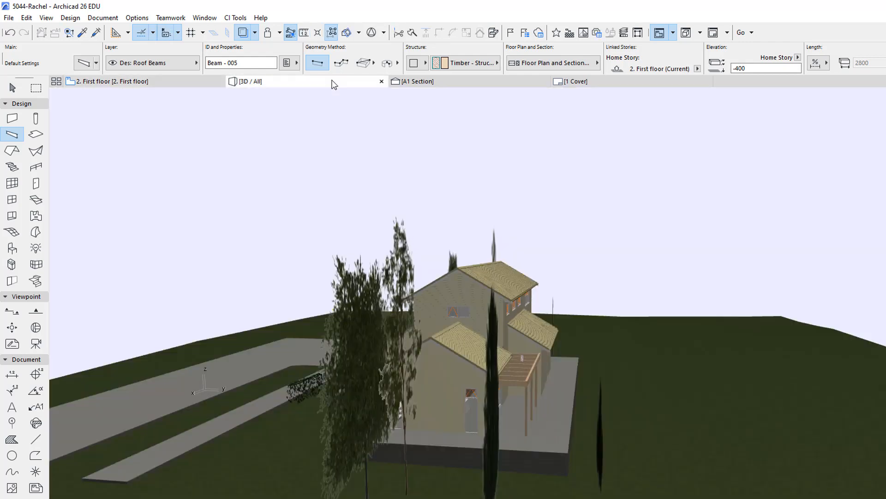
{"action": "scroll", "coordinate": [525, 407], "scroll_direction": "up", "scroll_amount": 6}
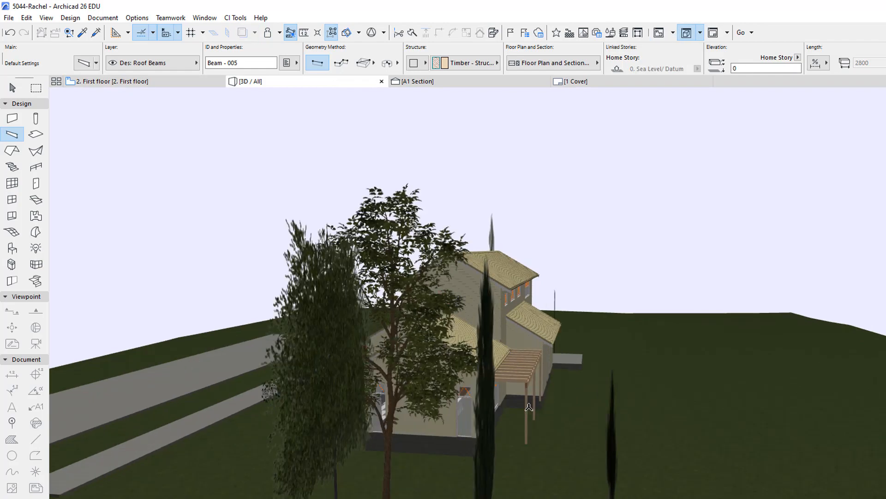
{"action": "middle_click_drag", "start_coordinate": [507, 368], "coordinate": [501, 366], "text": "shift"}
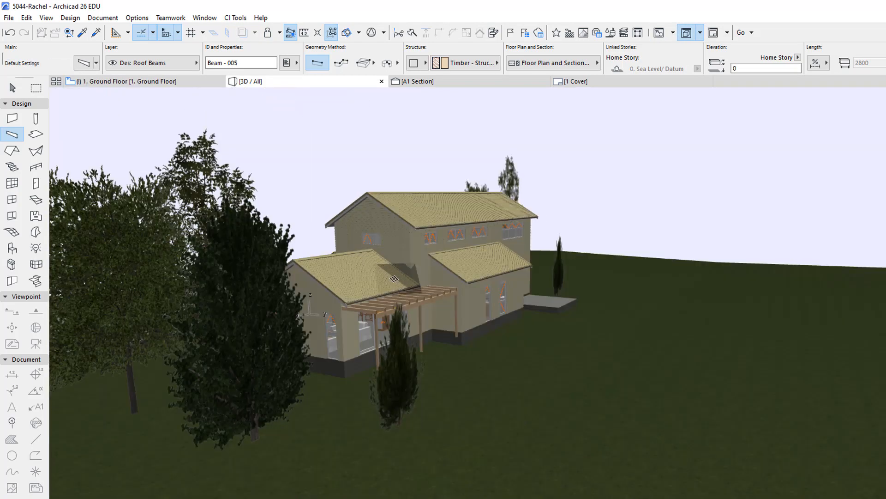
{"action": "scroll", "coordinate": [375, 285], "scroll_direction": "up", "scroll_amount": 2}
{"action": "scroll", "coordinate": [375, 285], "scroll_direction": "up", "scroll_amount": 2}
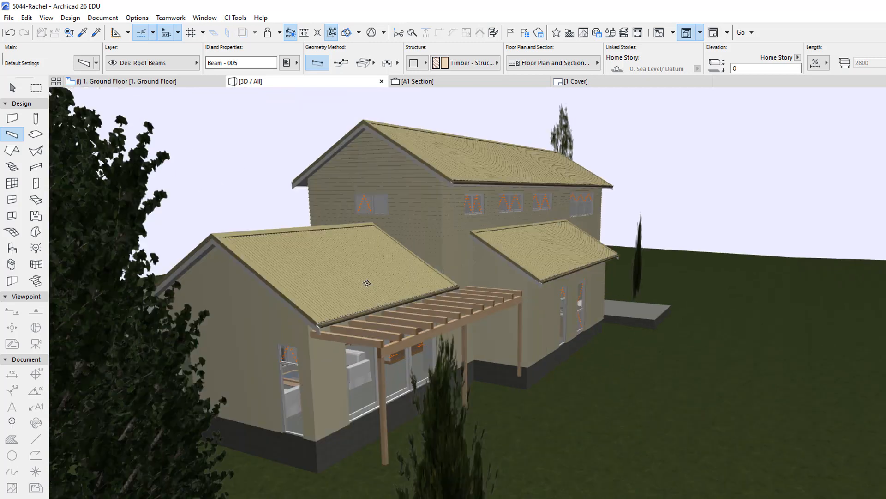
{"action": "scroll", "coordinate": [397, 336], "scroll_direction": "up", "scroll_amount": 3}
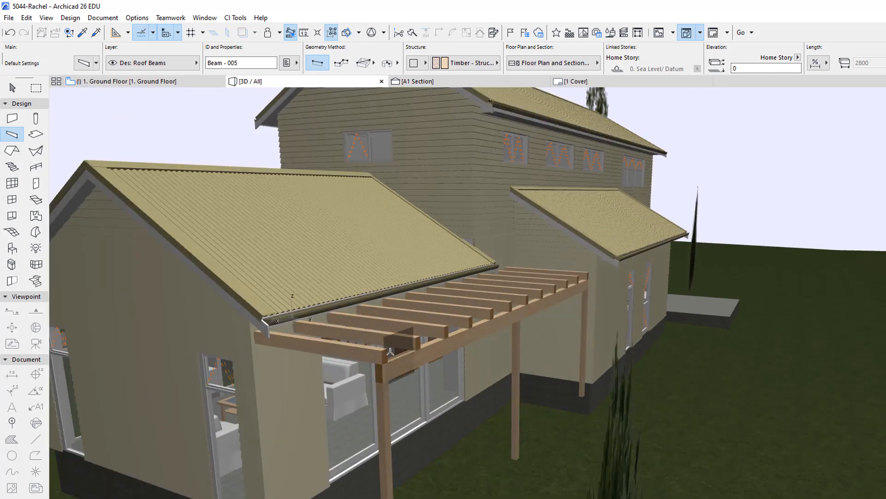
Select all twelve pergola rafters in the 3D view and set their width to 45 mm.
{"action": "left_click", "coordinate": [386, 354], "text": "shift"}
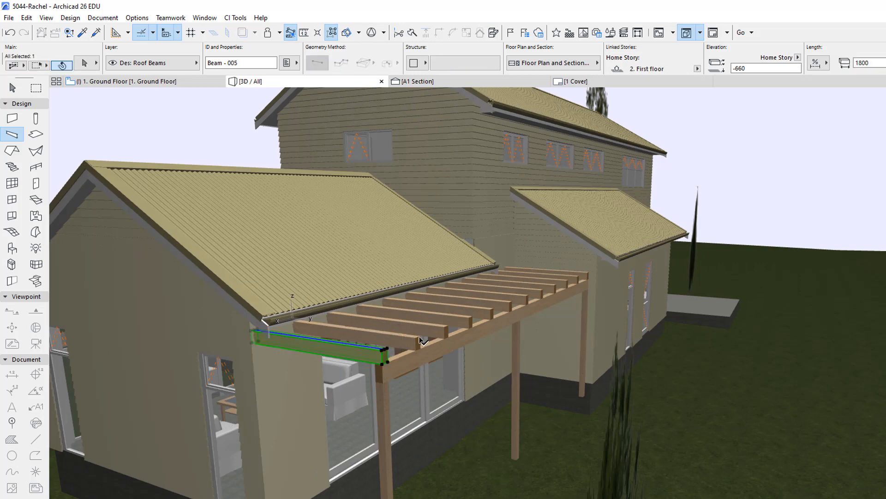
{"action": "left_click", "coordinate": [413, 337], "text": "shift"}
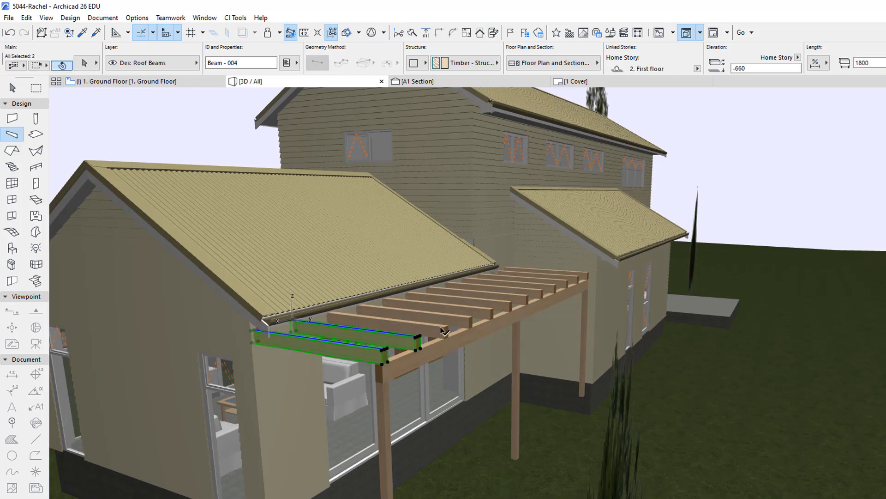
{"action": "left_click", "coordinate": [462, 314], "text": "shift"}
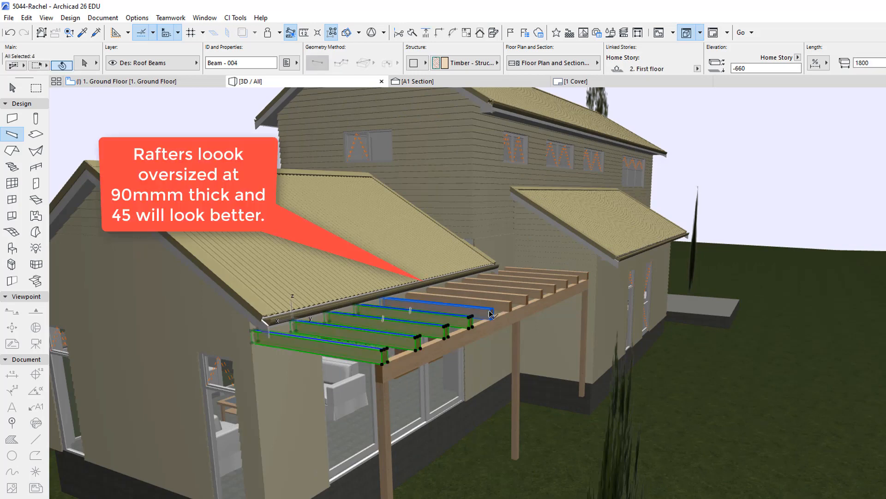
{"action": "left_click", "coordinate": [491, 314], "text": "shift"}
{"action": "left_click", "coordinate": [508, 304], "text": "shift"}
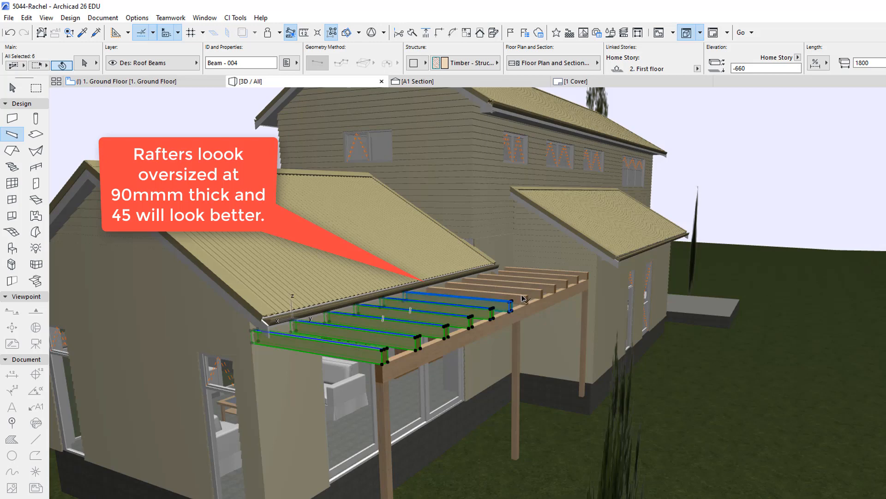
{"action": "left_click", "coordinate": [518, 301], "text": "shift"}
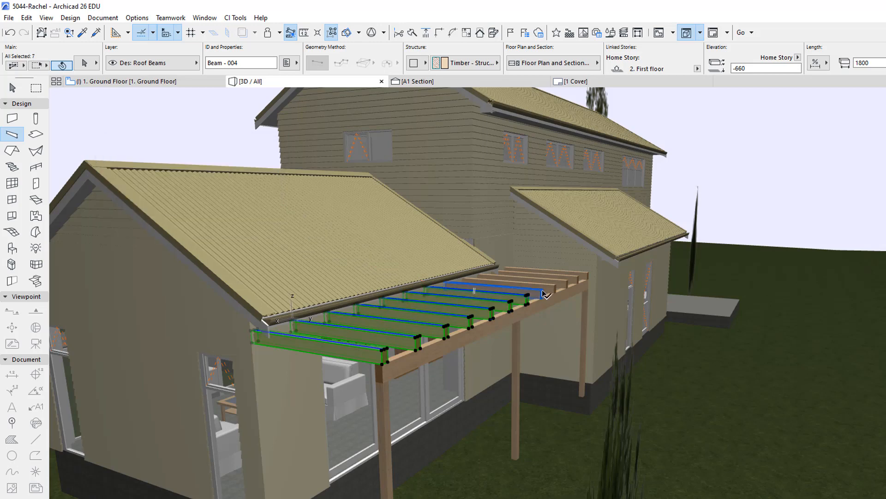
{"action": "left_click", "coordinate": [544, 294], "text": "shift"}
{"action": "left_click", "coordinate": [558, 289], "text": "shift"}
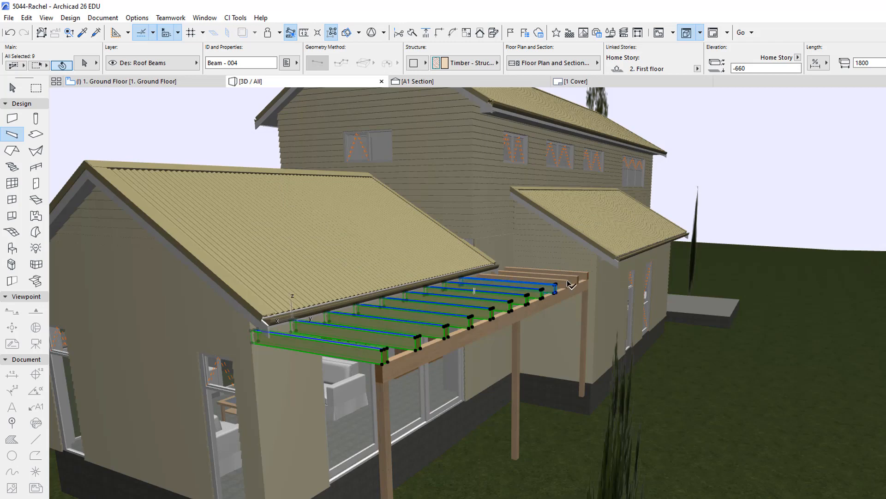
{"action": "left_click", "coordinate": [568, 283], "text": "shift"}
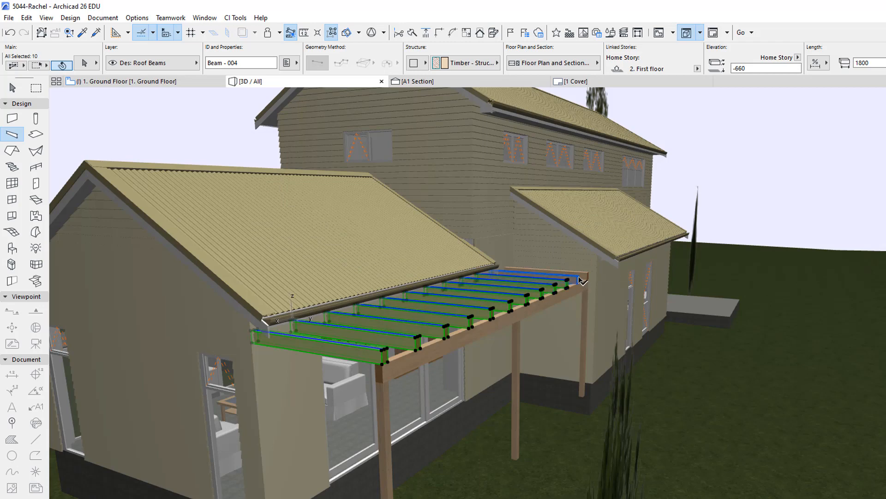
{"action": "left_click", "coordinate": [578, 279], "text": "shift"}
{"action": "left_click", "coordinate": [585, 272], "text": "shift"}
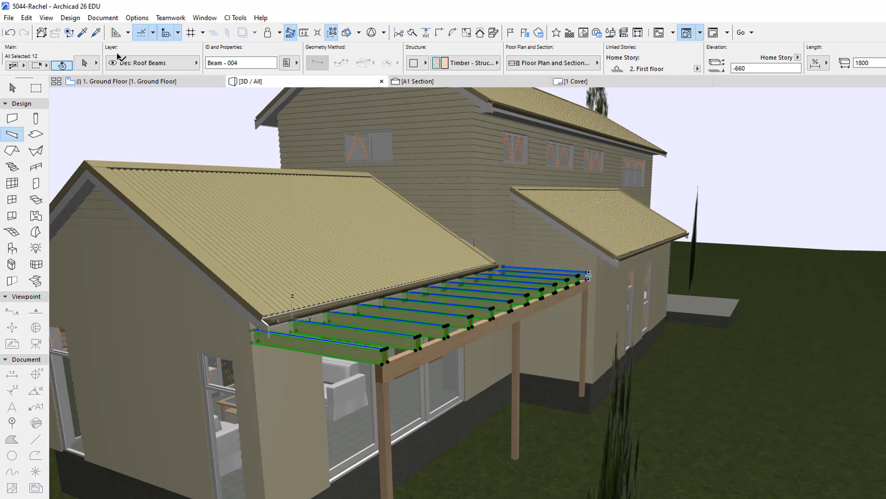
{"action": "key", "text": "ctrl+t"}
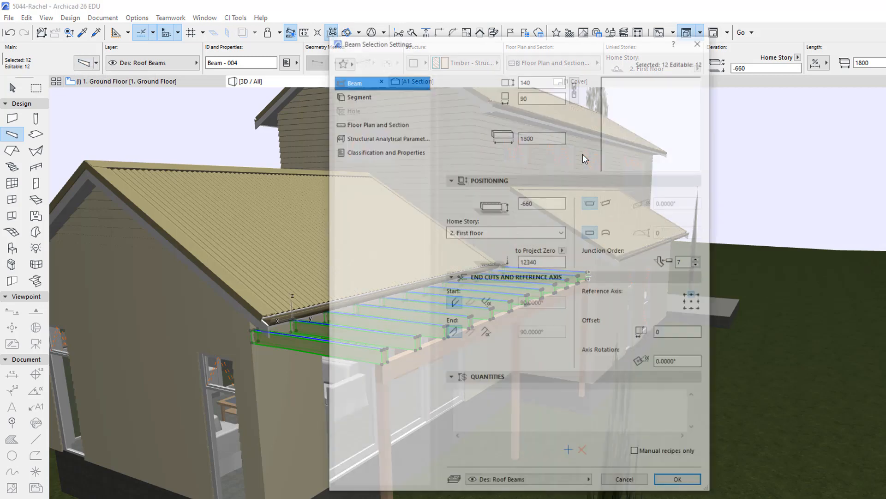
{"action": "left_click_drag", "start_coordinate": [534, 95], "coordinate": [490, 98]}
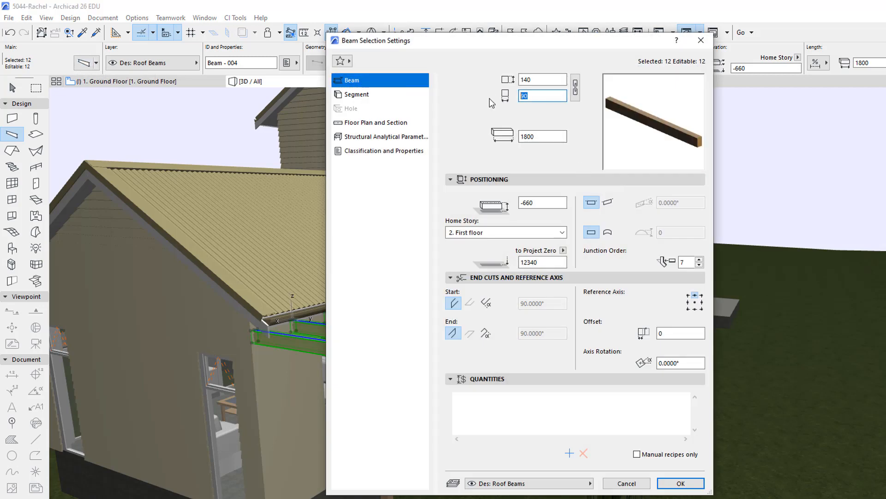
{"action": "type", "text": "45"}
{"action": "key", "text": "Return"}
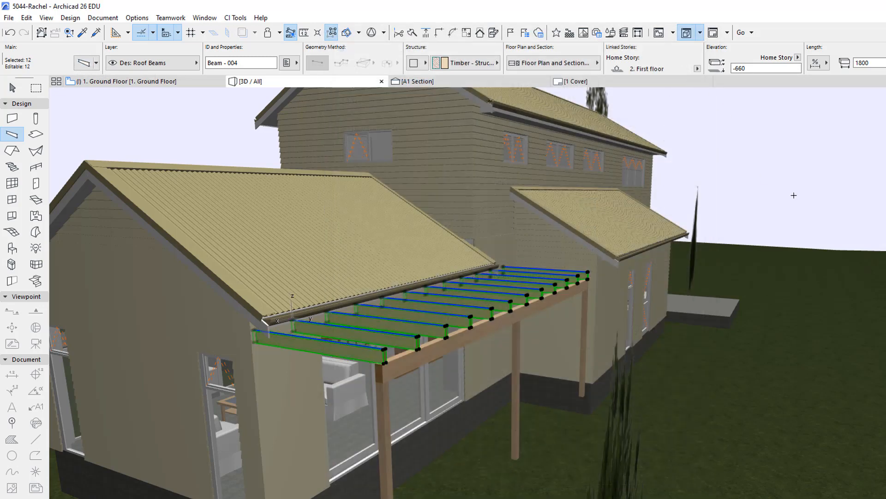
{"action": "key", "text": "Escape"}
{"action": "middle_click_drag", "start_coordinate": [533, 342], "coordinate": [432, 337], "text": "shift"}
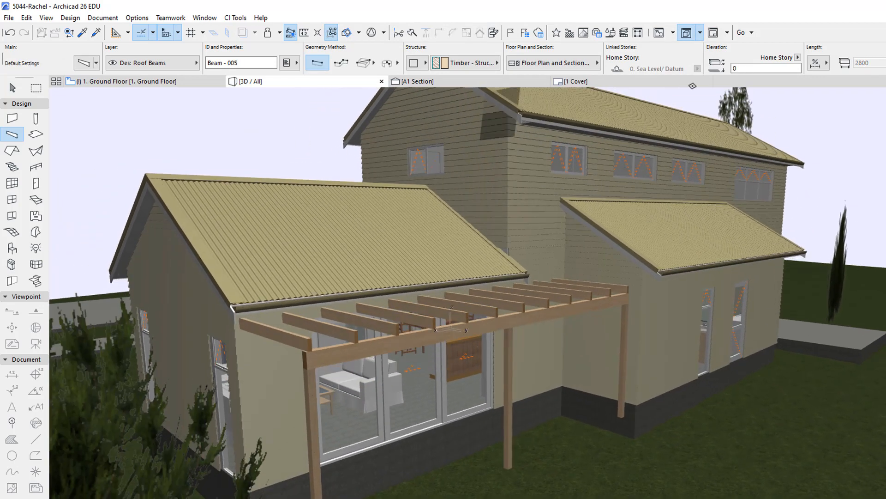
On the ground-floor plan, set the Des: Site Structures slab around the house to 1500 mm thick with Concrete as its building material.
{"action": "key", "text": "F2"}
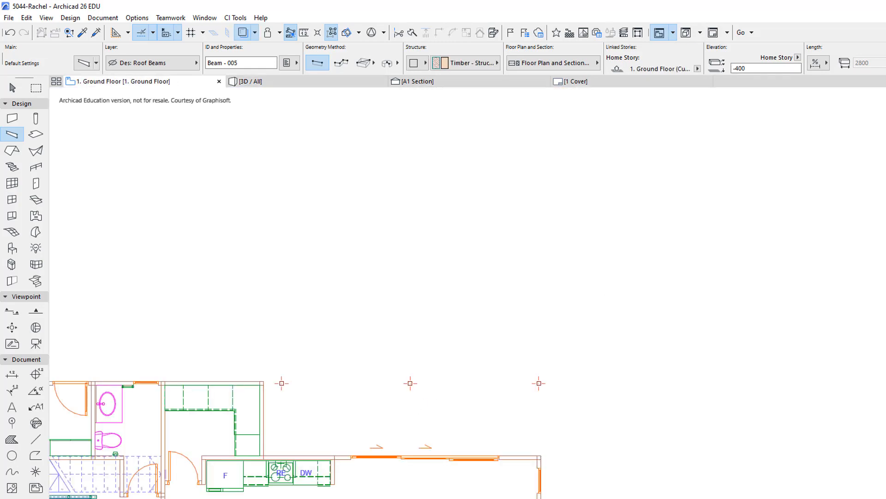
{"action": "left_click", "coordinate": [480, 244]}
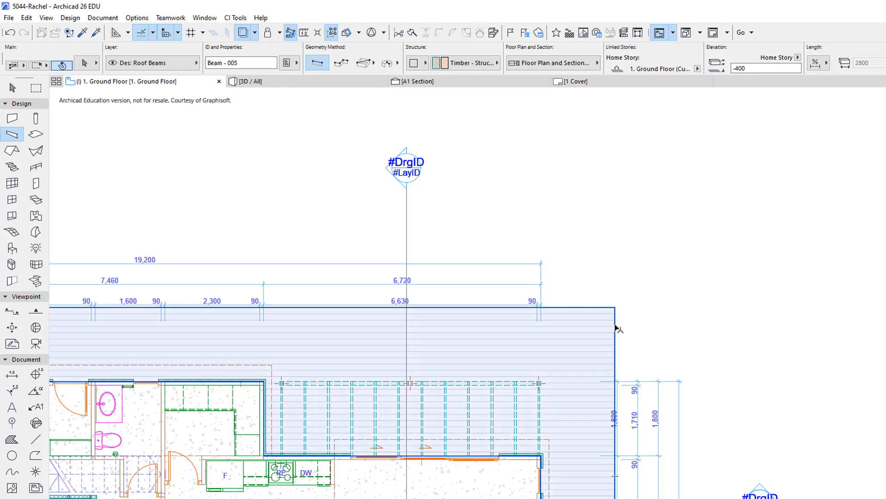
{"action": "left_click", "coordinate": [615, 324], "text": "shift"}
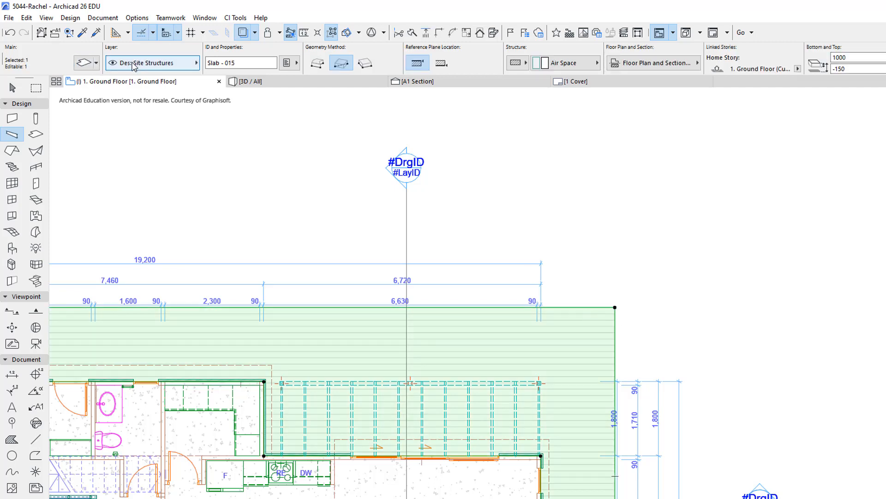
{"action": "left_click", "coordinate": [138, 63]}
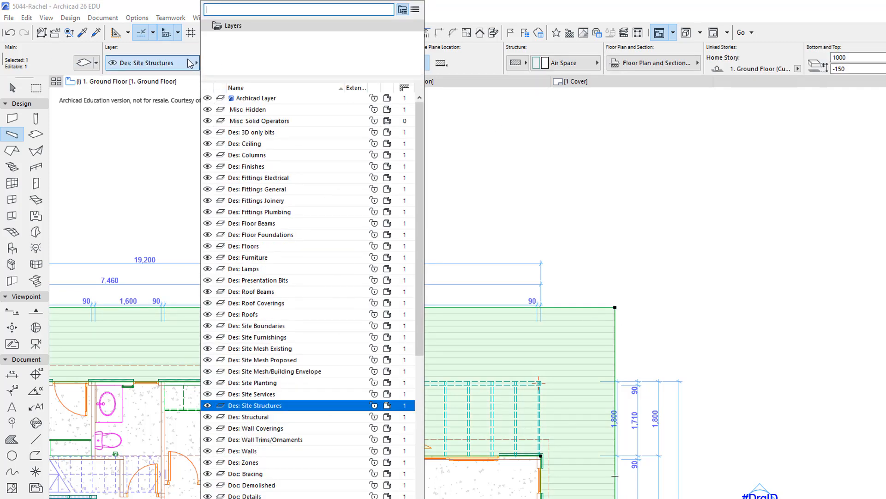
{"action": "left_click", "coordinate": [90, 68]}
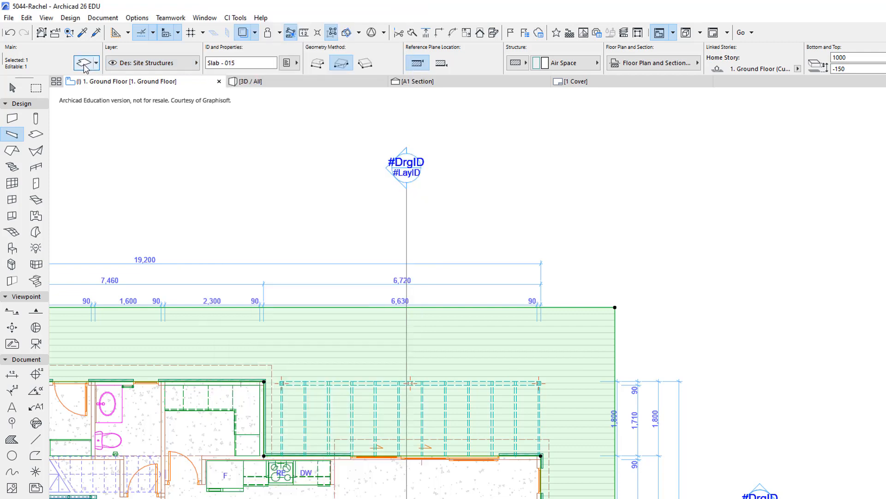
{"action": "left_click", "coordinate": [84, 64]}
{"action": "left_click", "coordinate": [602, 157]}
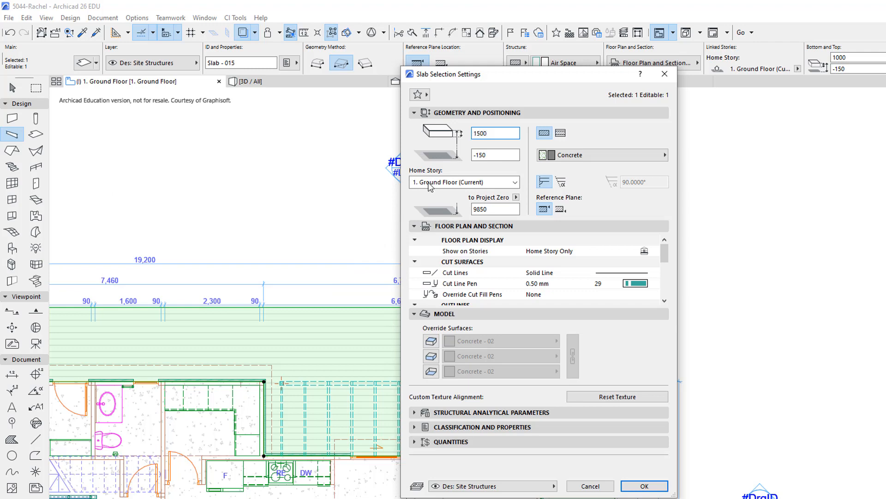
{"action": "left_click", "coordinate": [644, 486]}
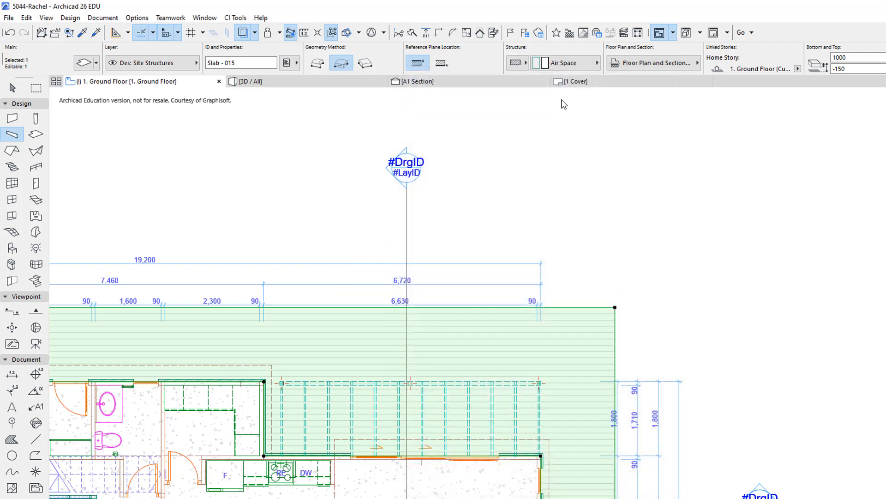
Show only the selected site slab in 3D and examine its thickness and outline from the outer corner.
{"action": "right_click", "coordinate": [501, 147]}
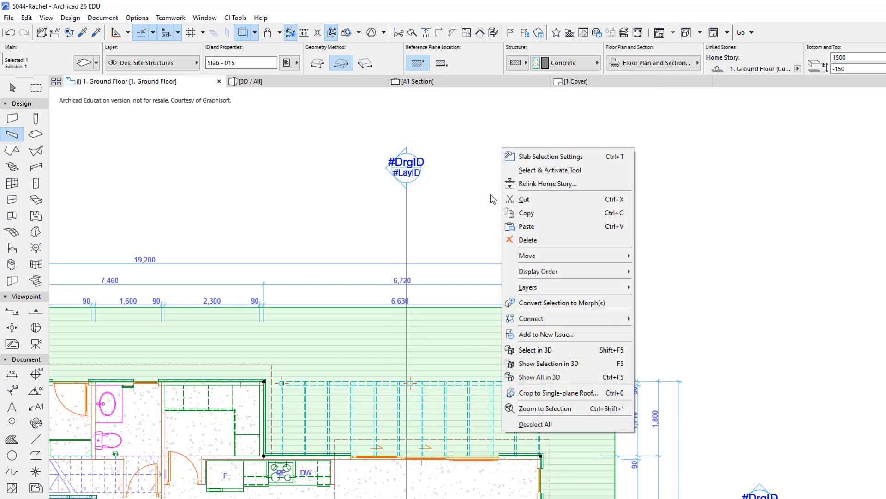
{"action": "left_click", "coordinate": [567, 359]}
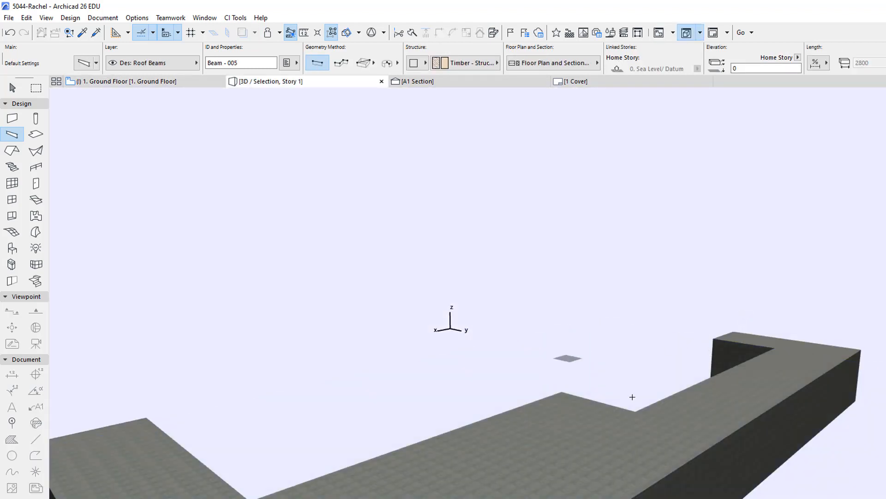
{"action": "scroll", "coordinate": [633, 396], "scroll_direction": "down", "scroll_amount": 3}
{"action": "middle_click_drag", "start_coordinate": [633, 396], "coordinate": [754, 259]}
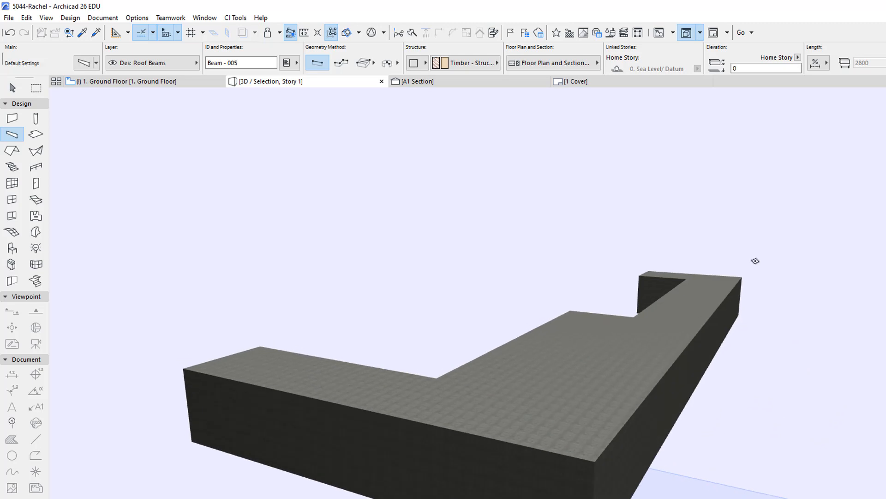
Show all elements in the 3D view and examine the pergola and the paved slab from the garden side.
{"action": "right_click", "coordinate": [451, 154]}
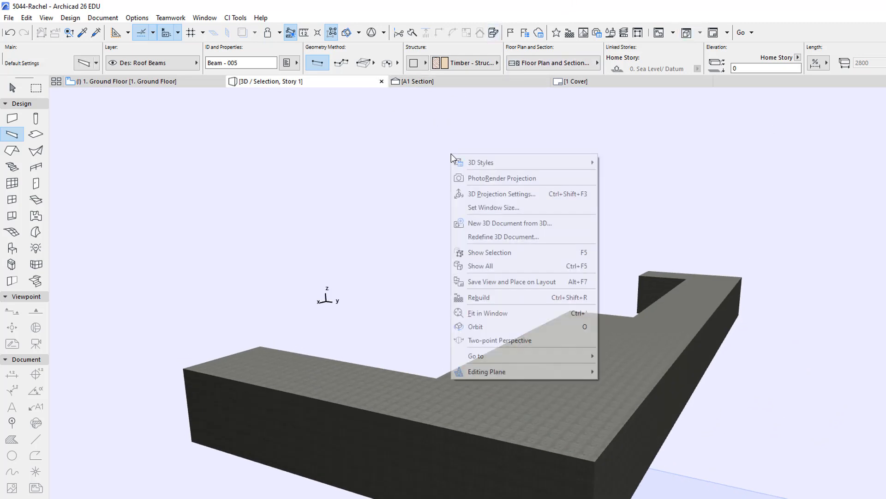
{"action": "left_click", "coordinate": [541, 267]}
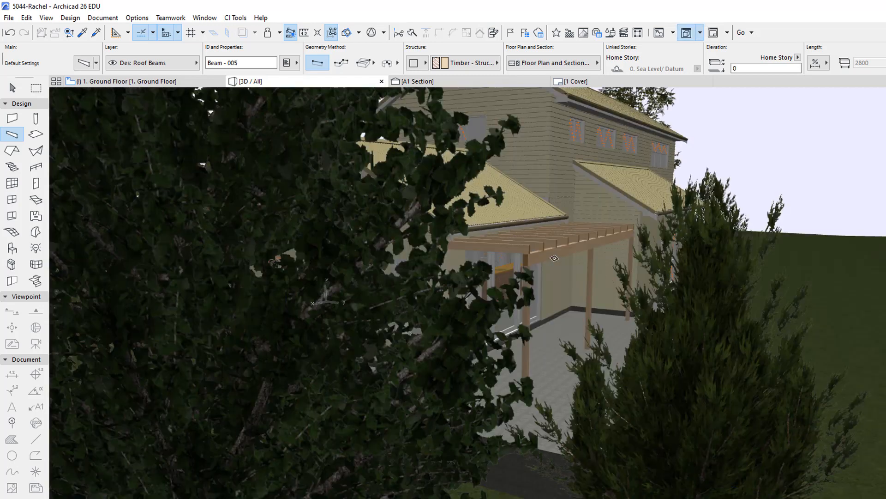
{"action": "middle_click_drag", "start_coordinate": [833, 300], "coordinate": [364, 256], "text": "shift"}
{"action": "middle_click_drag", "start_coordinate": [490, 237], "coordinate": [683, 270], "text": "shift"}
{"action": "scroll", "coordinate": [629, 191], "scroll_direction": "up", "scroll_amount": 3}
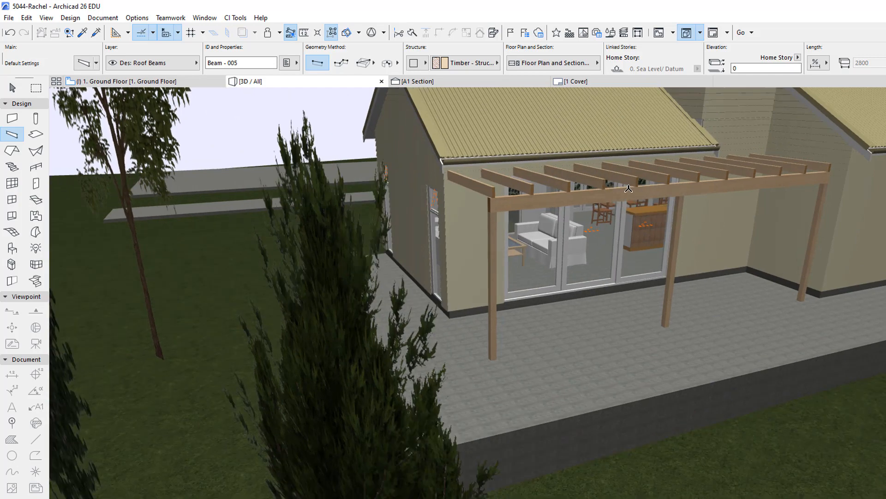
{"action": "middle_click_drag", "start_coordinate": [686, 205], "coordinate": [655, 249]}
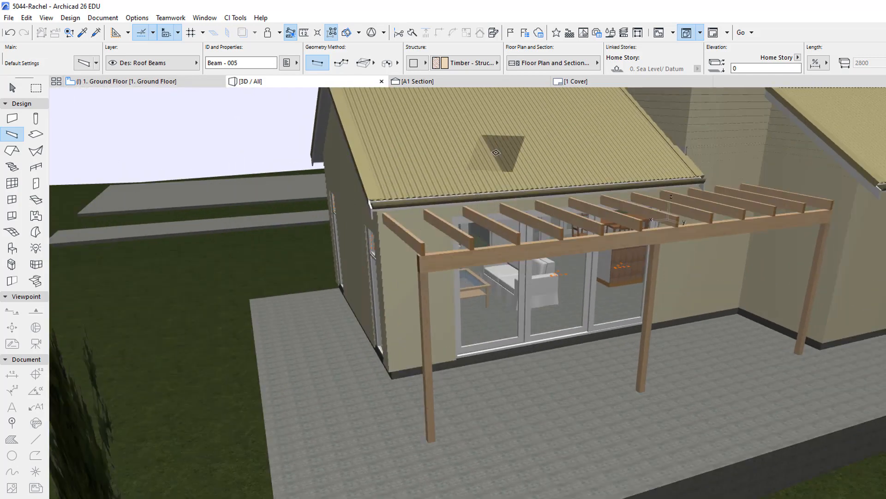